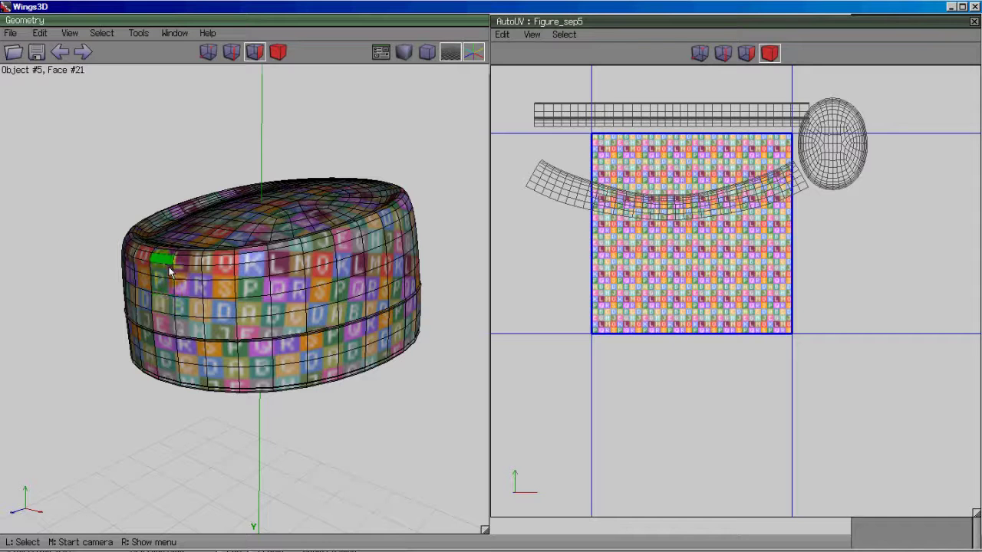
# Step: Flatten all lengthwise edge loops of the curved strip chart by scaling them vertically to 0
pyautogui.middleClick(227, 296)
pyautogui.click(497, 280)
pyautogui.click(549, 258)
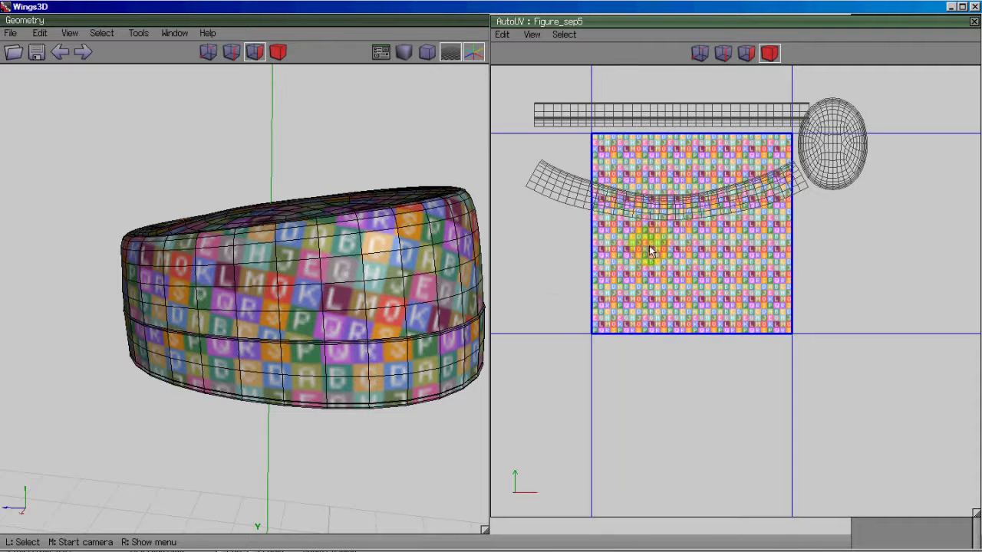
pyautogui.click(723, 53)
pyautogui.click(661, 205)
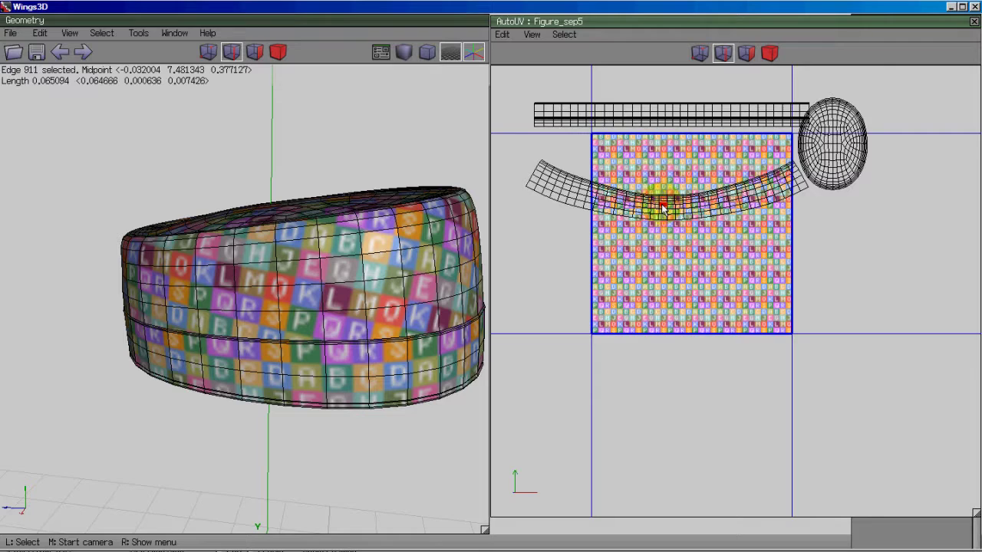
pyautogui.scroll(3, 678, 189)
pyautogui.middleClick(678, 188)
pyautogui.click(721, 225)
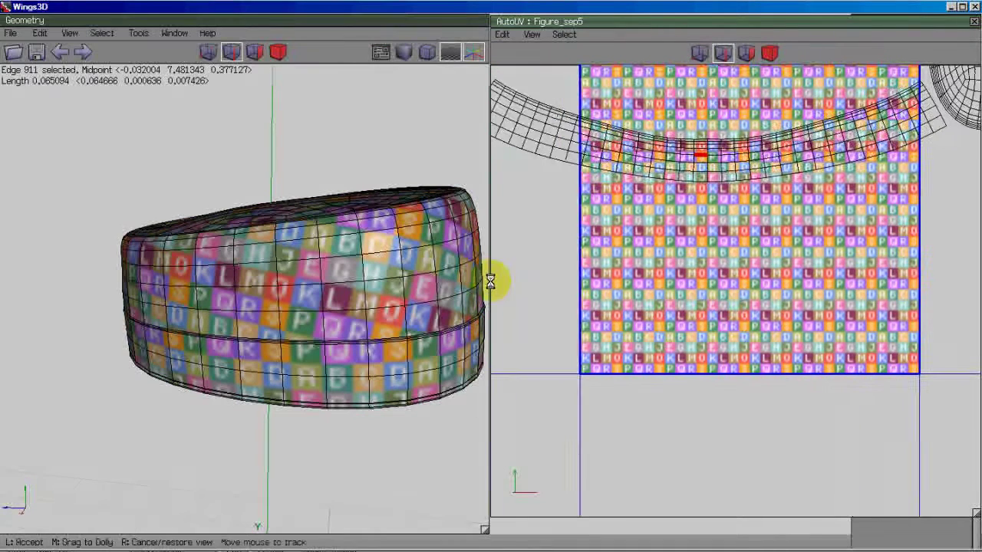
pyautogui.scroll(-1, 730, 246)
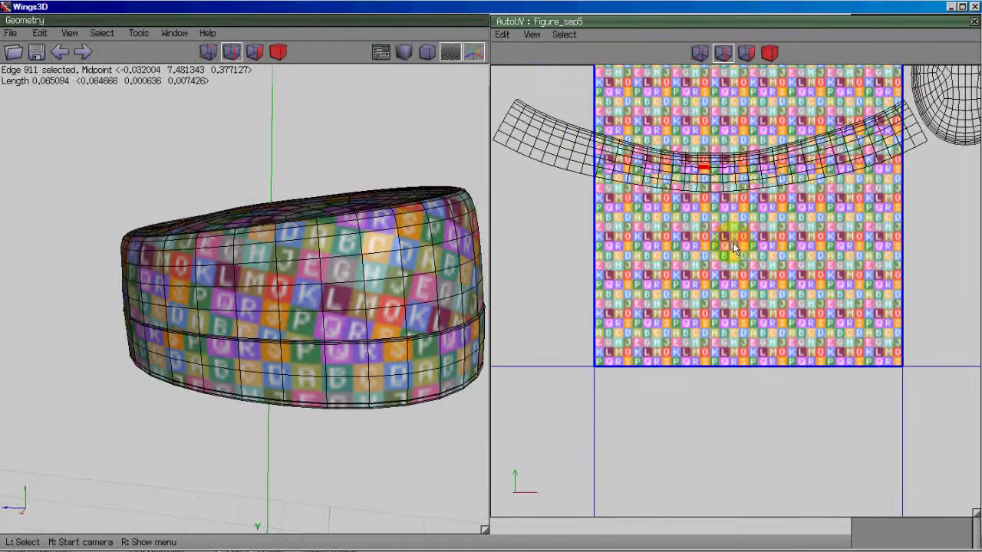
pyautogui.press('l')
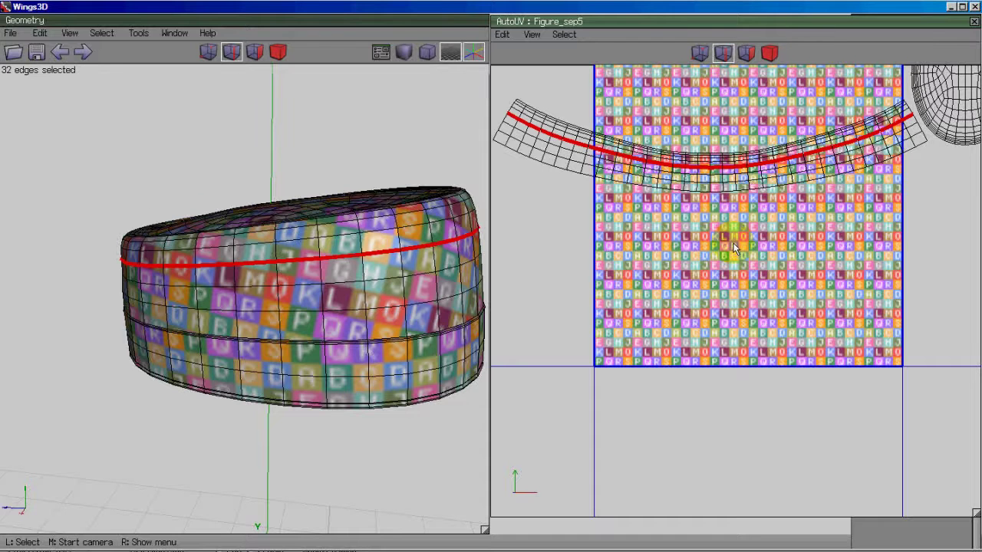
pyautogui.press('i')
pyautogui.rightClick(733, 243)
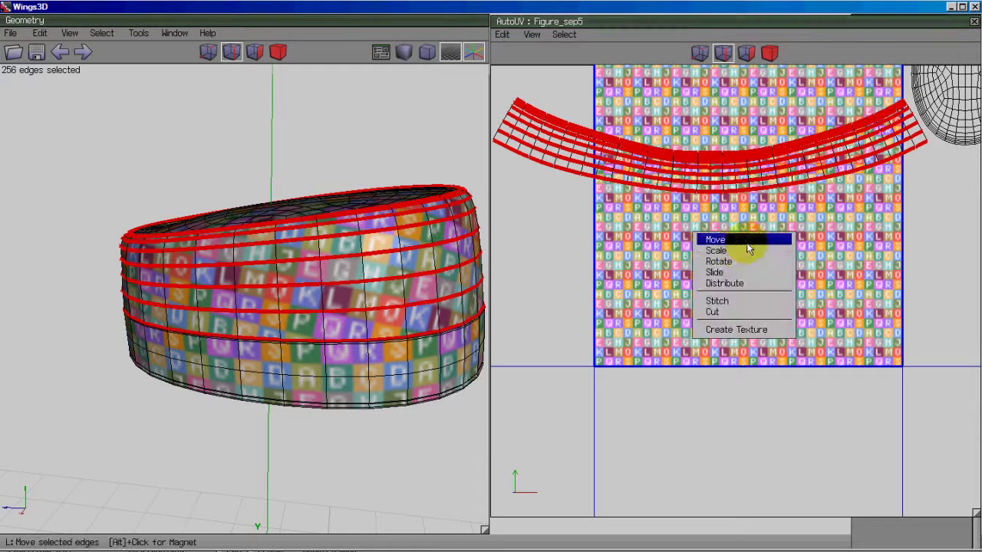
pyautogui.click(735, 253)
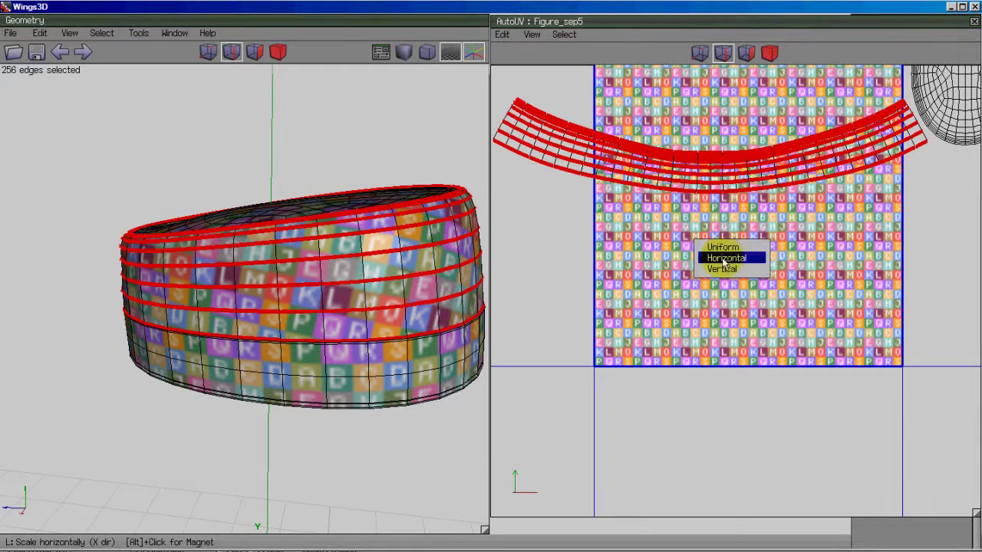
pyautogui.click(721, 269)
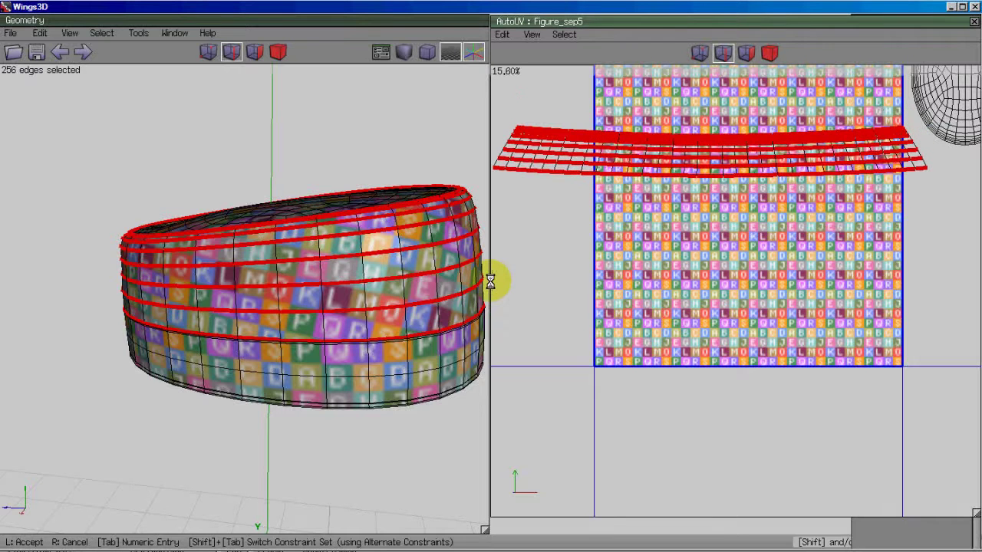
pyautogui.press('Tab')
pyautogui.write('0')
pyautogui.press('Return')
pyautogui.press('space')
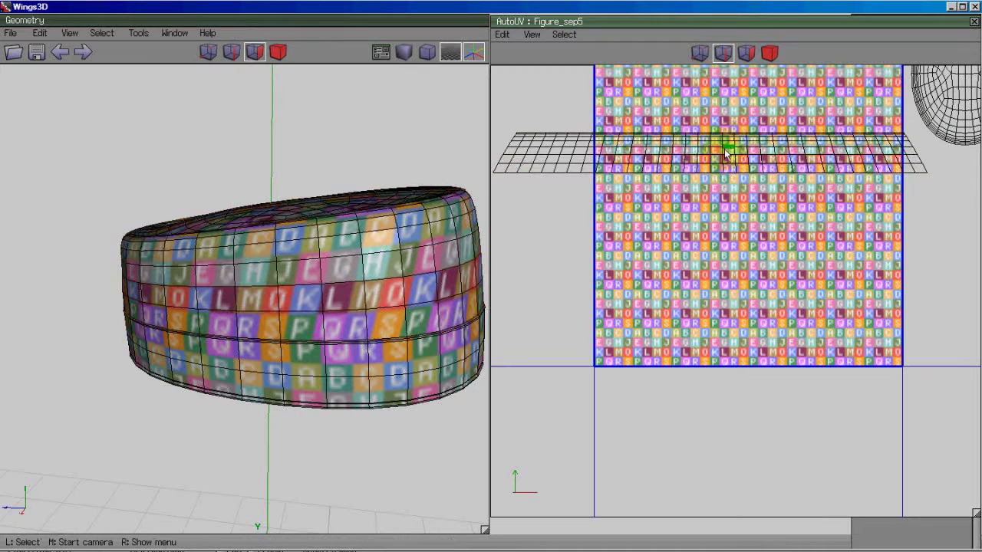
# Step: Straighten all crosswise edges of the flattened strip chart by scaling them horizontally to 0
pyautogui.click(723, 154)
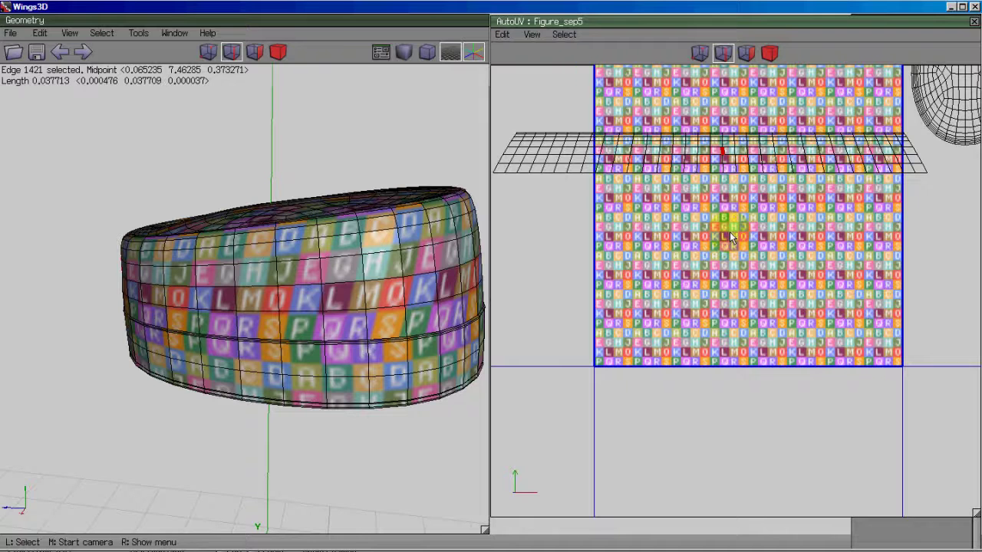
pyautogui.press('l')
pyautogui.press('g')
pyautogui.rightClick(725, 266)
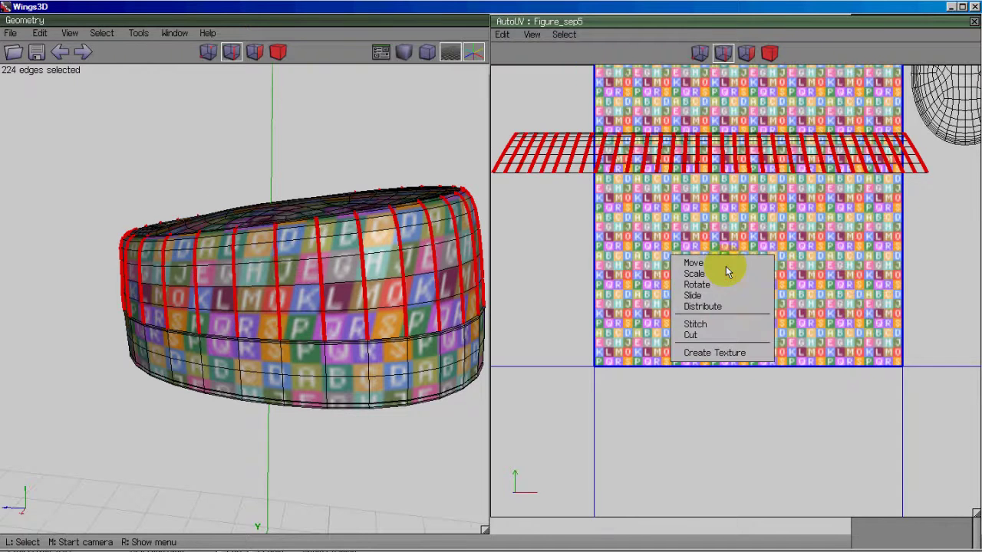
pyautogui.click(705, 274)
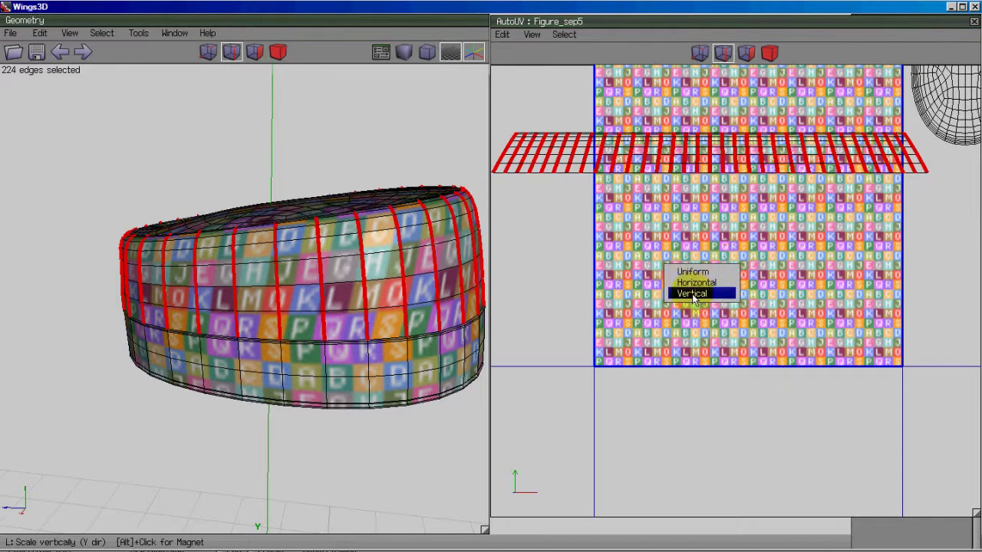
pyautogui.click(695, 282)
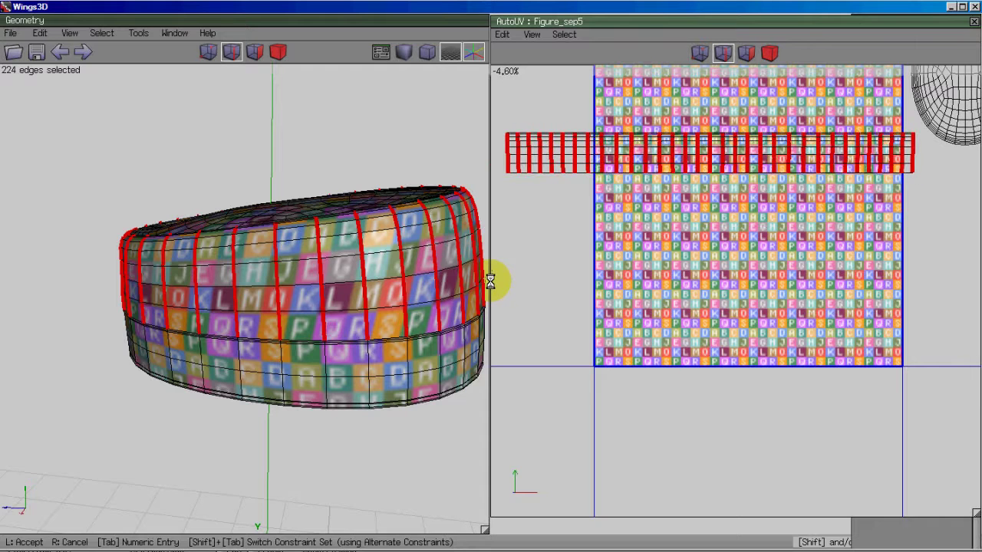
pyautogui.press('Tab')
pyautogui.write('0')
pyautogui.press('Return')
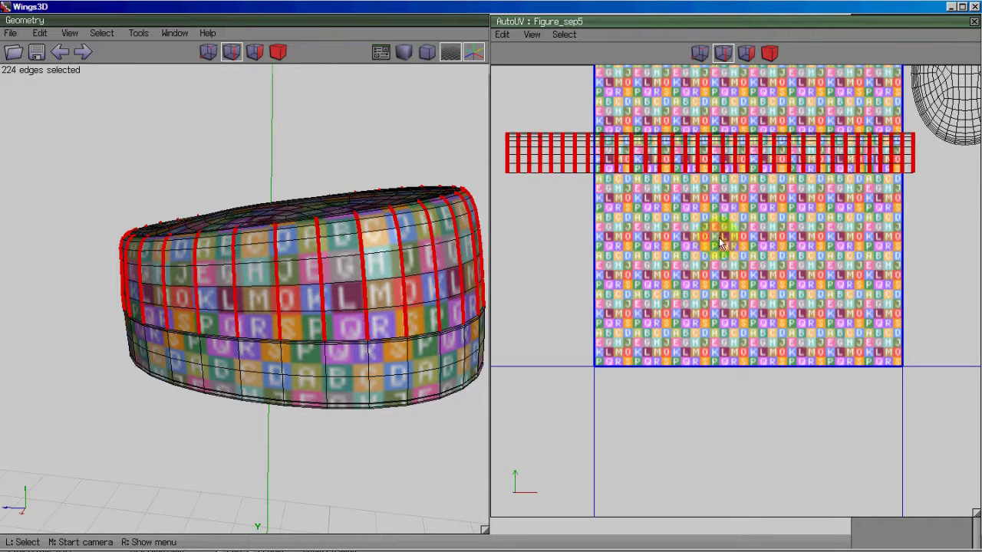
# Step: Examine the checker texture on the upper side band from several angles for remaining distortion
pyautogui.scroll(-4, 719, 236)
pyautogui.middleClick(434, 288)
pyautogui.click(491, 282)
pyautogui.press('space')
pyautogui.middleClick(437, 305)
pyautogui.click(345, 299)
pyautogui.middleClick(486, 279)
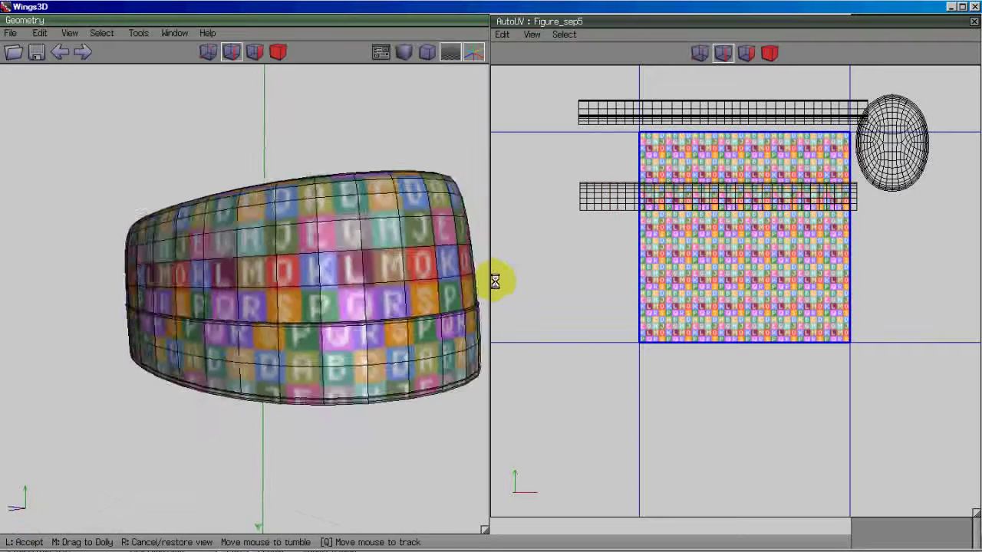
pyautogui.click(486, 280)
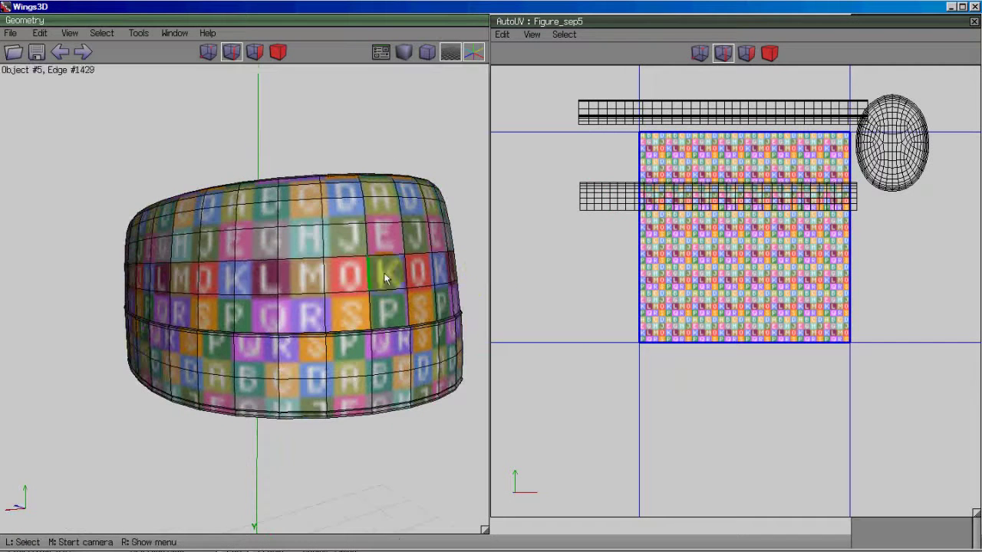
pyautogui.middleClick(386, 322)
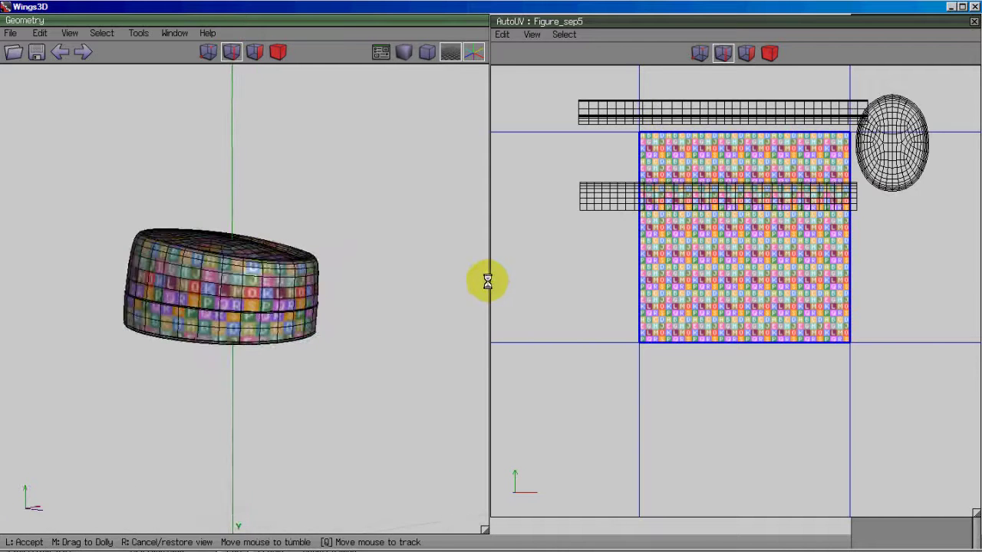
pyautogui.click(384, 314)
# Step: Move the straightened strip chart up by about 0.18 and right by about 0.02 in the UV layout
pyautogui.click(769, 53)
pyautogui.click(741, 197)
pyautogui.click(741, 197)
pyautogui.rightClick(743, 146)
pyautogui.click(736, 151)
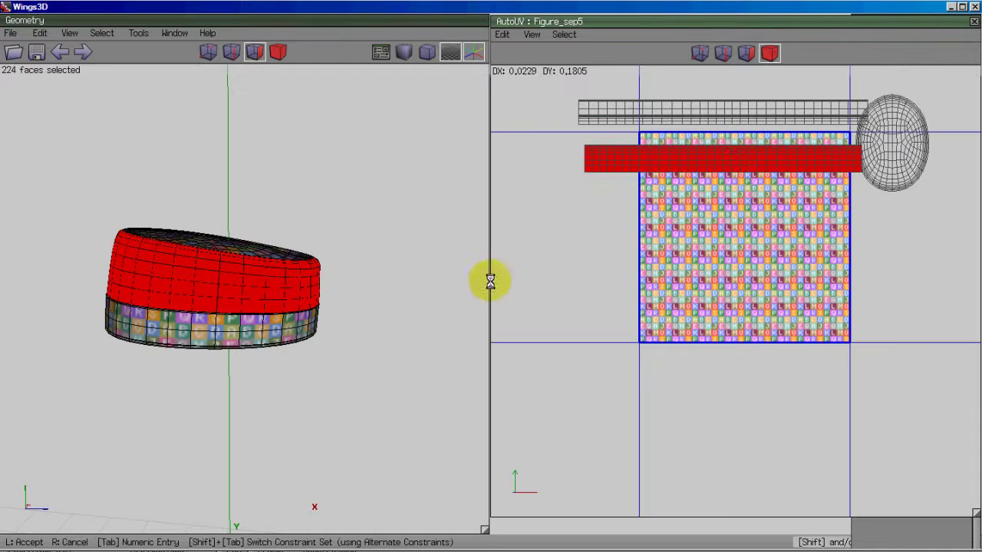
pyautogui.click(490, 281)
# Step: Cut the straightened strip chart along the crosswise edge loop at the front centre of the model's upper band
pyautogui.middleClick(458, 221)
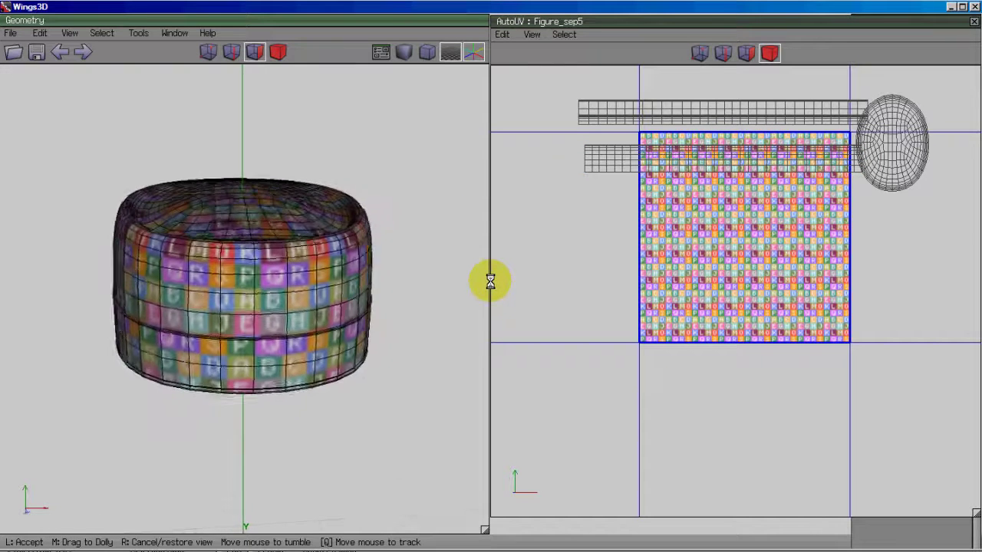
pyautogui.scroll(5, 490, 283)
pyautogui.click(490, 282)
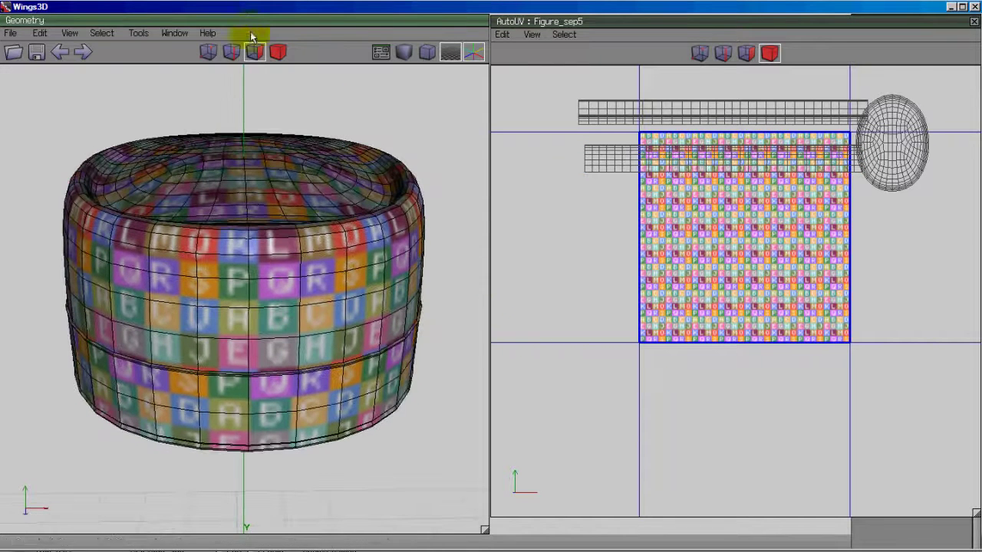
pyautogui.click(724, 53)
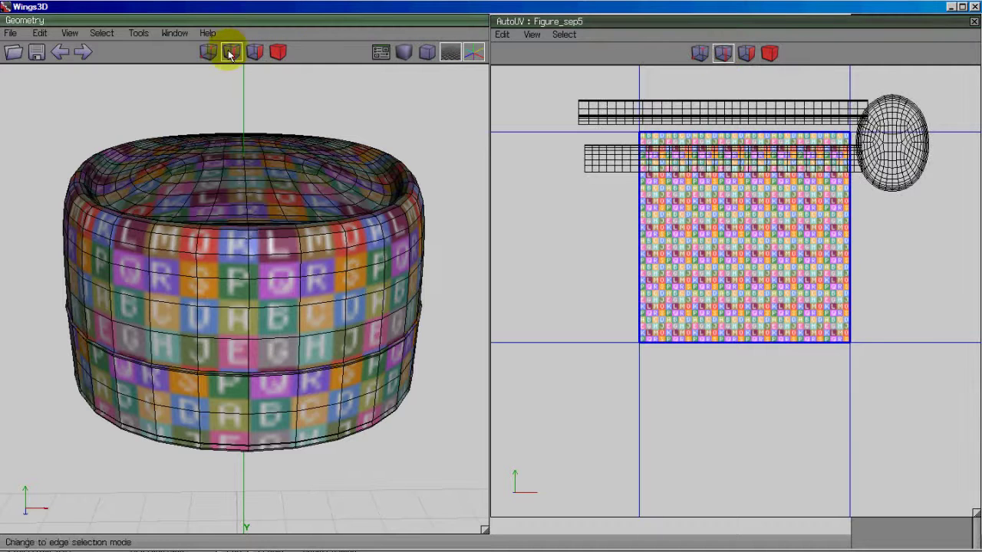
pyautogui.click(250, 330)
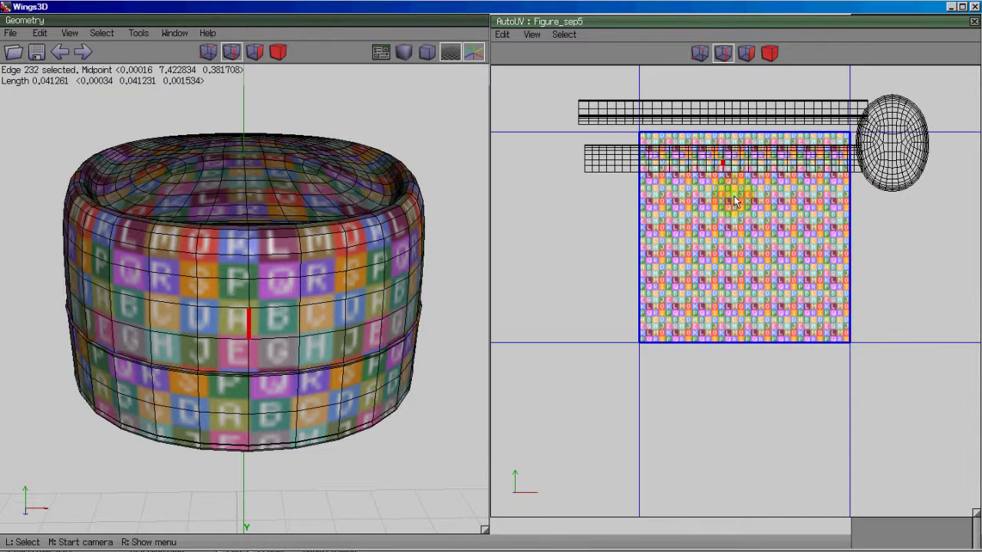
pyautogui.press('l')
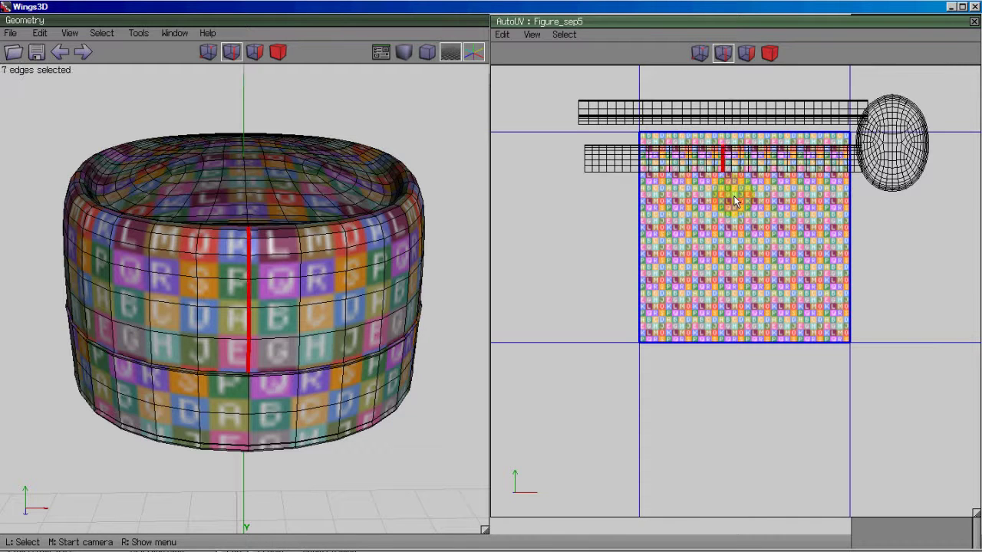
pyautogui.rightClick(711, 234)
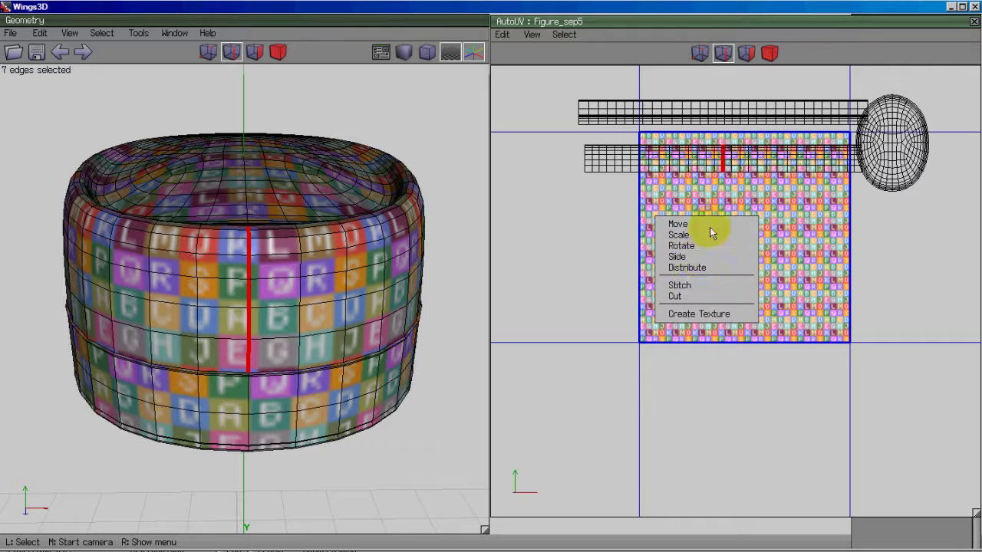
pyautogui.click(690, 297)
# Step: Move the right half of the cut strip directly below the left half in the UV layout
pyautogui.click(770, 55)
pyautogui.click(764, 164)
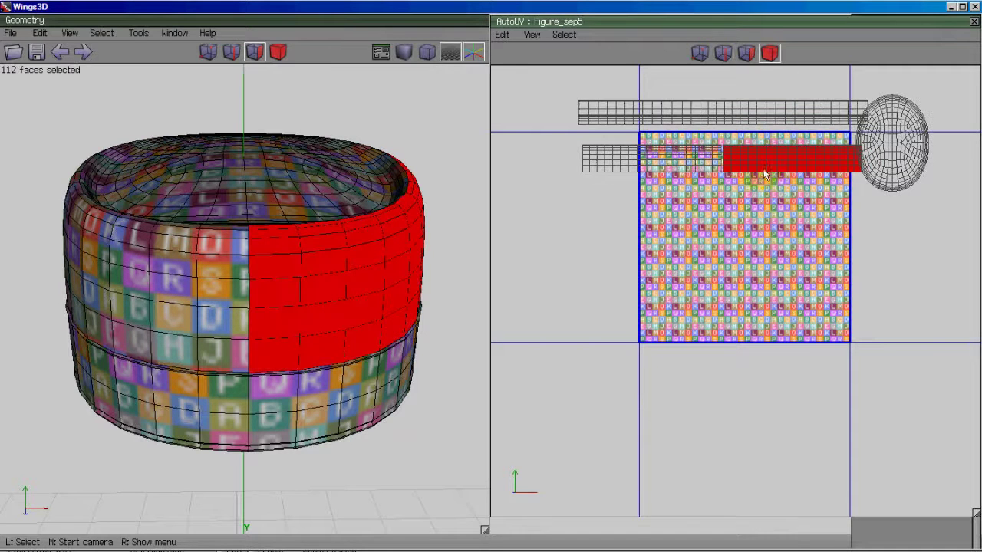
pyautogui.rightClick(763, 210)
pyautogui.click(761, 214)
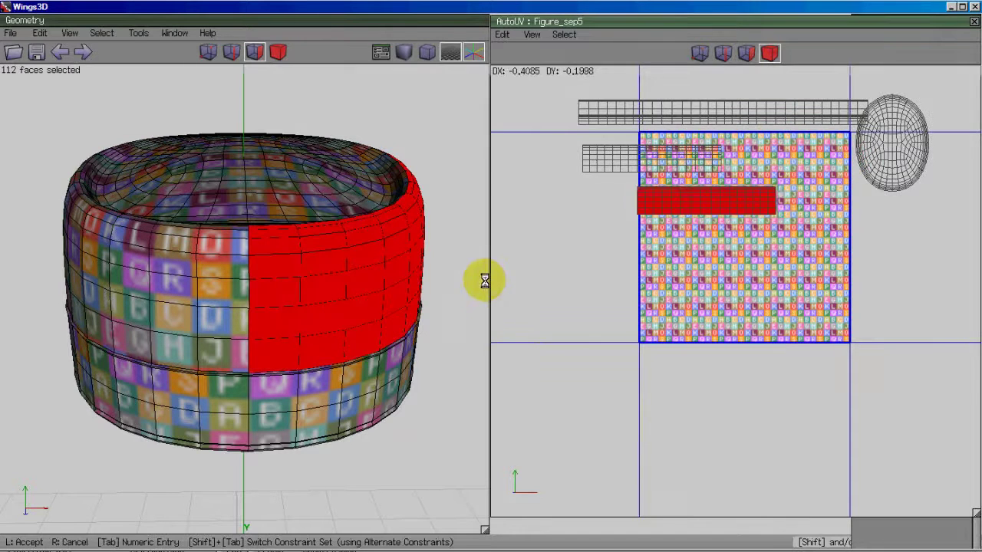
pyautogui.click(491, 282)
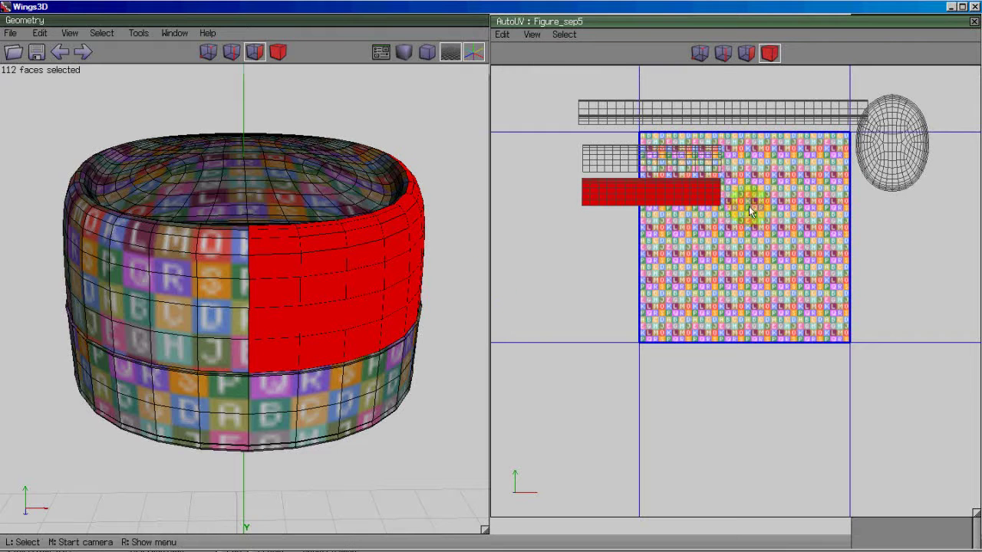
# Step: Move both stacked half-strip charts into the upper left part of the texture square
pyautogui.click(658, 160)
pyautogui.rightClick(745, 176)
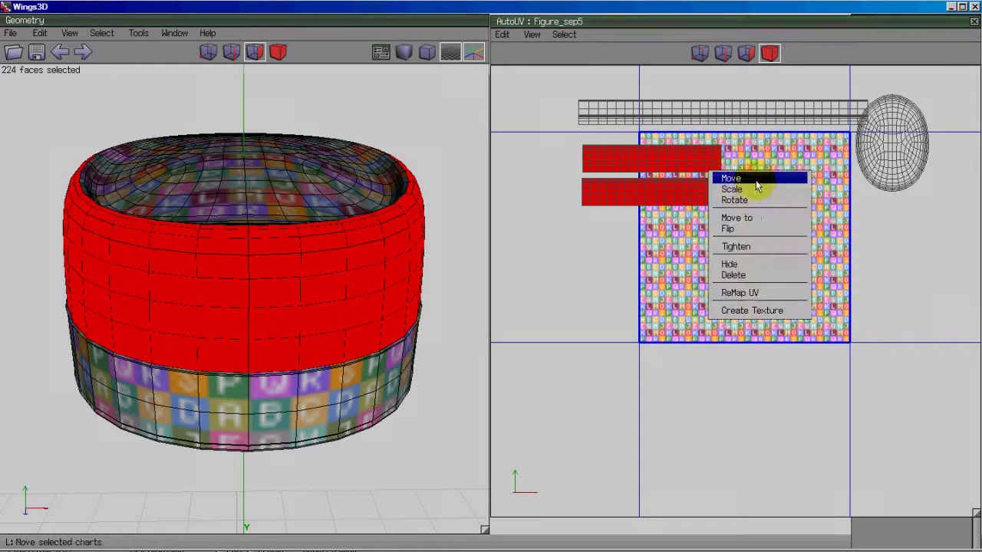
pyautogui.click(493, 277)
pyautogui.click(499, 241)
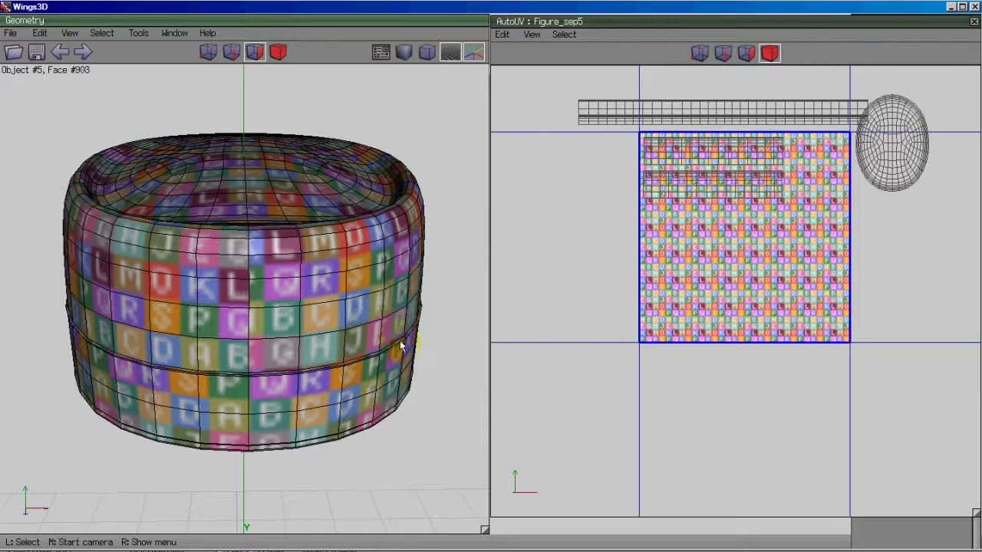
# Step: Move the two half-strip charts and the long uncut strip chart together slightly right and down
pyautogui.middleClick(386, 346)
pyautogui.click(491, 281)
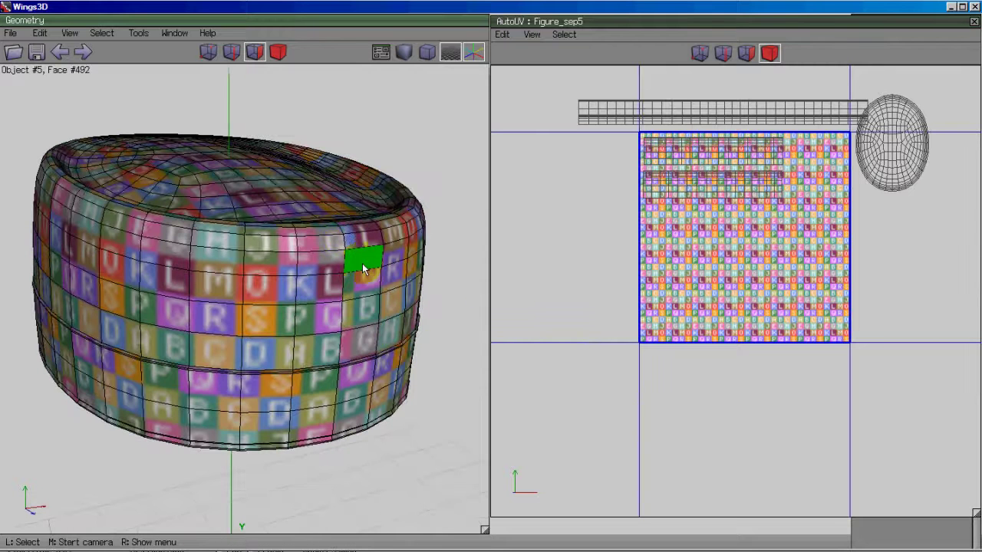
pyautogui.middleClick(412, 371)
pyautogui.click(490, 278)
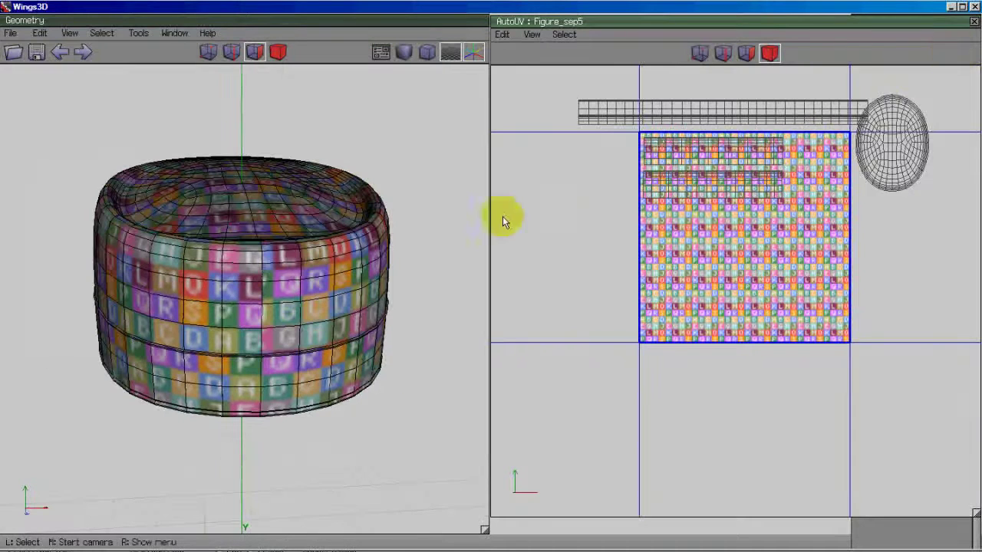
pyautogui.click(695, 190)
pyautogui.click(690, 148)
pyautogui.click(694, 115)
pyautogui.rightClick(699, 67)
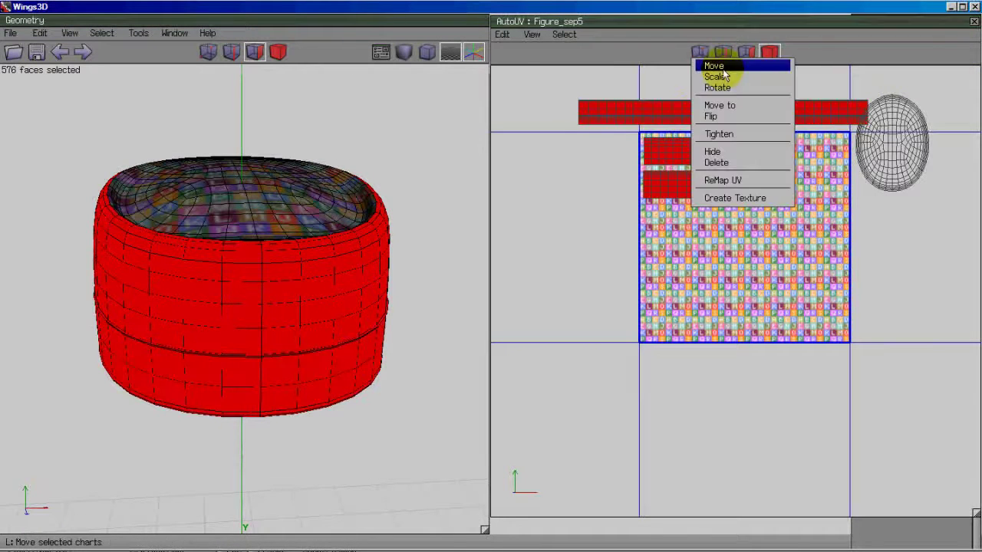
pyautogui.click(717, 67)
pyautogui.click(491, 281)
# Step: Add the oval top chart to the selection and move all charts left about 0.35 and down about 0.24
pyautogui.click(901, 157)
pyautogui.rightClick(948, 121)
pyautogui.click(892, 113)
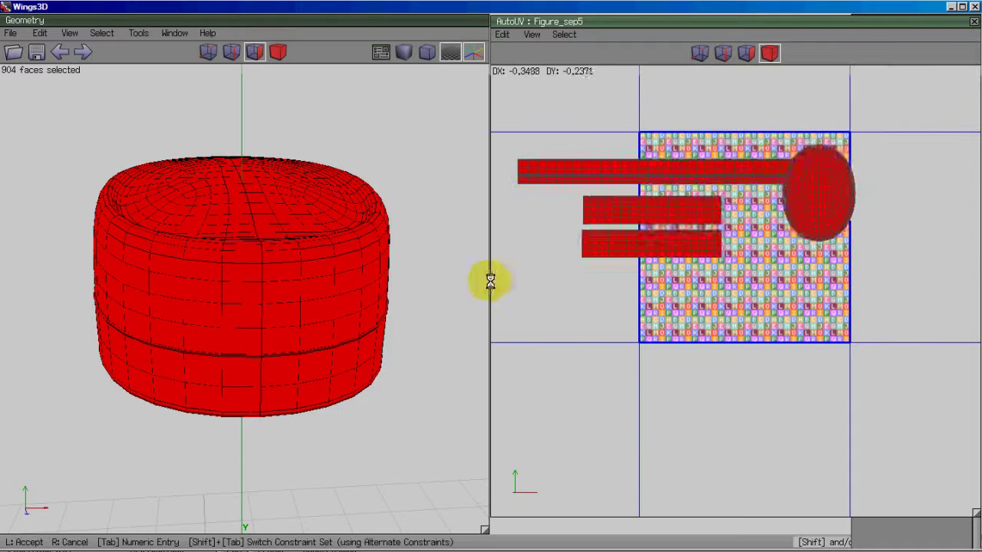
pyautogui.click(940, 114)
# Step: Move the two half-strip charts right and down into the lower part of the texture square
pyautogui.click(692, 220)
pyautogui.click(686, 246)
pyautogui.rightClick(716, 242)
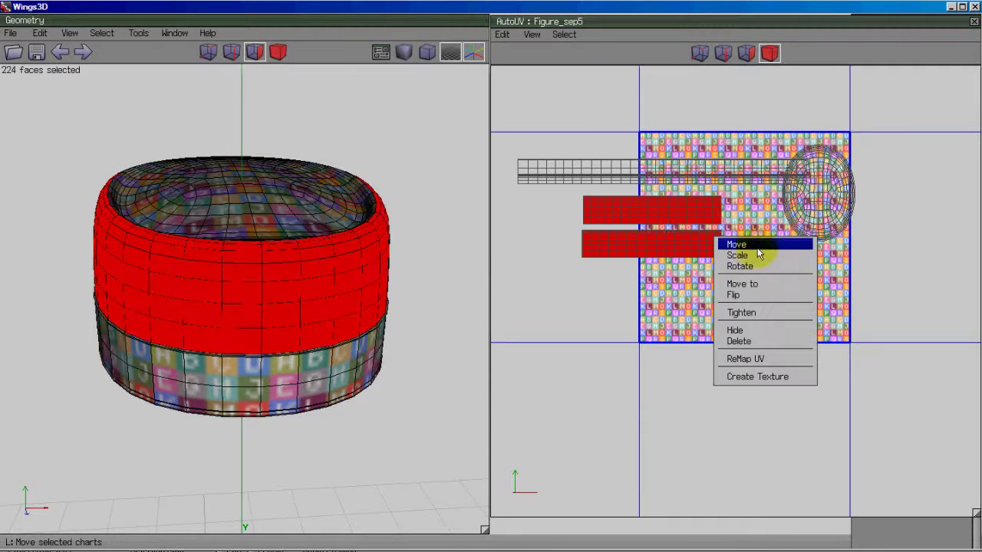
pyautogui.click(757, 247)
pyautogui.click(486, 281)
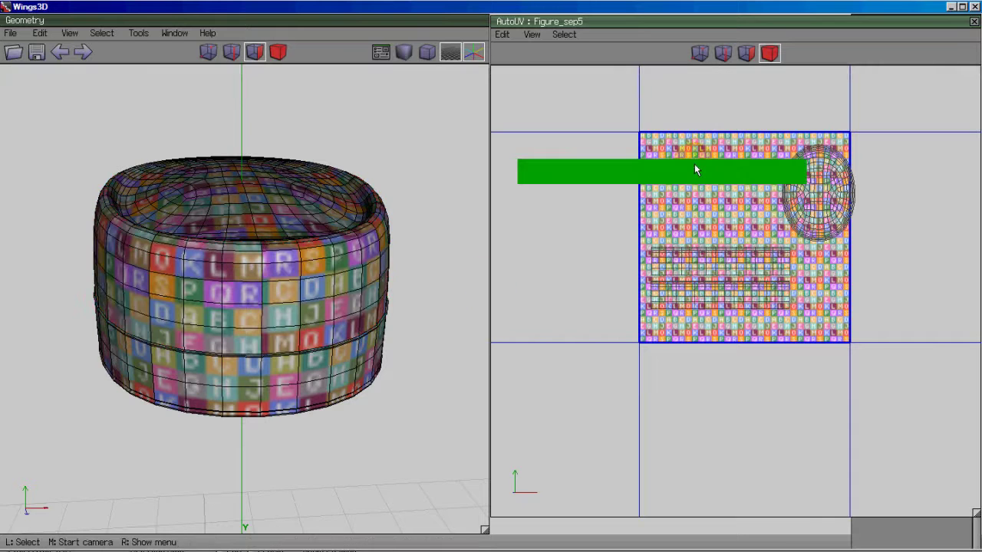
# Step: Move the long uncut strip chart right and up, across the top edge of the texture square
pyautogui.click(696, 169)
pyautogui.rightClick(690, 133)
pyautogui.click(688, 131)
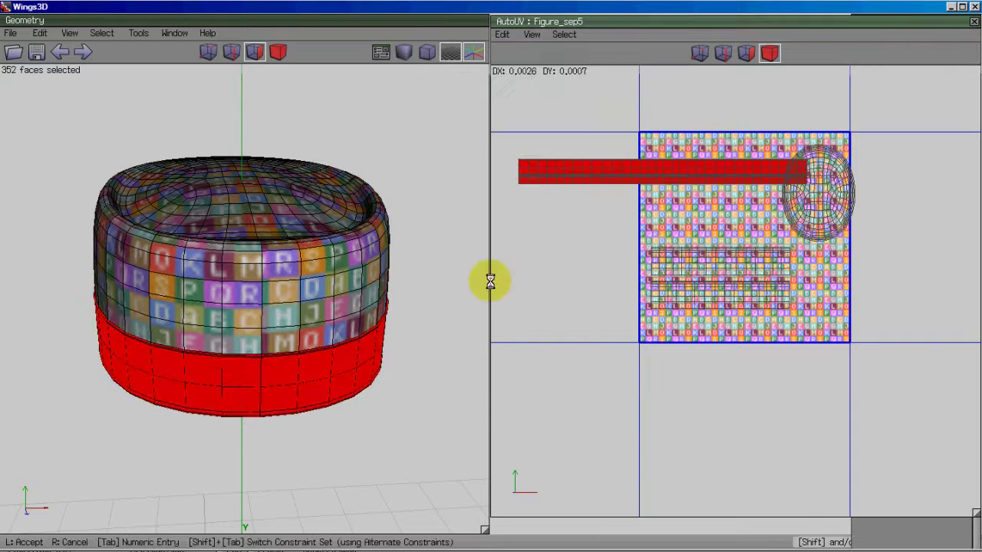
pyautogui.click(486, 277)
# Step: Add the oval and both half-strip charts to the selection and scale all charts uniformly to roughly two thirds of their size
pyautogui.click(819, 191)
pyautogui.click(724, 261)
pyautogui.click(744, 298)
pyautogui.rightClick(731, 173)
pyautogui.click(729, 180)
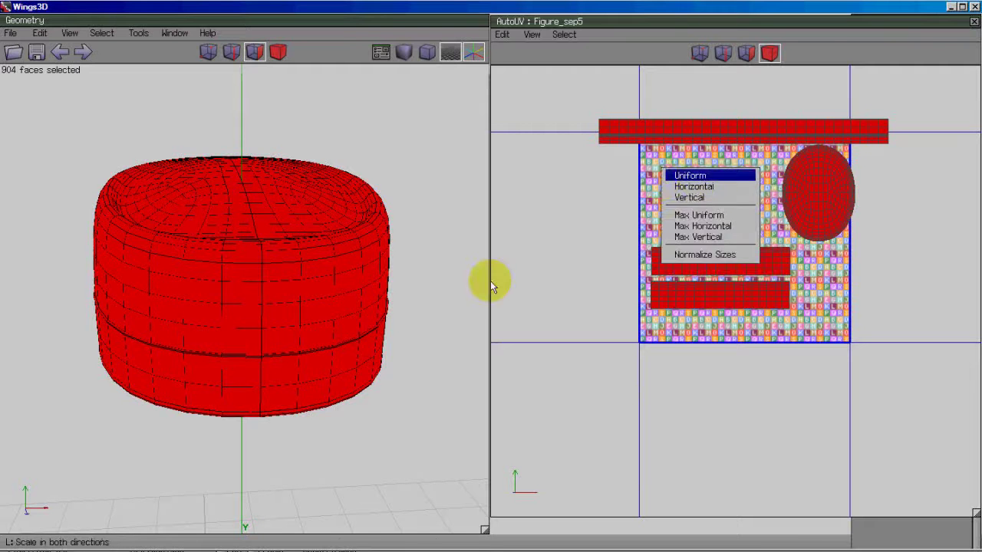
pyautogui.click(658, 177)
pyautogui.click(697, 175)
# Step: Move all charts slightly down so they lie inside the texture square, and clear the selection
pyautogui.rightClick(705, 179)
pyautogui.click(704, 173)
pyautogui.click(486, 281)
pyautogui.press('space')
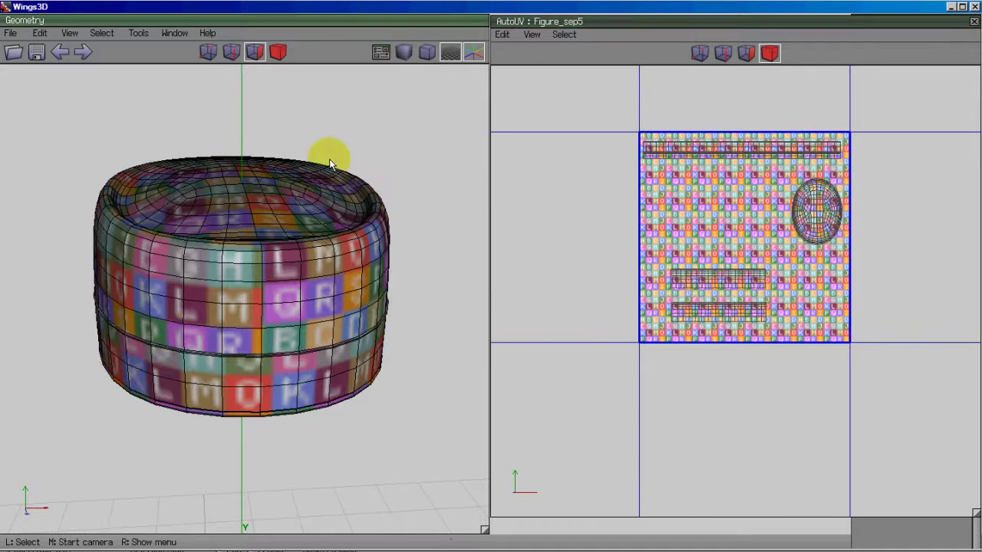
# Step: Close the UV editor of Figure_sep5, hide that object and show Figure_sep4 instead
pyautogui.click(974, 21)
pyautogui.middleClick(455, 238)
pyautogui.click(491, 280)
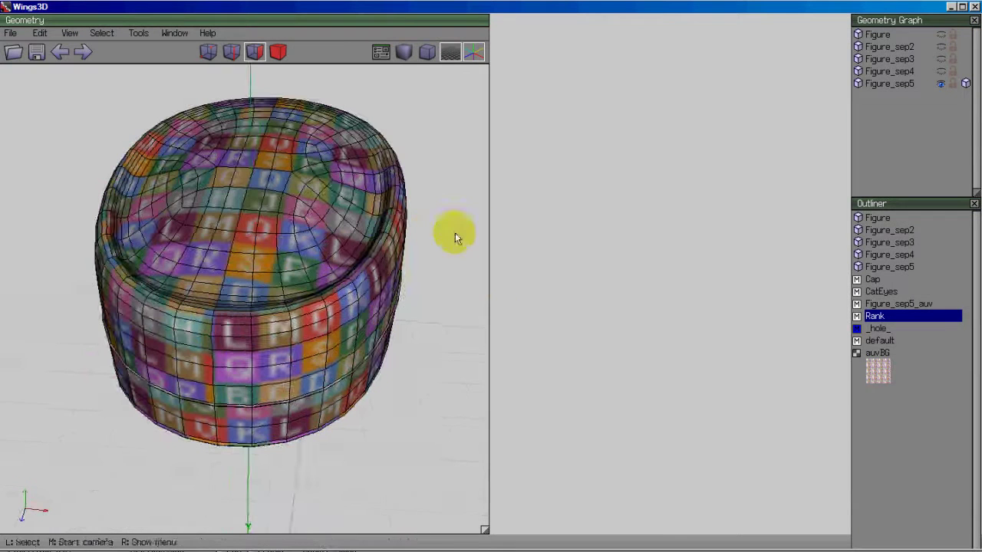
pyautogui.click(941, 84)
pyautogui.click(941, 71)
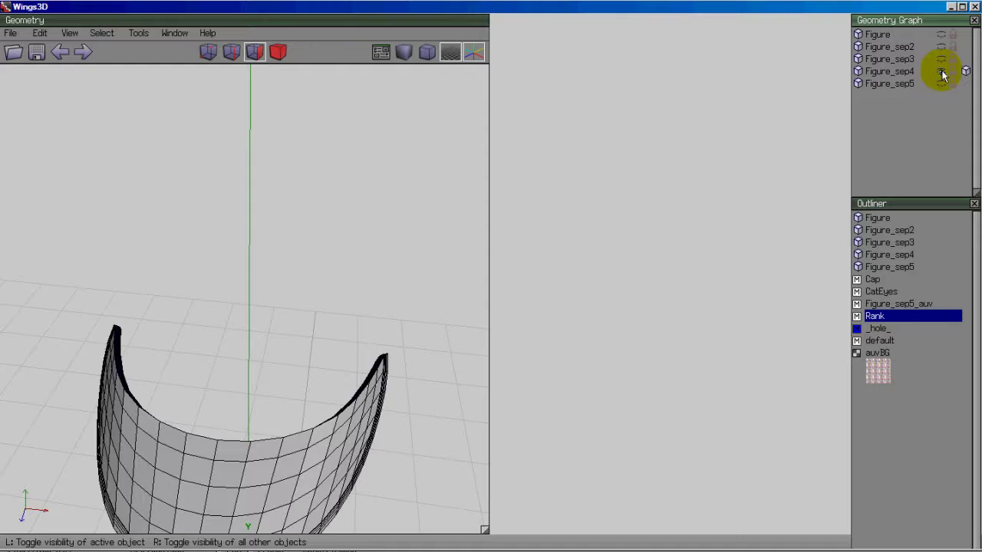
# Step: Select every face of Figure_sep4 except those with the _hole_ material and start UV mapping on them
pyautogui.middleClick(291, 257)
pyautogui.click(319, 366)
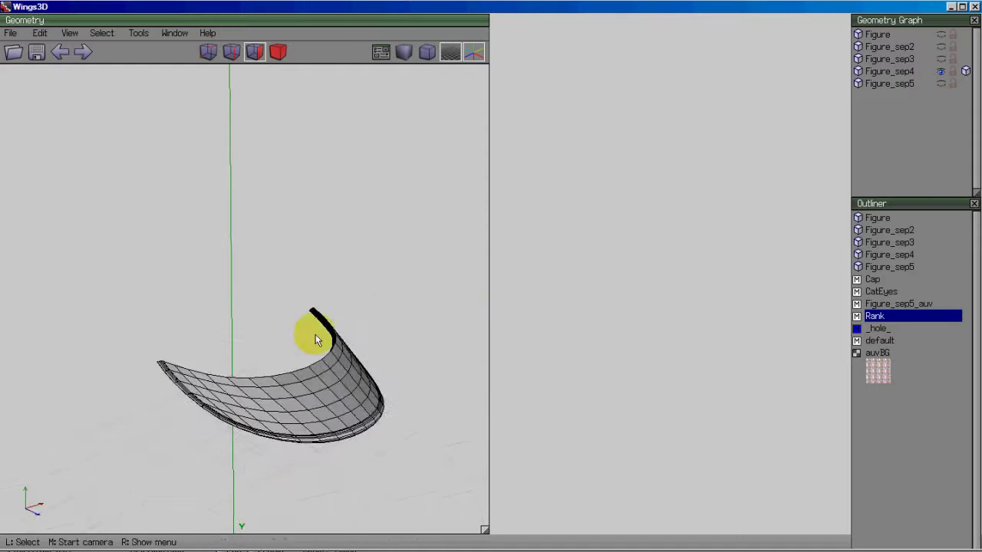
pyautogui.rightClick(877, 332)
pyautogui.click(836, 353)
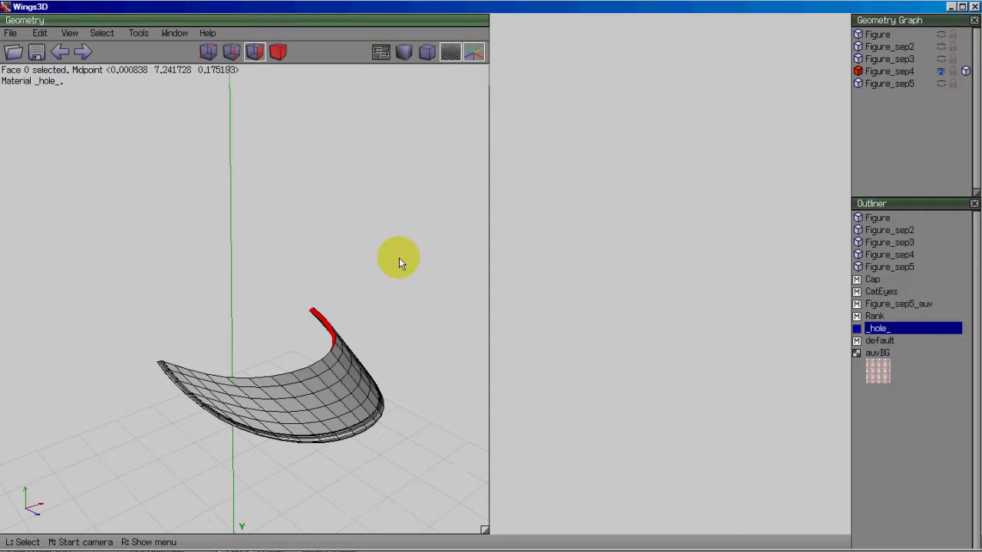
pyautogui.hotkey('ctrl', 'i')
pyautogui.rightClick(390, 221)
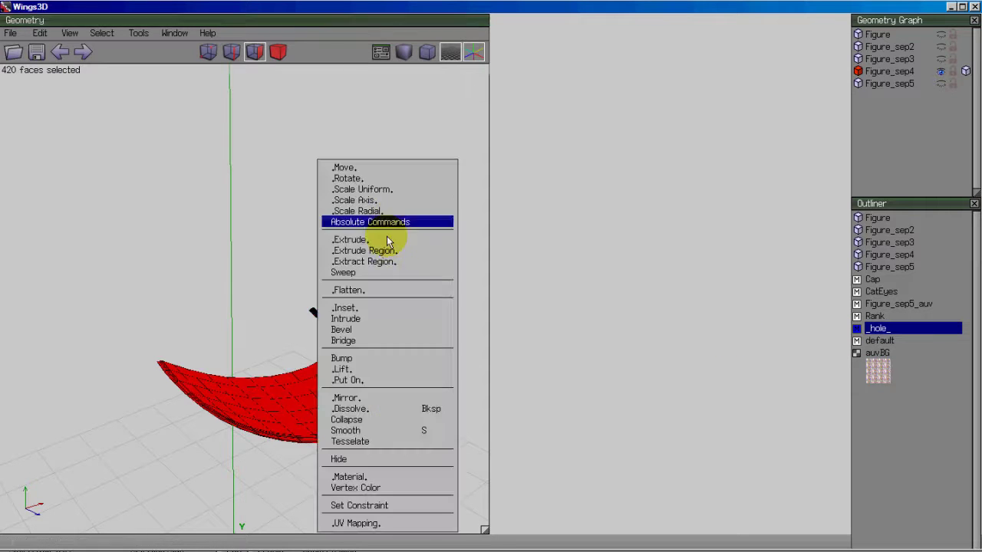
pyautogui.click(375, 523)
# Step: Bring the tiny cap visor into close view by aligning the segmenting view to one of its faces, and clear the selection
pyautogui.middleClick(409, 428)
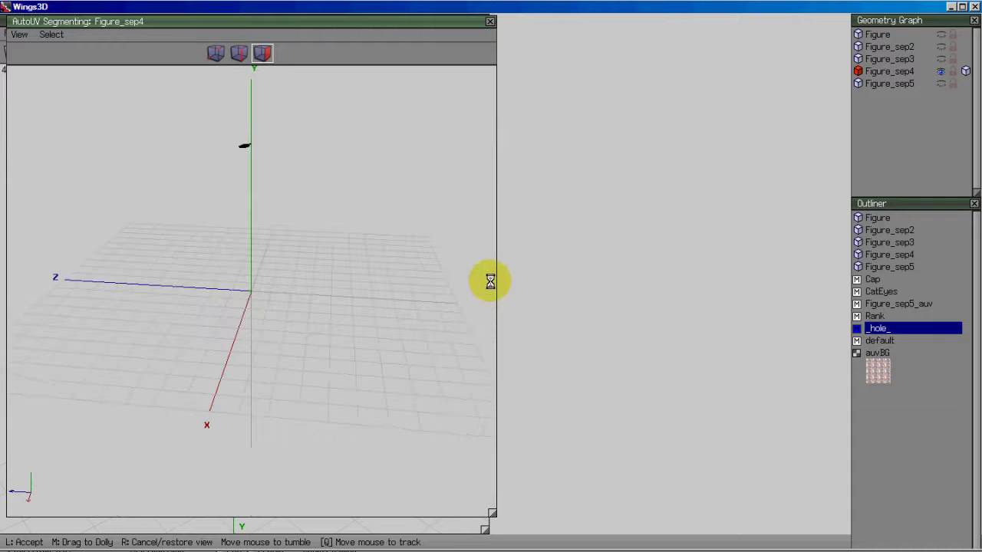
pyautogui.click(490, 282)
pyautogui.click(244, 150)
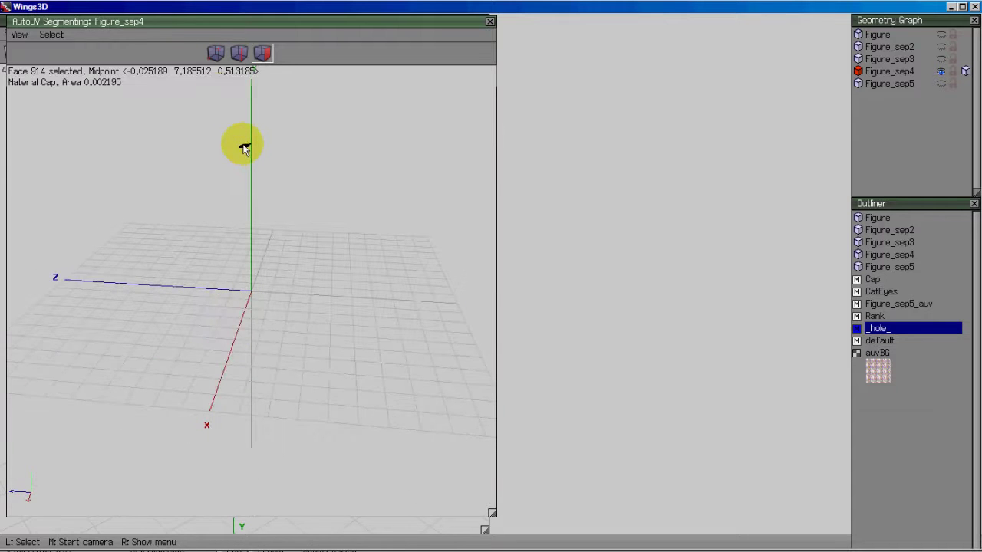
pyautogui.click(19, 34)
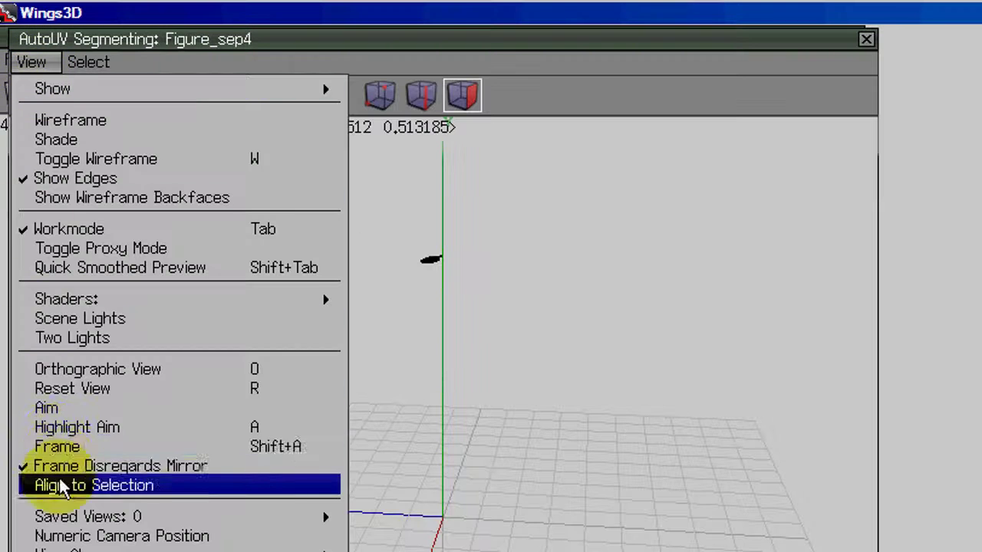
pyautogui.click(61, 485)
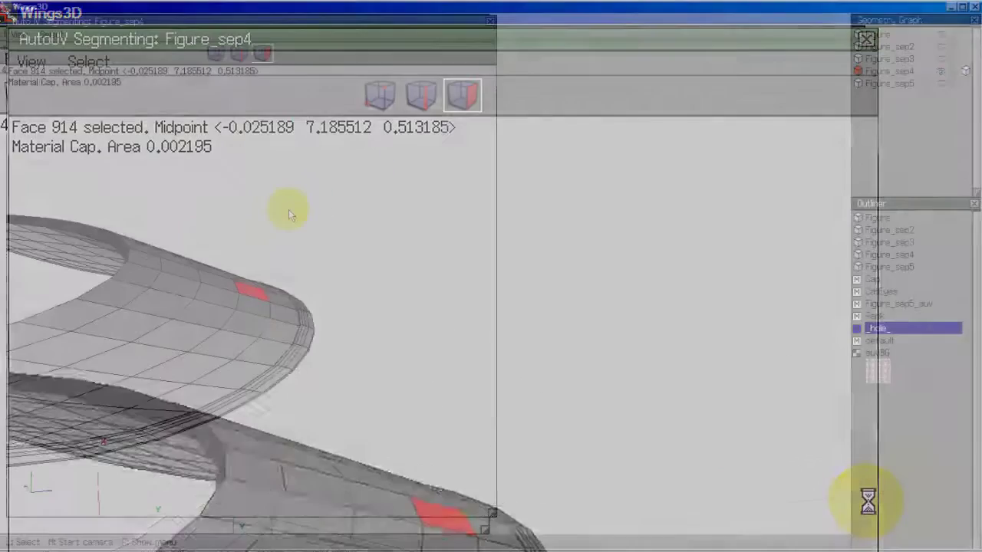
pyautogui.press('space')
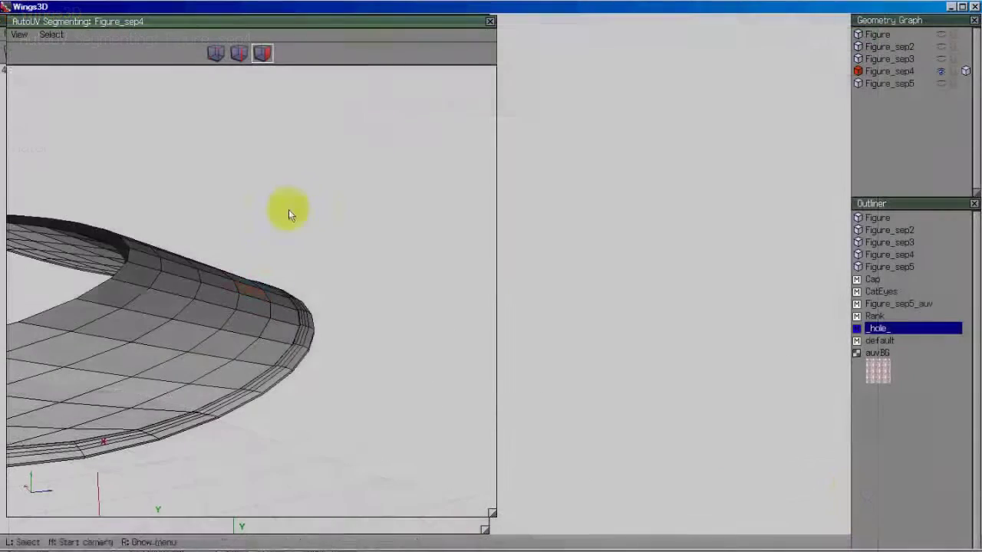
# Step: Select the edge loop where the visor's broad surface meets its narrow outer rim
pyautogui.middleClick(289, 210)
pyautogui.click(284, 217)
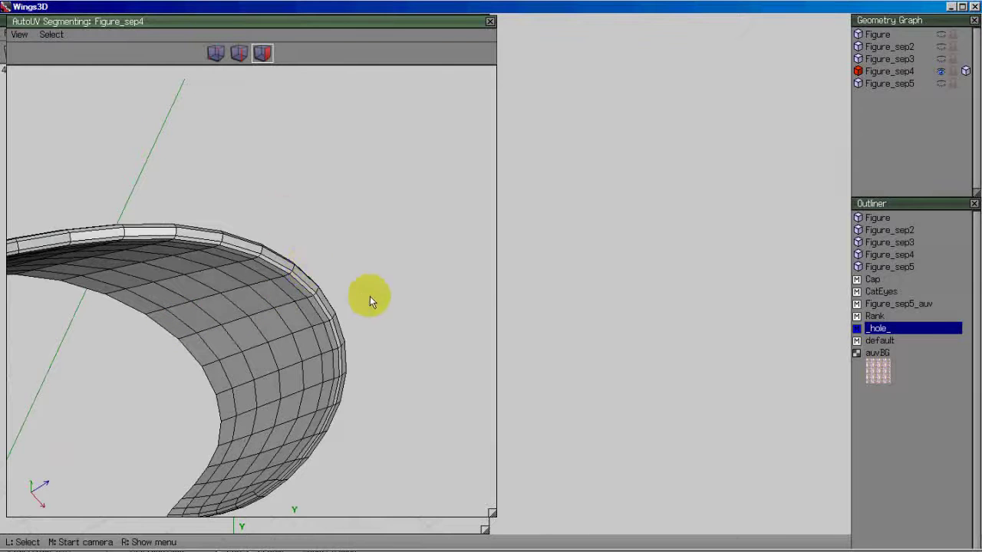
pyautogui.middleClick(307, 271)
pyautogui.click(308, 347)
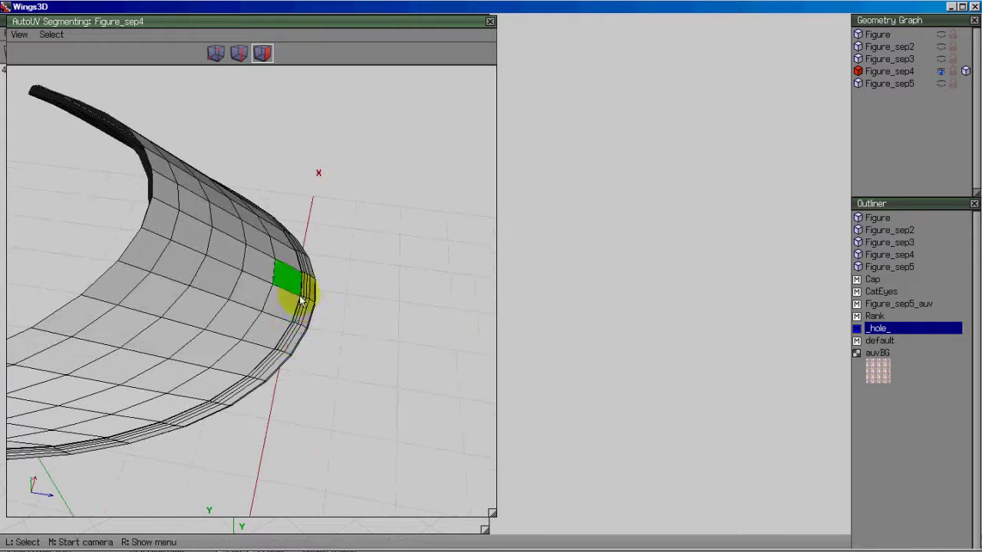
pyautogui.moveTo(360, 376); pyautogui.dragTo(304, 322, button='middle')
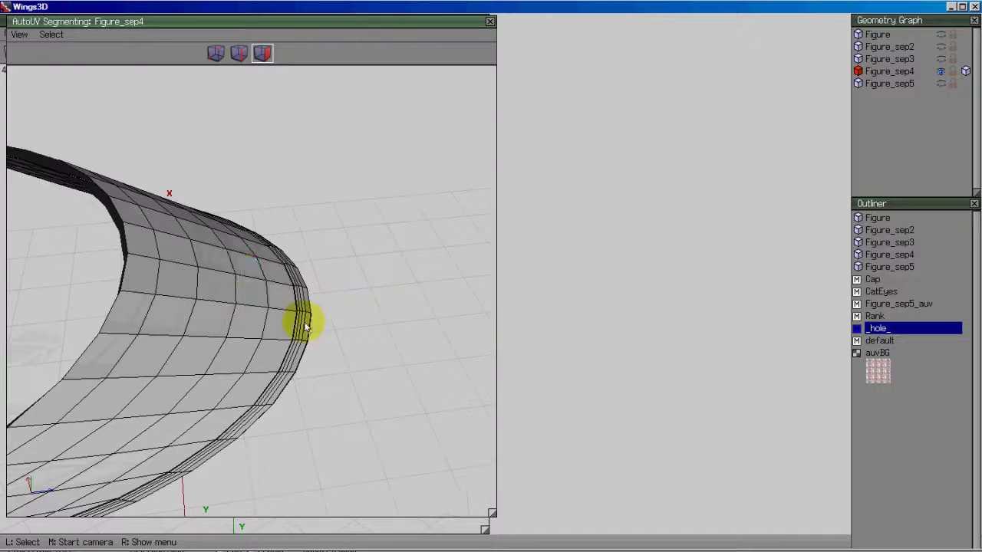
pyautogui.scroll(5, 370, 336)
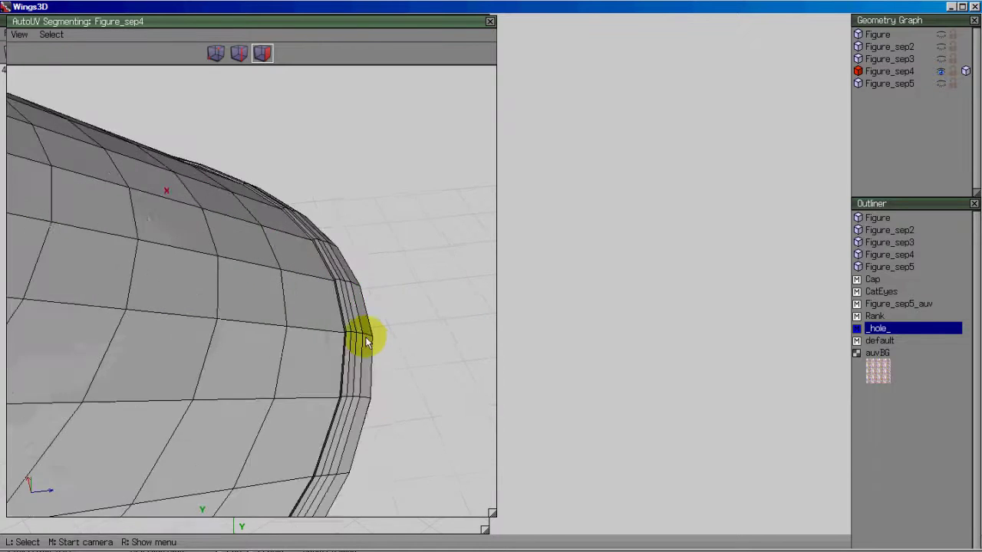
pyautogui.click(238, 53)
pyautogui.click(376, 308)
pyautogui.scroll(2, 452, 258)
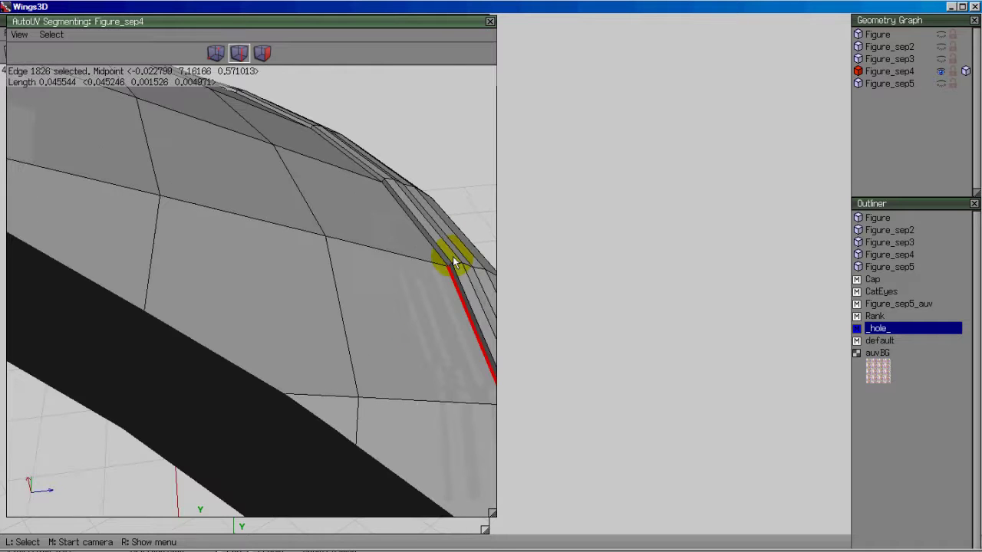
pyautogui.middleClick(453, 258)
pyautogui.click(465, 243)
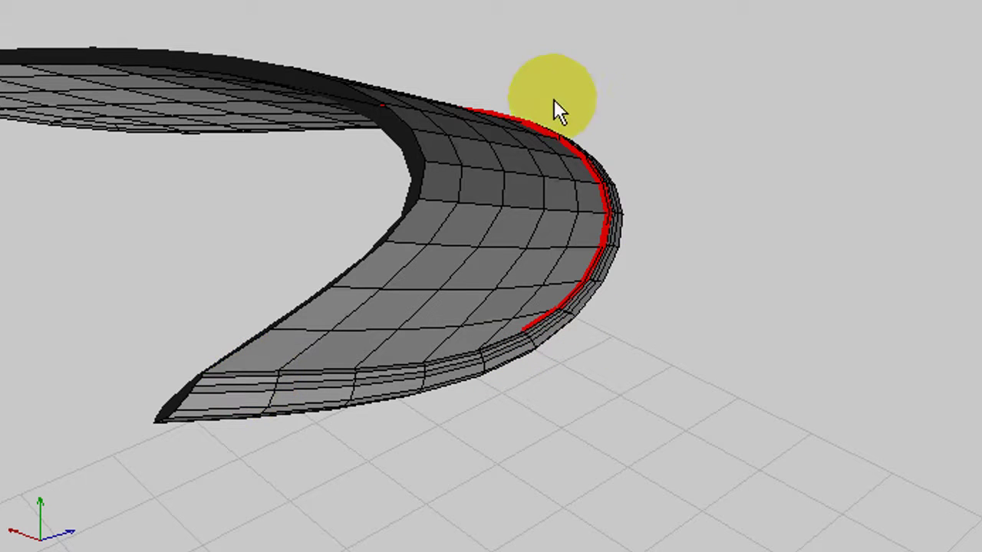
# Step: Check the extent of the selected rim edges around the visor and mark them for cut
pyautogui.keyDown('ctrl'); pyautogui.click(528, 333); pyautogui.keyUp('ctrl')
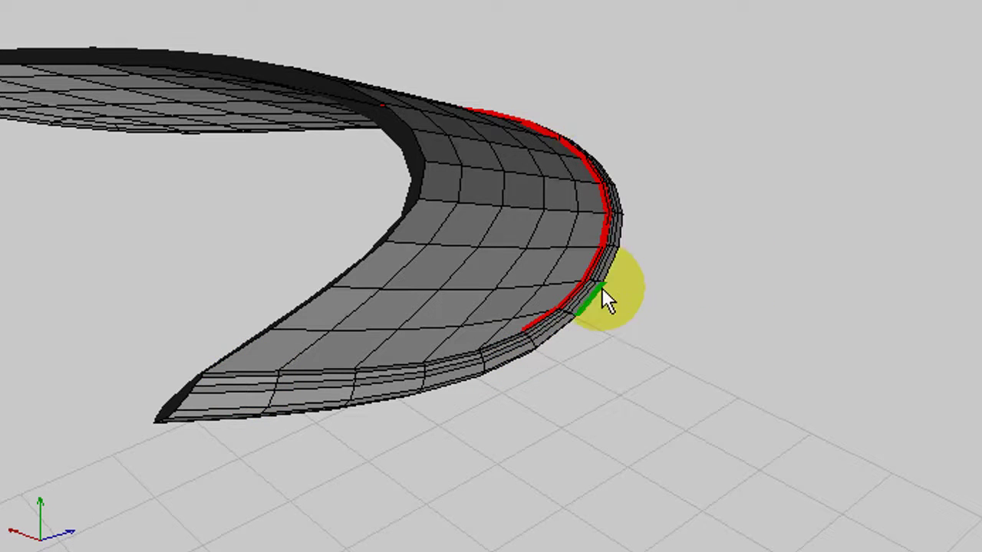
pyautogui.moveTo(701, 274)
pyautogui.mouseDown(button='middle')
pyautogui.moveTo(981, 99)
pyautogui.moveTo(701, 274)
pyautogui.mouseUp(button='middle')
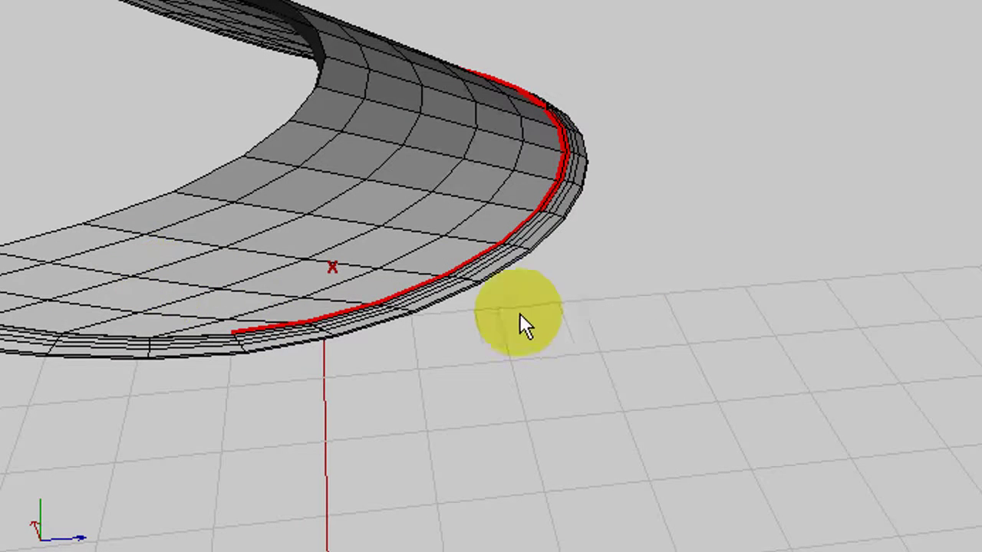
pyautogui.moveTo(545, 311)
pyautogui.keyDown('alt'); pyautogui.mouseDown(button='middle')
pyautogui.moveTo(978, 100)
pyautogui.moveTo(541, 314)
pyautogui.mouseUp(button='middle'); pyautogui.keyUp('alt')
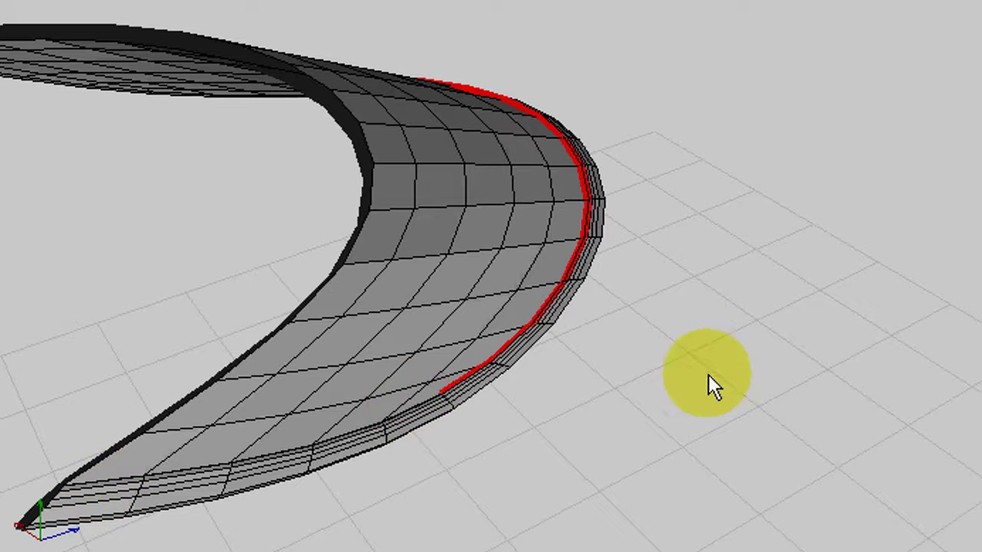
pyautogui.keyDown('alt'); pyautogui.moveTo(700, 353); pyautogui.dragTo(964, 98, button='middle'); pyautogui.keyUp('alt')
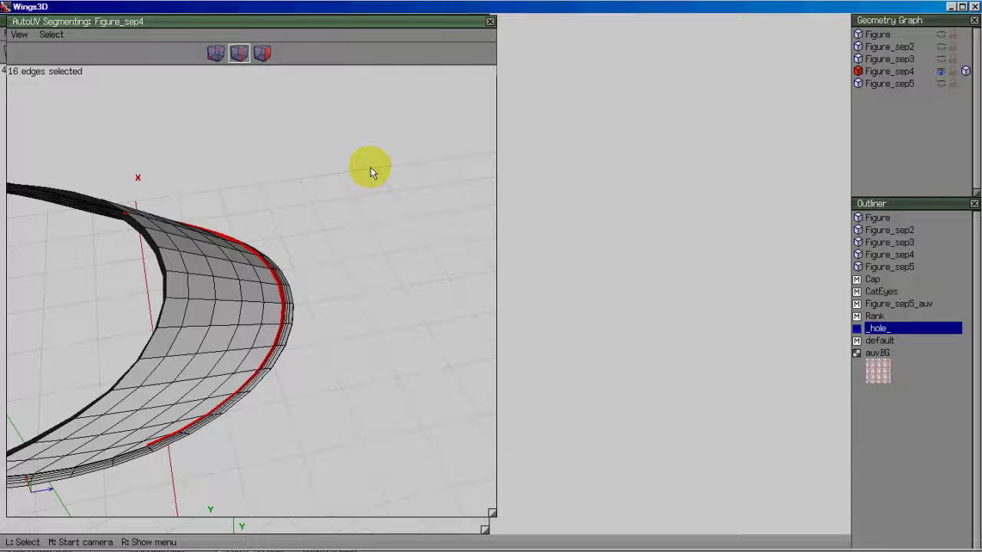
pyautogui.rightClick(370, 168)
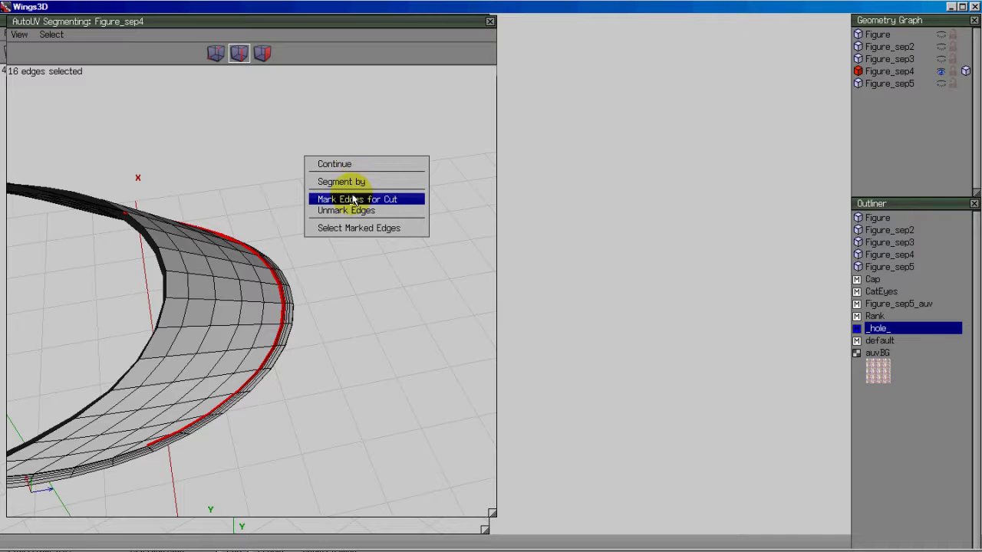
pyautogui.click(354, 199)
# Step: Pick the edges where the marked cut stops near one visor tip and align the view to them
pyautogui.middleClick(373, 203)
pyautogui.click(489, 281)
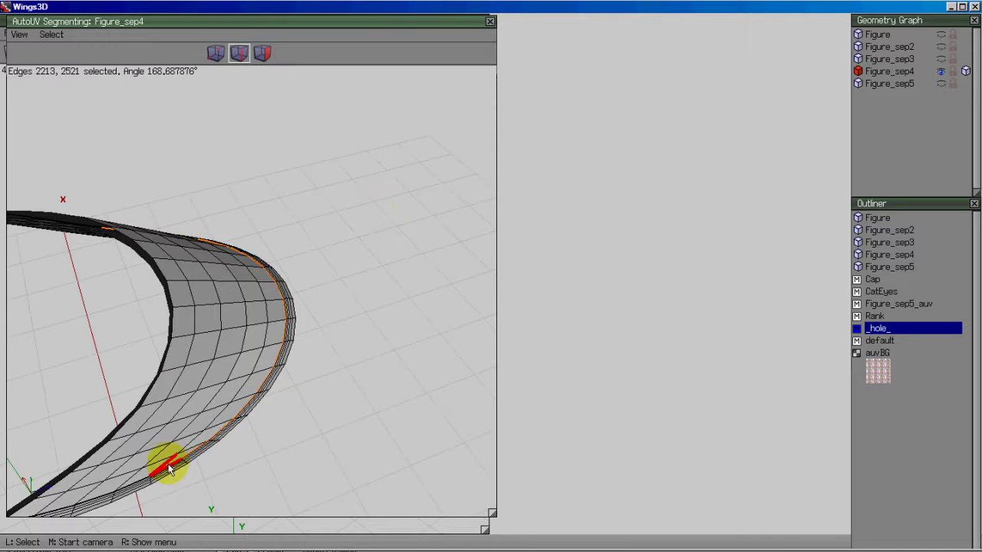
pyautogui.click(49, 36)
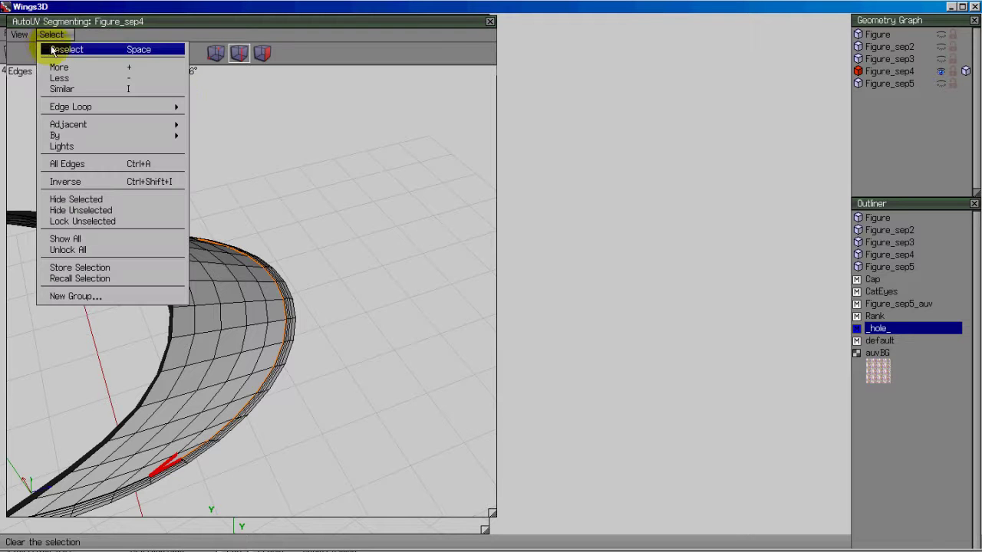
pyautogui.click(19, 35)
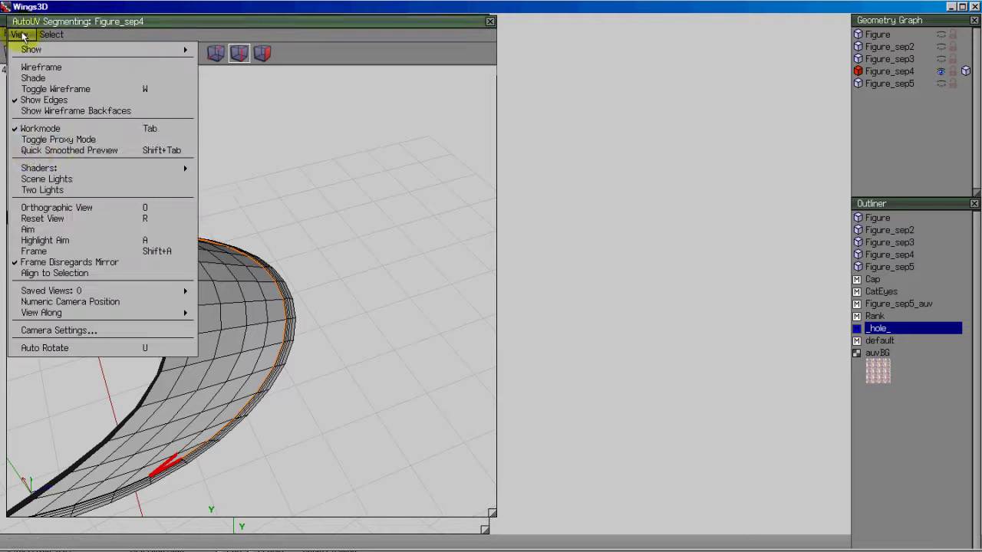
pyautogui.click(37, 273)
pyautogui.middleClick(274, 281)
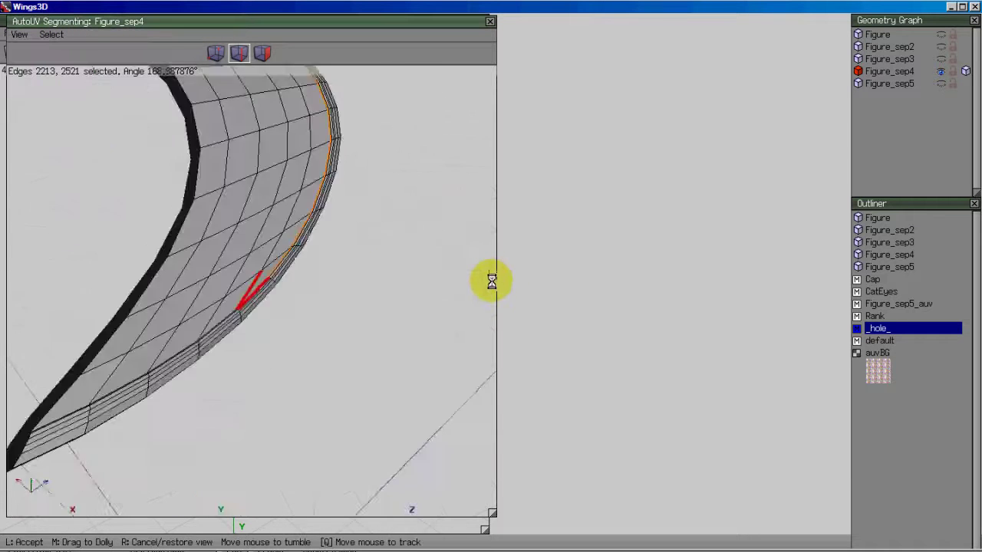
pyautogui.click(339, 305)
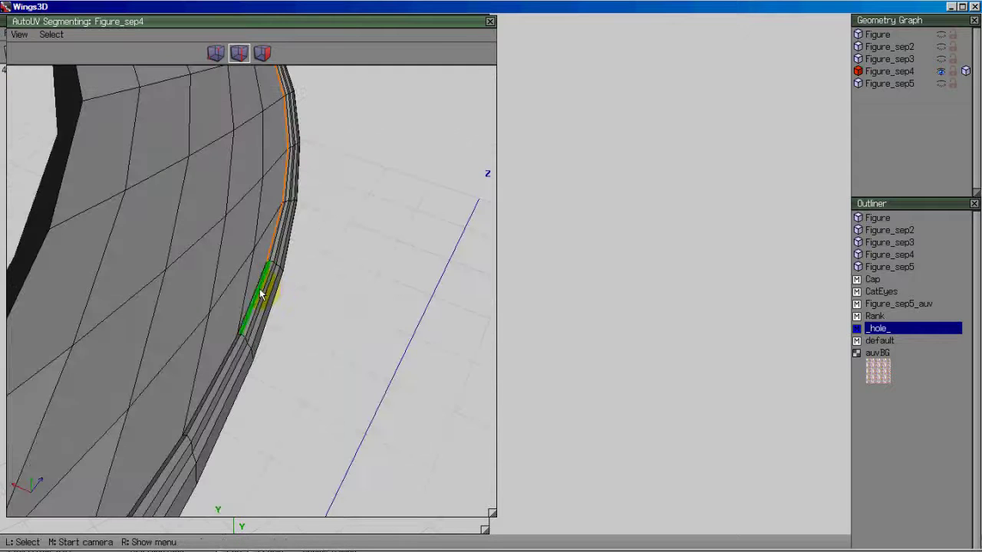
# Step: Select the unmarked rim edges from the end of the cut to that visor tip and mark them for cut
pyautogui.click(257, 295)
pyautogui.middleClick(357, 288)
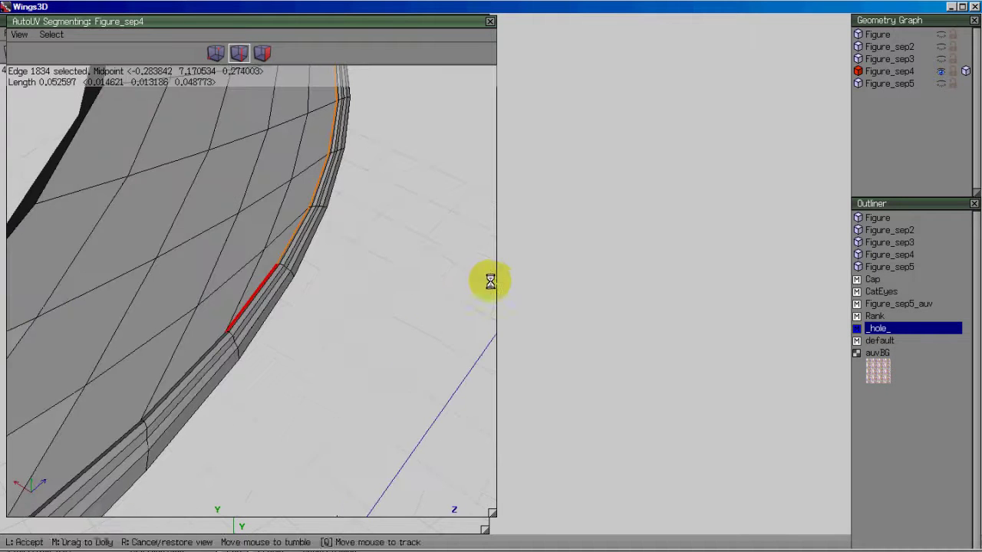
pyautogui.click(491, 281)
pyautogui.press('l')
pyautogui.scroll(-3, 365, 289)
pyautogui.moveTo(368, 287); pyautogui.dragTo(379, 244, button='middle')
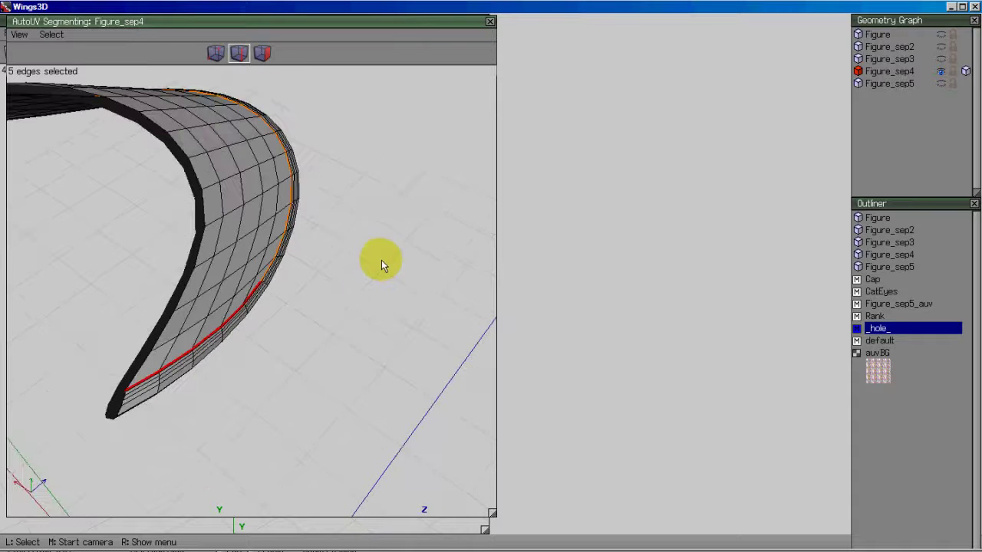
pyautogui.rightClick(375, 230)
# Step: Pick an edge near the other end of the marked cut and align the view closely to it
pyautogui.middleClick(374, 265)
pyautogui.click(191, 359)
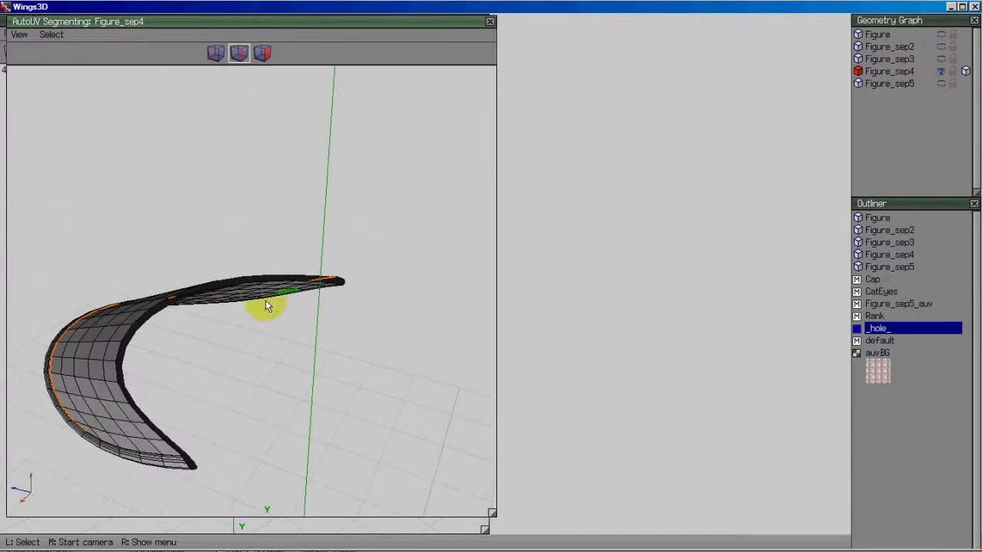
pyautogui.click(98, 438)
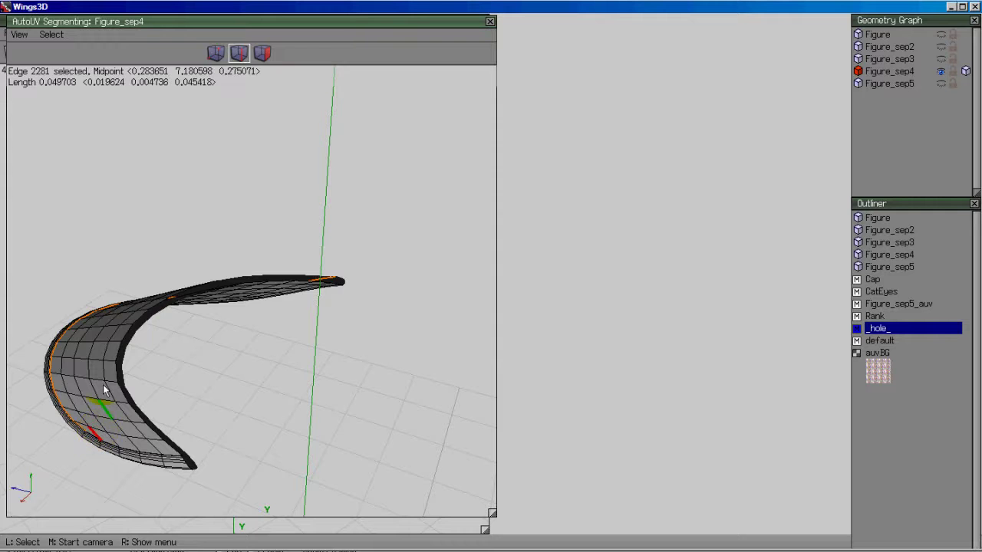
pyautogui.click(31, 38)
pyautogui.click(38, 274)
pyautogui.middleClick(46, 276)
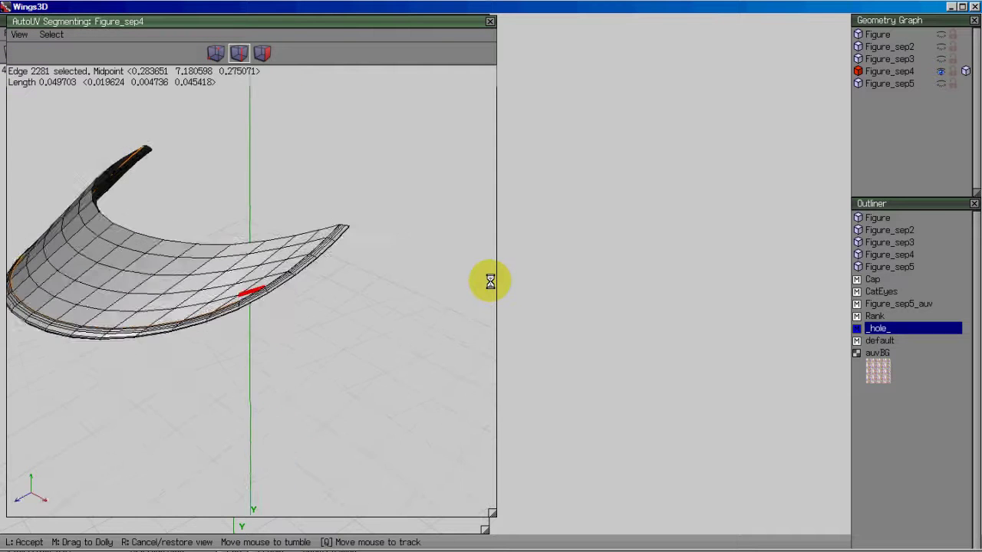
pyautogui.scroll(8, 490, 281)
pyautogui.click(491, 280)
# Step: Select the unmarked rim edges from the end of the cut to the remaining visor tip and mark them for cut
pyautogui.press('space')
pyautogui.click(242, 323)
pyautogui.middleClick(418, 223)
pyautogui.click(490, 281)
pyautogui.press('l')
pyautogui.scroll(-3, 408, 251)
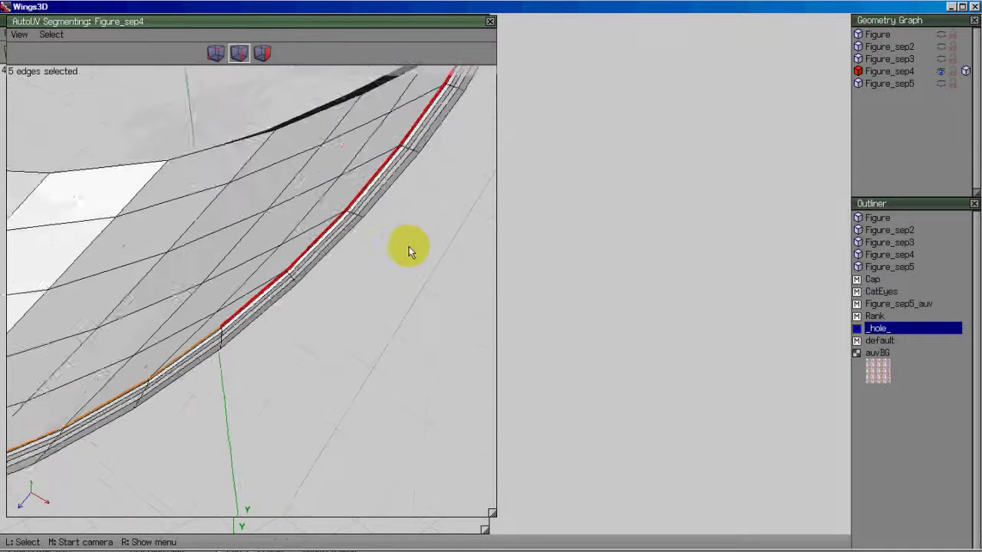
pyautogui.scroll(-3, 410, 251)
pyautogui.rightClick(360, 247)
pyautogui.click(365, 276)
# Step: Check that the cut runs around the visor rim and continue to the UV charts with Unfolding
pyautogui.middleClick(363, 272)
pyautogui.click(367, 141)
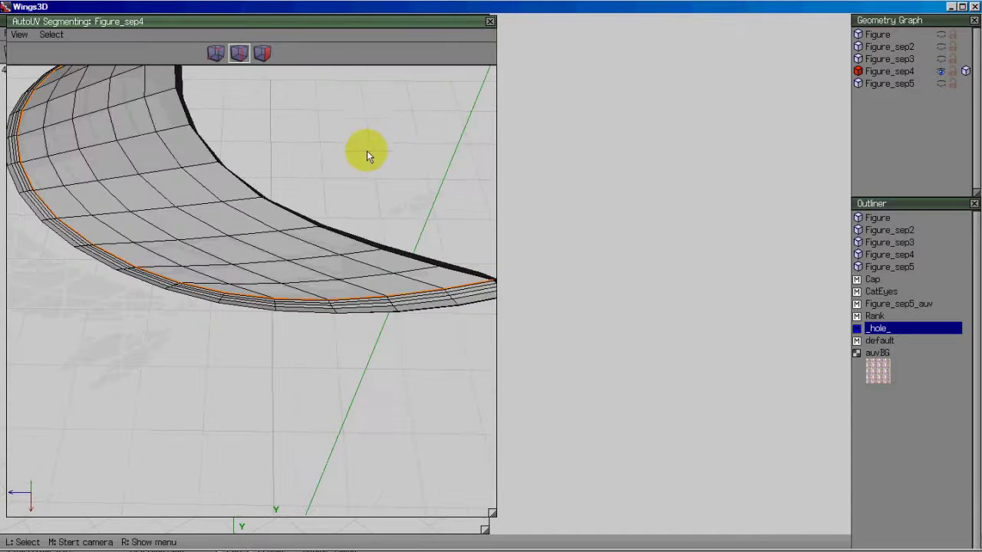
pyautogui.middleClick(367, 143)
pyautogui.click(312, 96)
pyautogui.rightClick(311, 97)
pyautogui.click(294, 92)
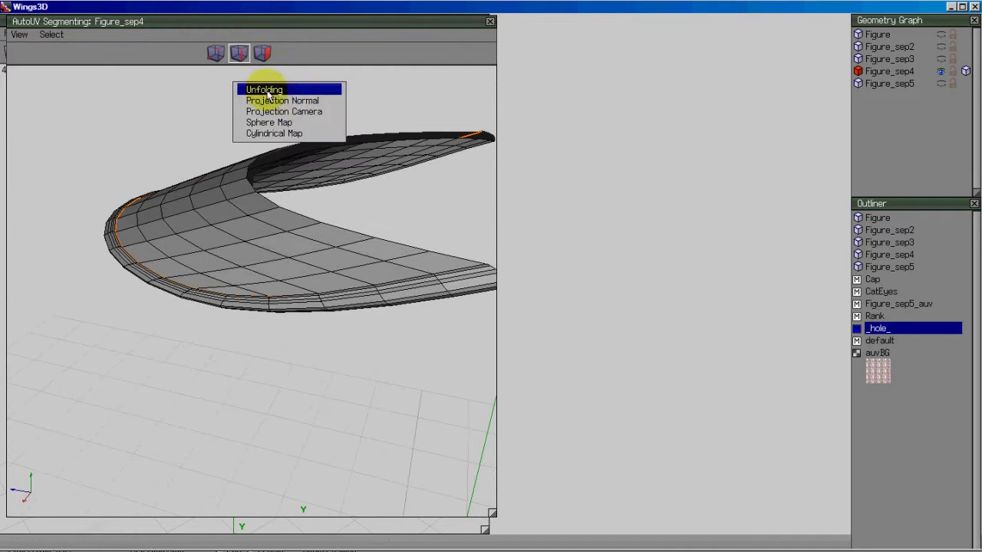
pyautogui.click(268, 92)
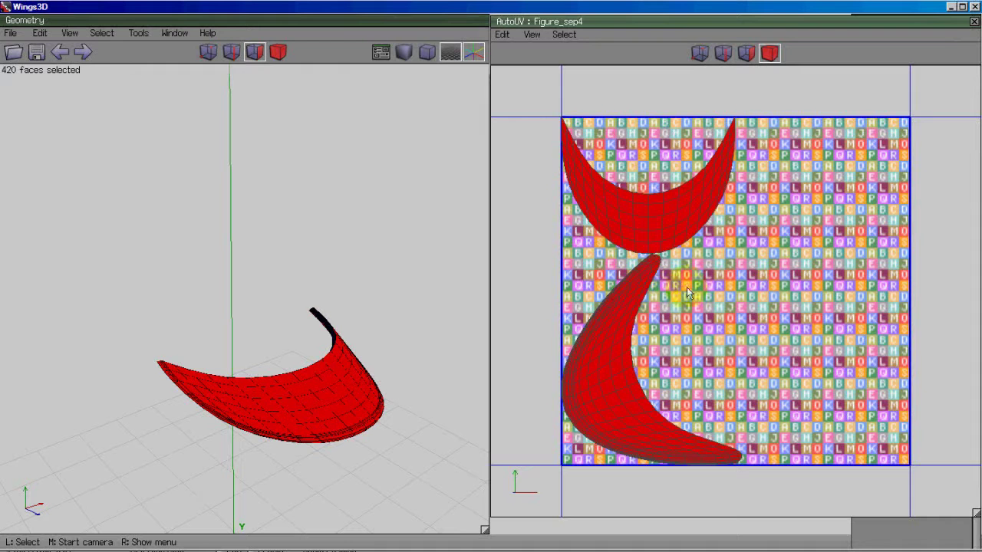
# Step: Rotate the larger visor chart so both tips point up and move it to the lower middle of the texture area
pyautogui.press('space')
pyautogui.click(622, 361)
pyautogui.rightClick(671, 346)
pyautogui.click(666, 365)
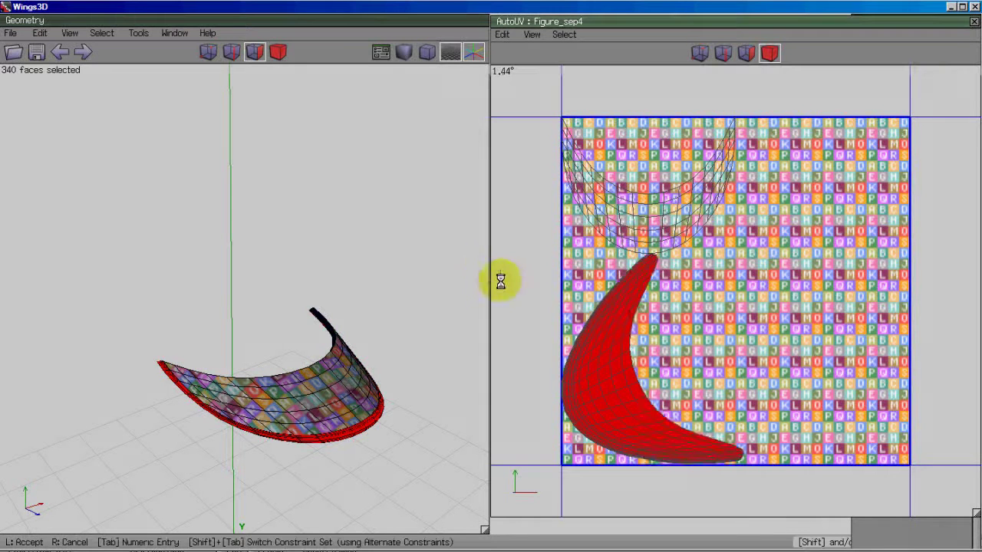
pyautogui.click(666, 361)
pyautogui.rightClick(667, 344)
pyautogui.click(657, 339)
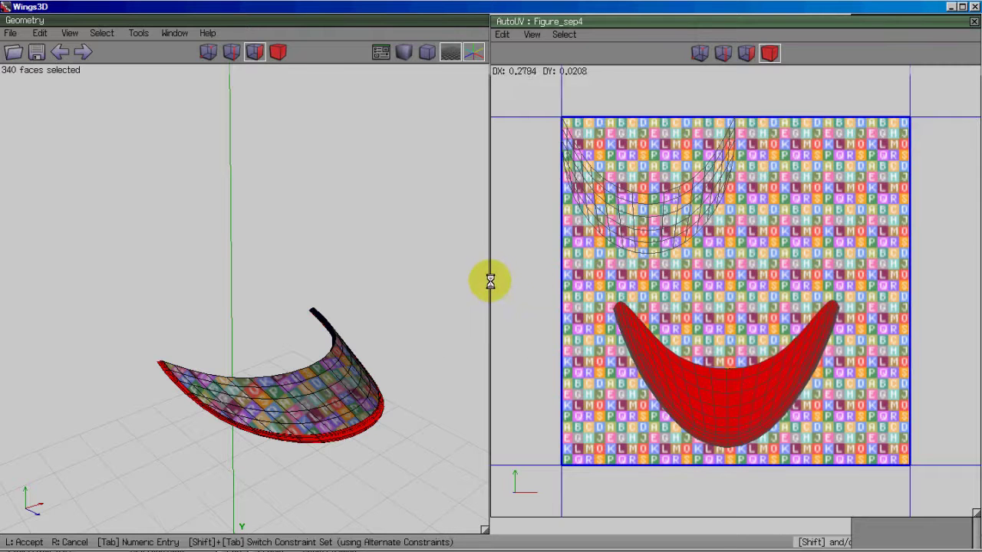
pyautogui.click(490, 283)
# Step: Fine-tune the larger chart's rotation until its tips are level and move it into the texture area's lower-right corner
pyautogui.rightClick(648, 303)
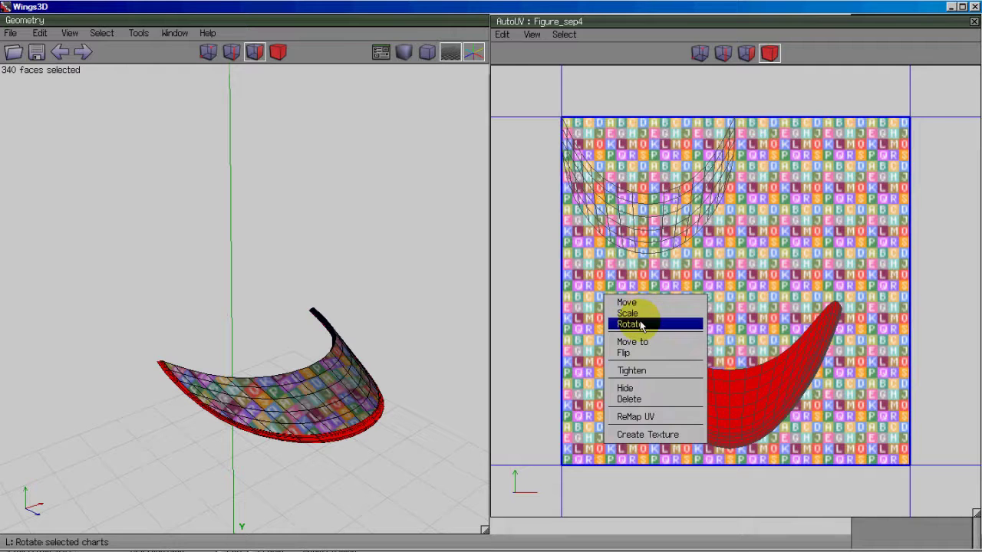
pyautogui.click(640, 325)
pyautogui.click(489, 283)
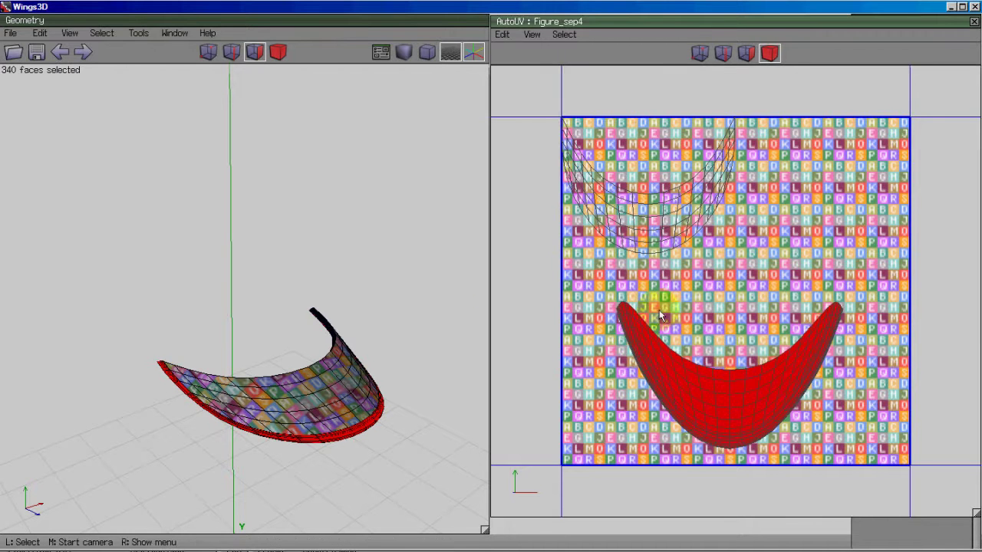
pyautogui.rightClick(627, 286)
pyautogui.click(635, 292)
pyautogui.click(494, 284)
pyautogui.click(563, 296)
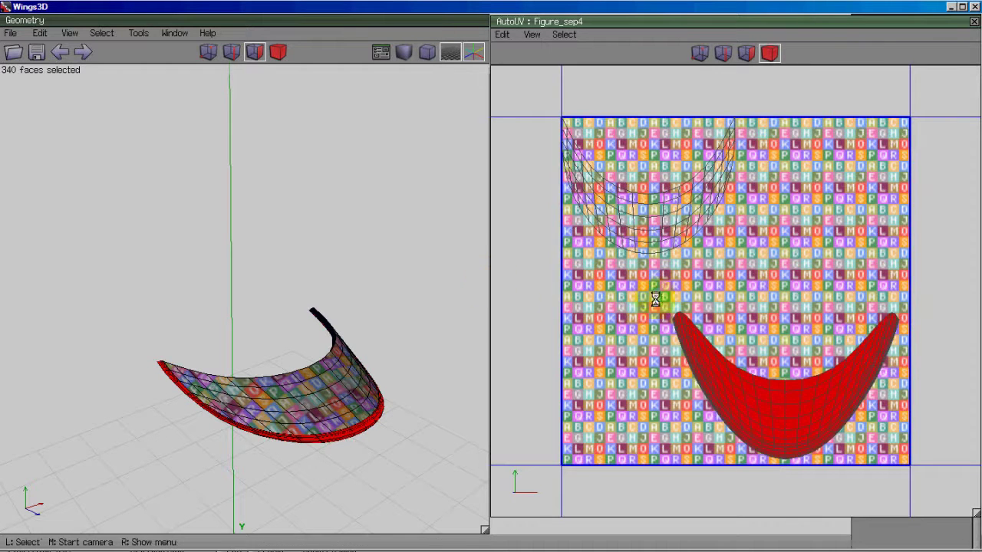
# Step: Move the smaller visor chart about 0.40 across and 0.34 down to sit above the larger one, and close the UV editor
pyautogui.click(639, 208)
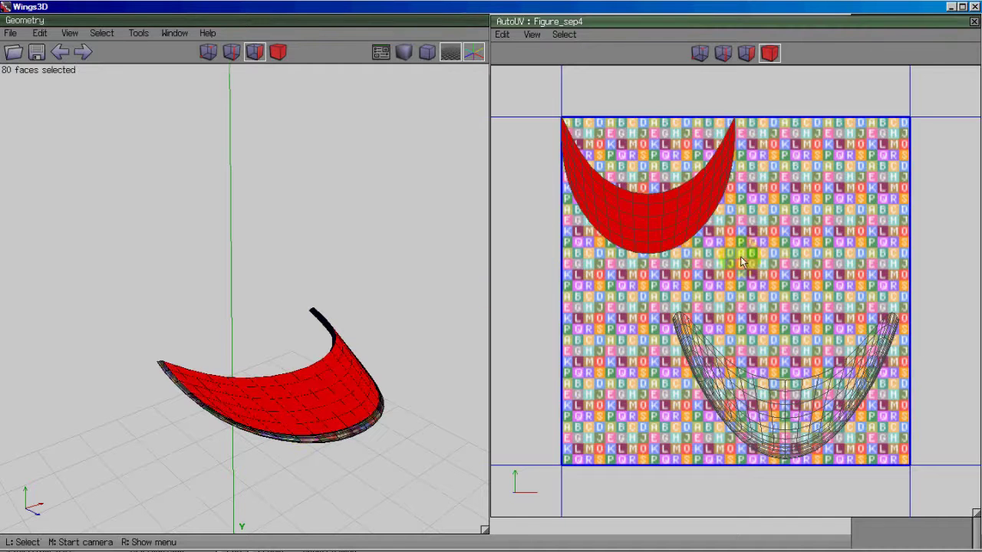
pyautogui.rightClick(741, 257)
pyautogui.click(741, 266)
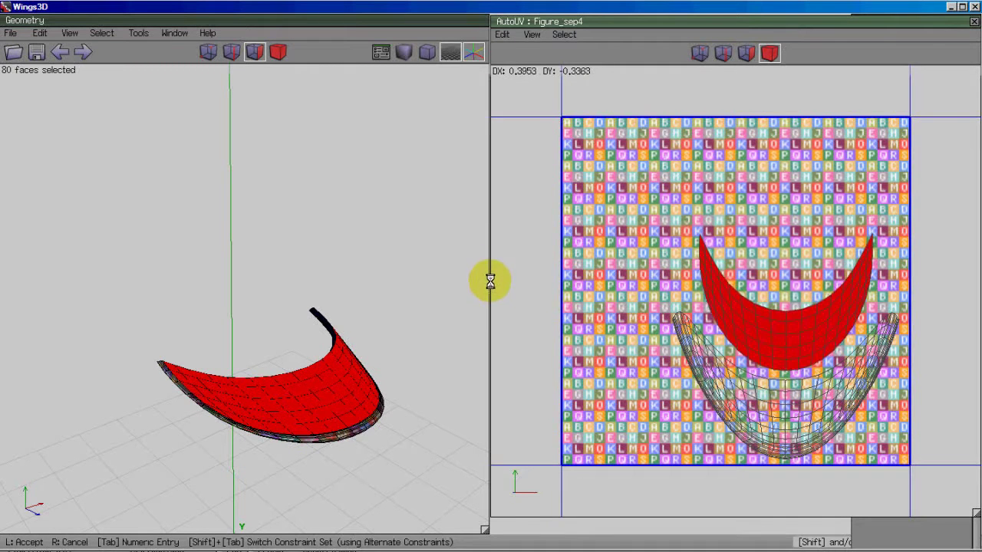
pyautogui.click(489, 284)
pyautogui.click(712, 226)
pyautogui.click(974, 21)
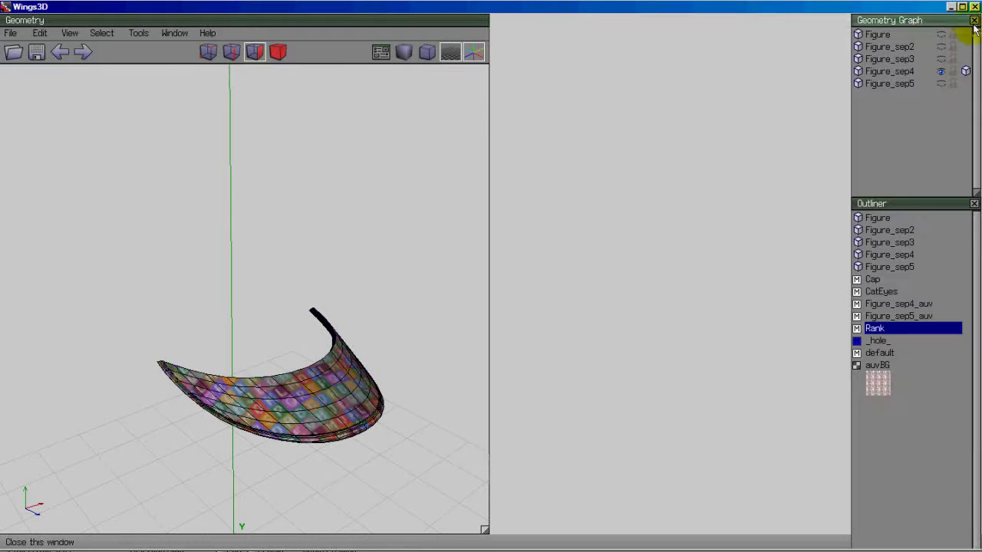
# Step: Check the checker texture on the visor, hide Figure_sep4 and show the object Figure from several sides
pyautogui.middleClick(437, 268)
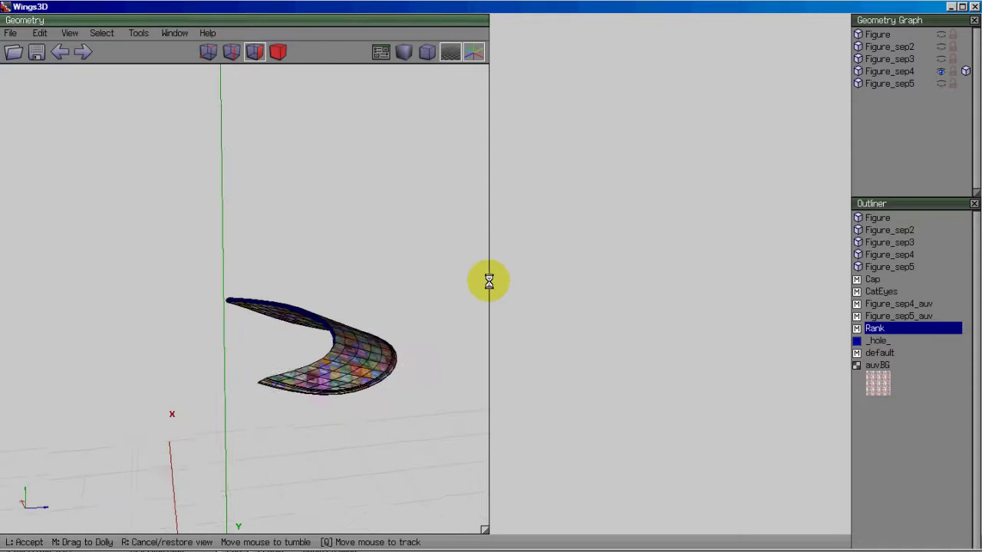
pyautogui.click(438, 280)
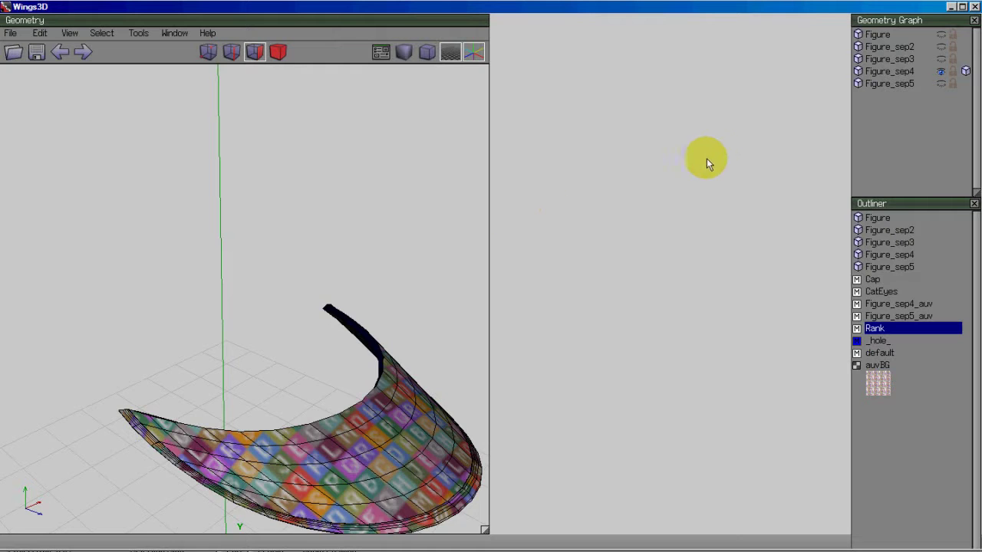
pyautogui.click(941, 70)
pyautogui.click(940, 35)
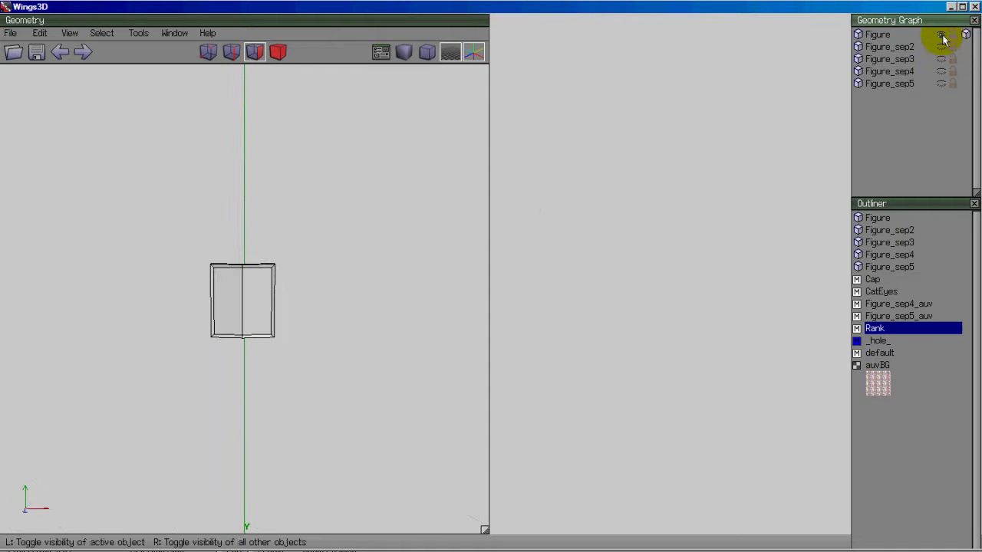
pyautogui.middleClick(335, 258)
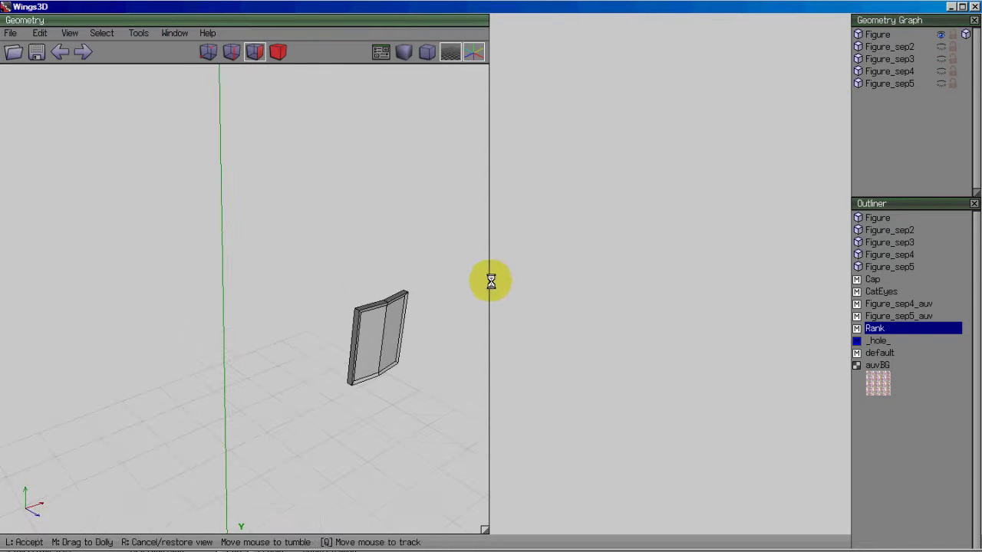
pyautogui.click(490, 281)
pyautogui.middleClick(393, 299)
pyautogui.click(488, 279)
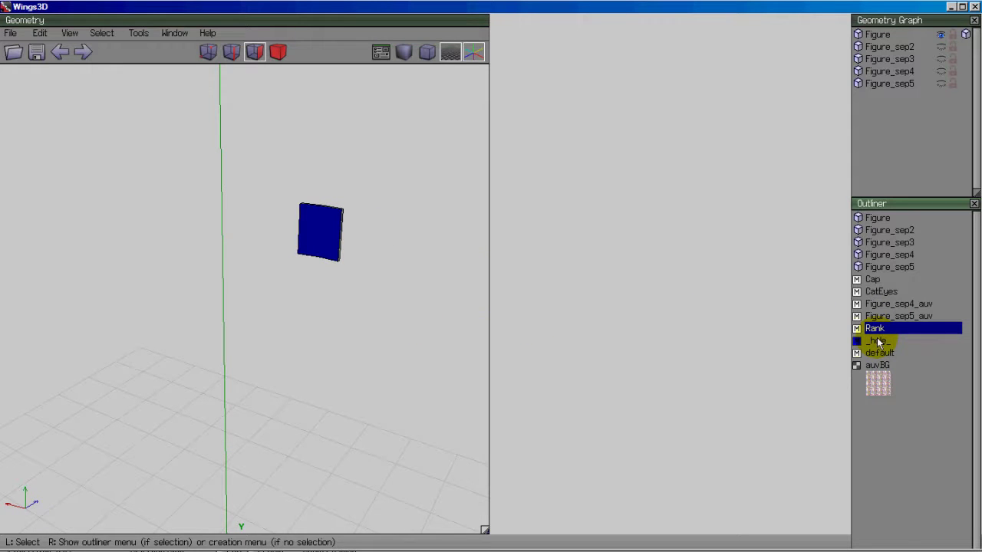
# Step: Select all faces of Figure and start UV Mapping on them
pyautogui.click(323, 243)
pyautogui.middleClick(389, 313)
pyautogui.click(384, 312)
pyautogui.hotkey('ctrl', 'a')
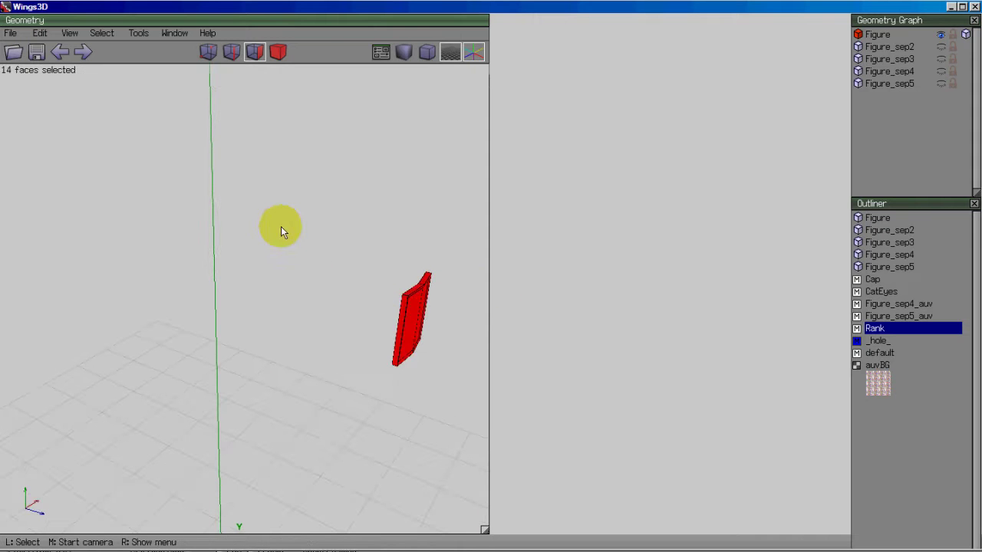
pyautogui.rightClick(281, 226)
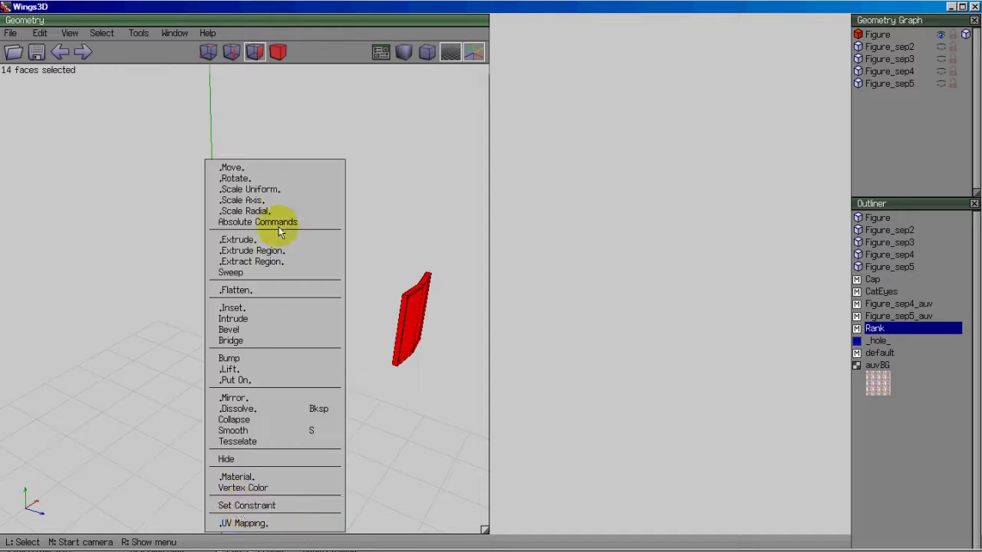
pyautogui.click(239, 523)
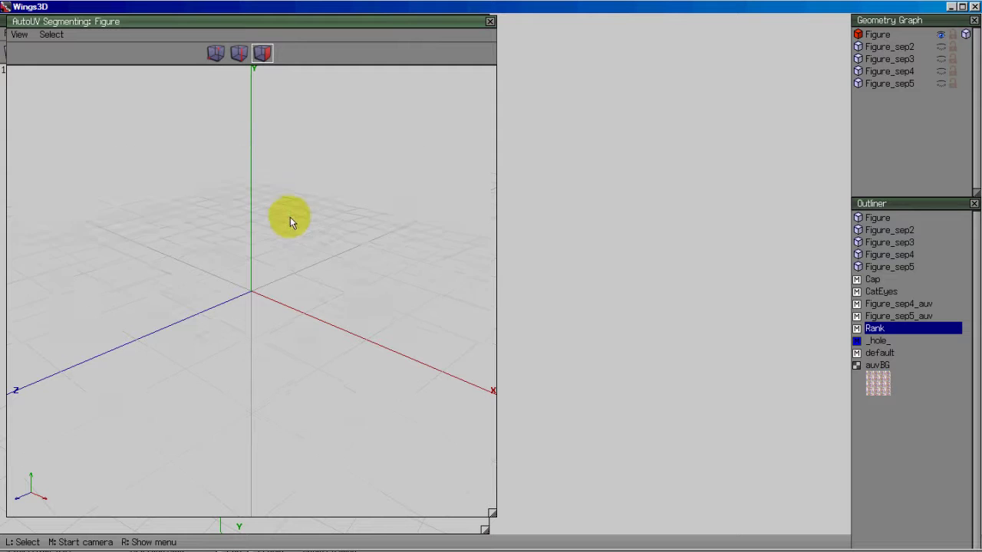
# Step: Find the small badge in the segmenting view by picking one of its faces, align the view to it and clear the selection
pyautogui.click(246, 182)
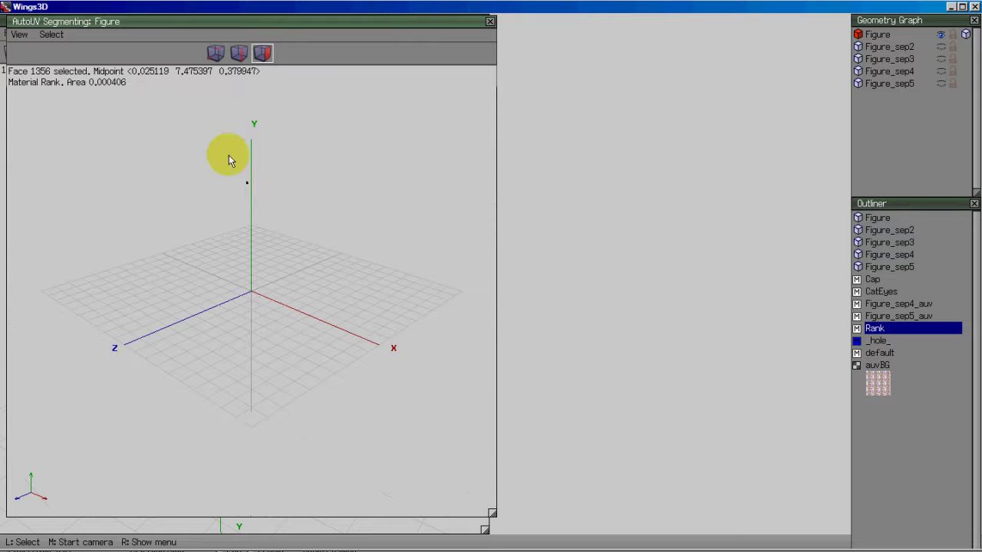
pyautogui.click(43, 36)
pyautogui.click(18, 36)
pyautogui.click(54, 274)
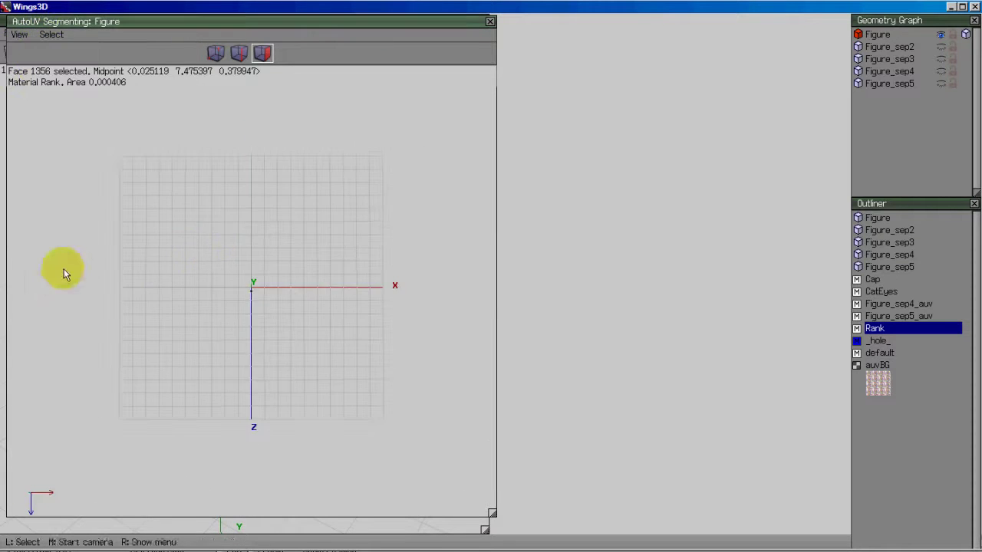
pyautogui.middleClick(180, 260)
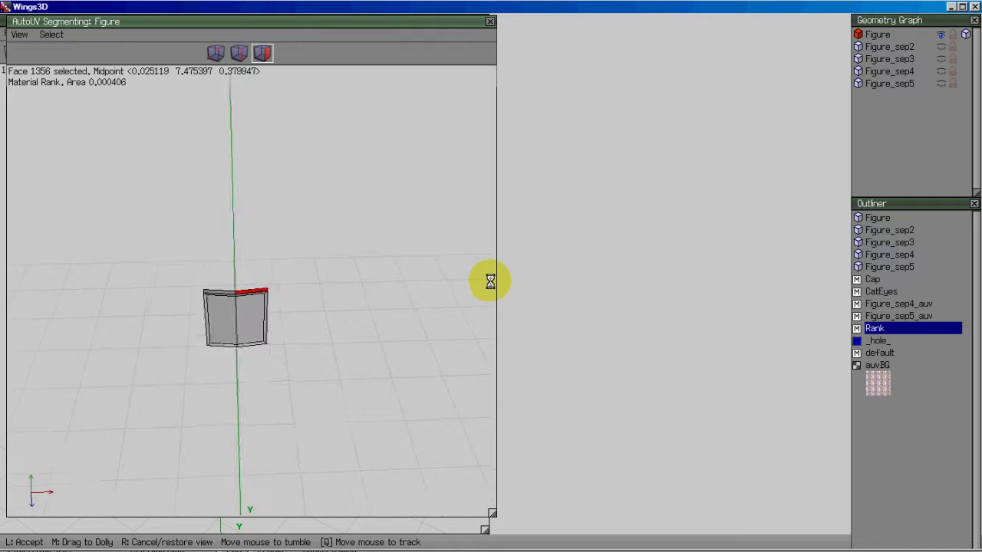
pyautogui.scroll(4, 490, 281)
pyautogui.click(490, 280)
pyautogui.press('space')
pyautogui.middleClick(213, 245)
pyautogui.click(494, 281)
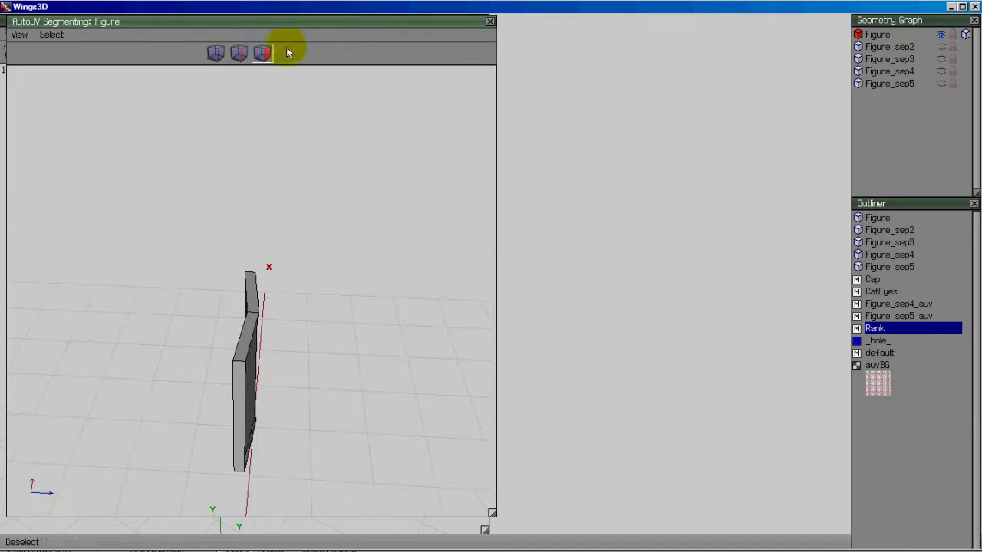
# Step: Switch to edge selection and select the short thickness edges at the badge's two upper corners
pyautogui.click(240, 55)
pyautogui.middleClick(320, 212)
pyautogui.click(493, 281)
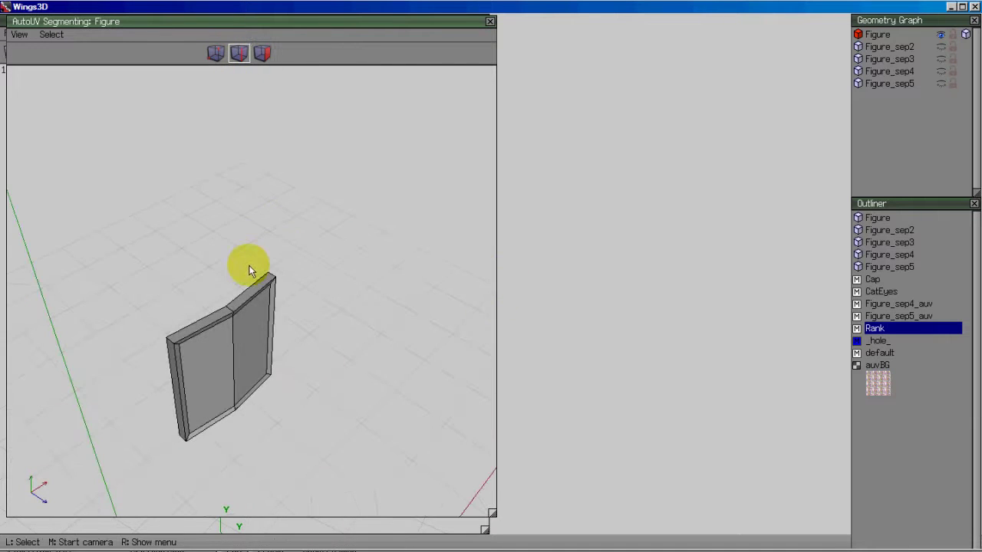
pyautogui.click(174, 348)
pyautogui.middleClick(173, 347)
pyautogui.click(259, 370)
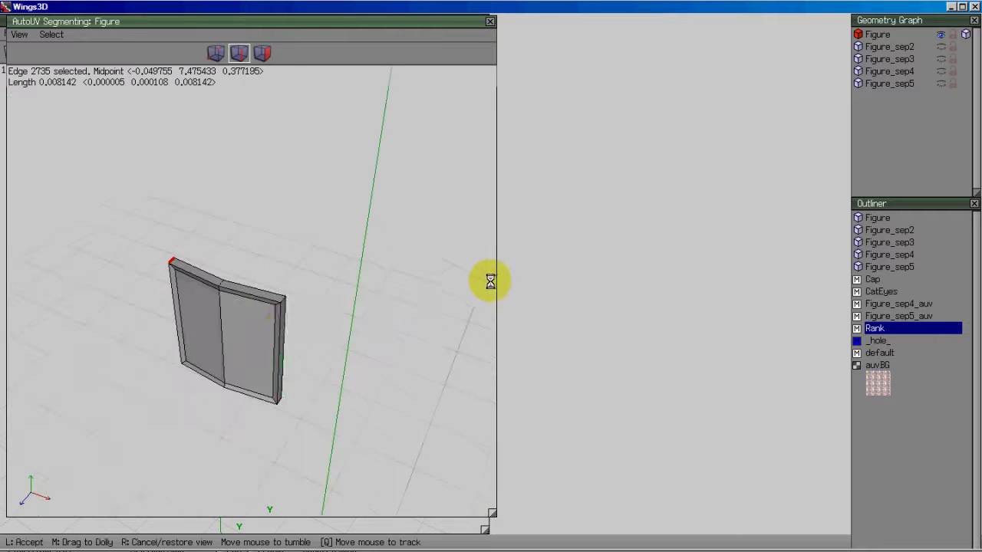
pyautogui.click(285, 310)
# Step: Add the short thickness edges at the badge's two lower corners to the selection
pyautogui.middleClick(289, 318)
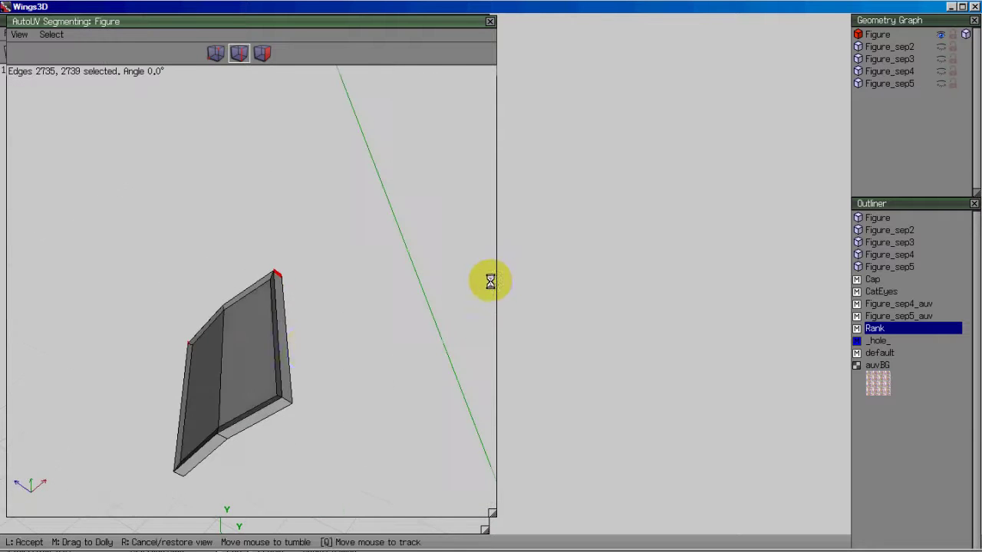
pyautogui.click(490, 280)
pyautogui.middleClick(327, 389)
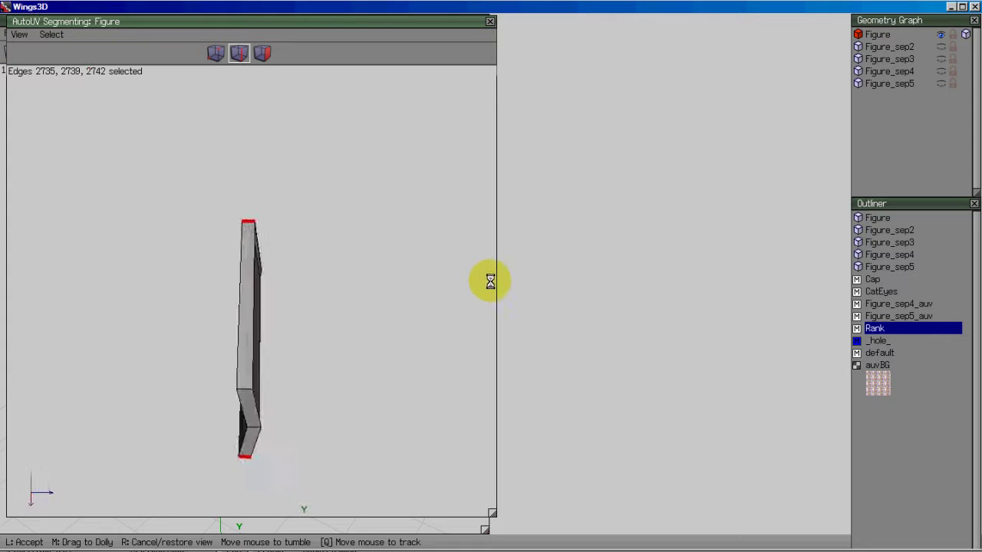
pyautogui.click(491, 281)
pyautogui.click(220, 395)
pyautogui.middleClick(370, 400)
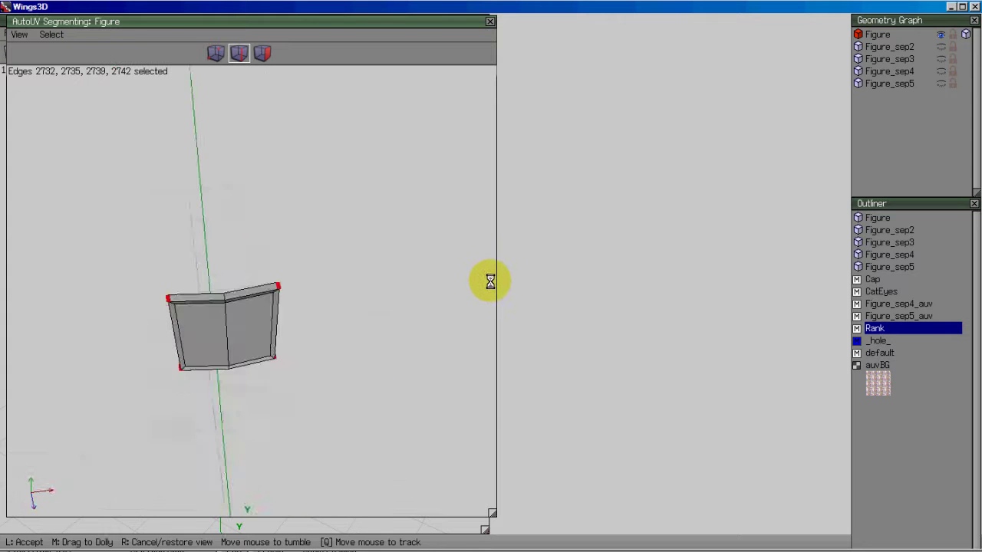
pyautogui.click(490, 281)
# Step: Mark the four corner edges for cut and continue to the badge's UV chart with Unfolding
pyautogui.rightClick(322, 229)
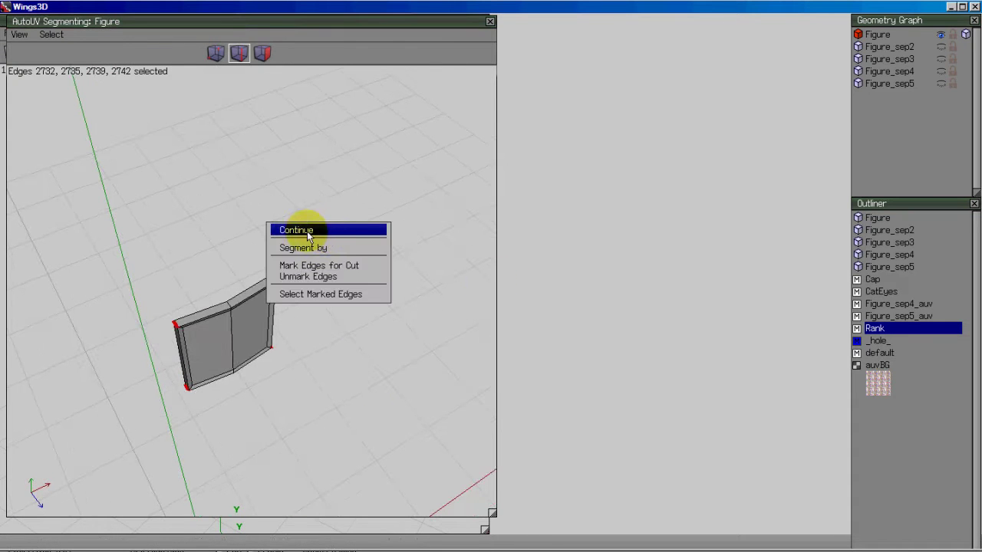
pyautogui.click(309, 231)
pyautogui.rightClick(322, 195)
pyautogui.click(318, 224)
pyautogui.rightClick(328, 198)
pyautogui.click(323, 194)
pyautogui.click(305, 193)
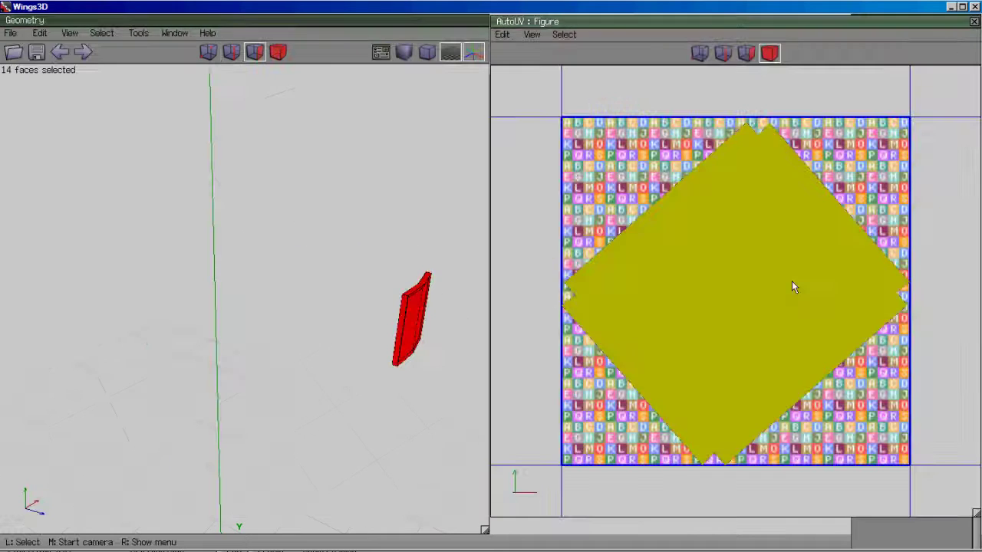
# Step: Rotate the badge chart so its sides run parallel to the texture area and view the badge from the front
pyautogui.rightClick(883, 173)
pyautogui.click(859, 182)
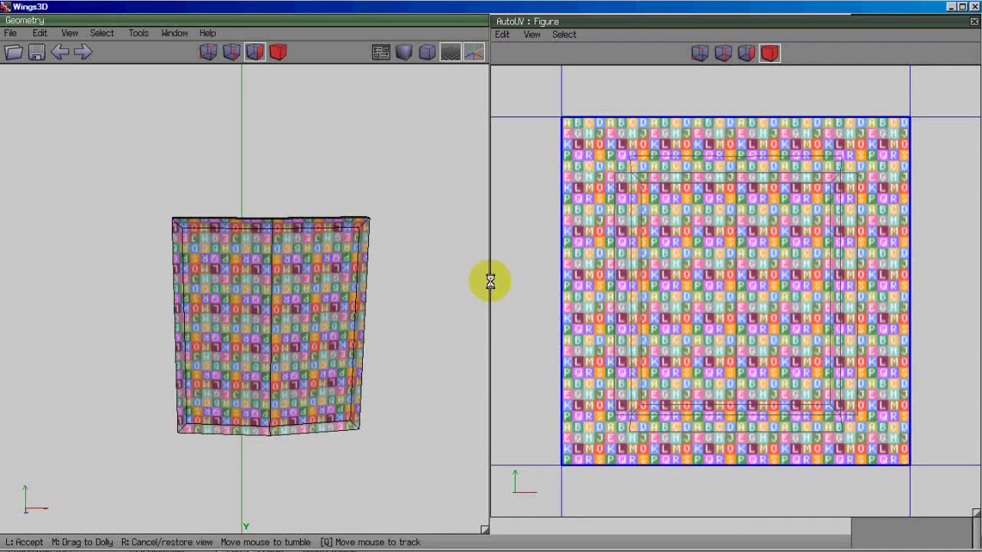
pyautogui.click(490, 282)
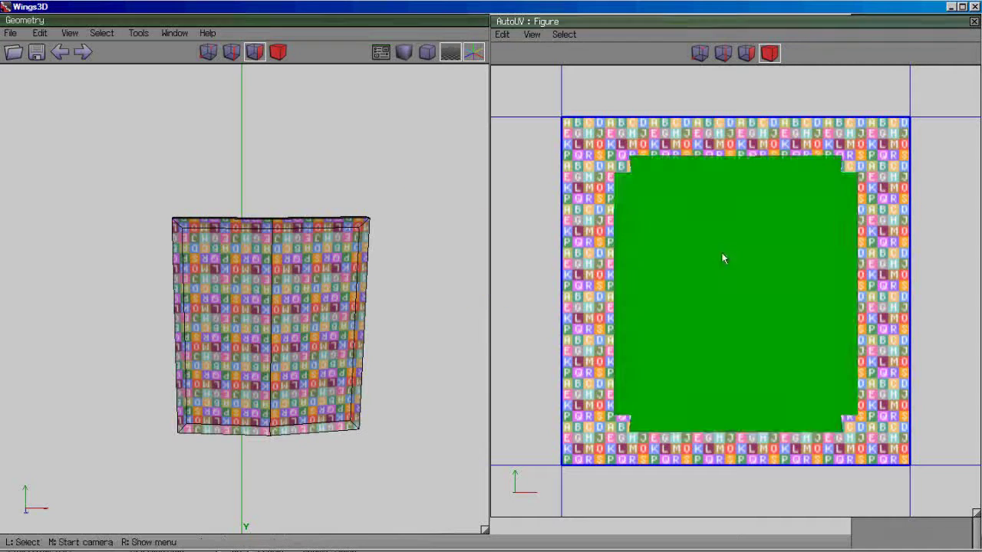
# Step: Rotate the badge's UV chart by 180 degrees and deselect it
pyautogui.click(723, 258)
pyautogui.rightClick(716, 125)
pyautogui.click(682, 151)
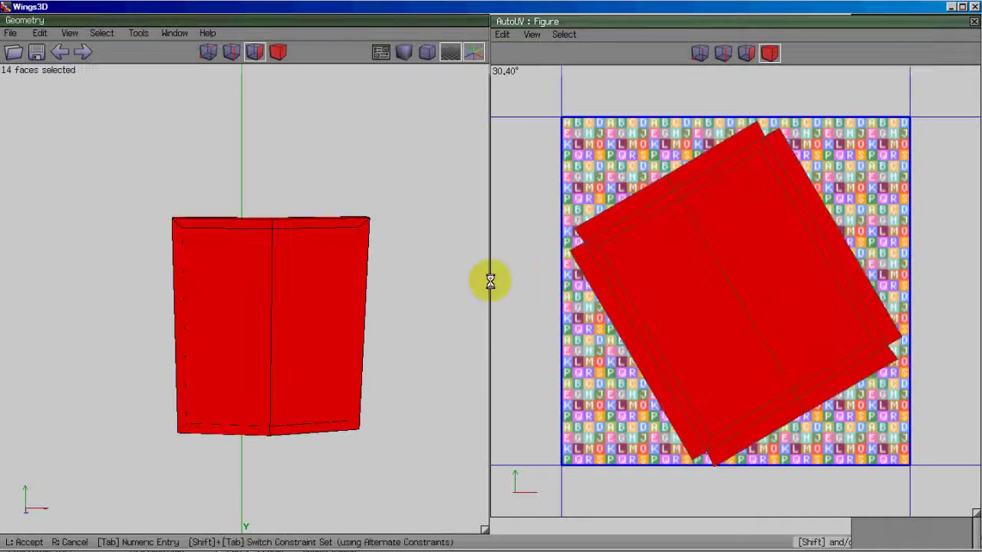
pyautogui.press('Tab')
pyautogui.write('45')
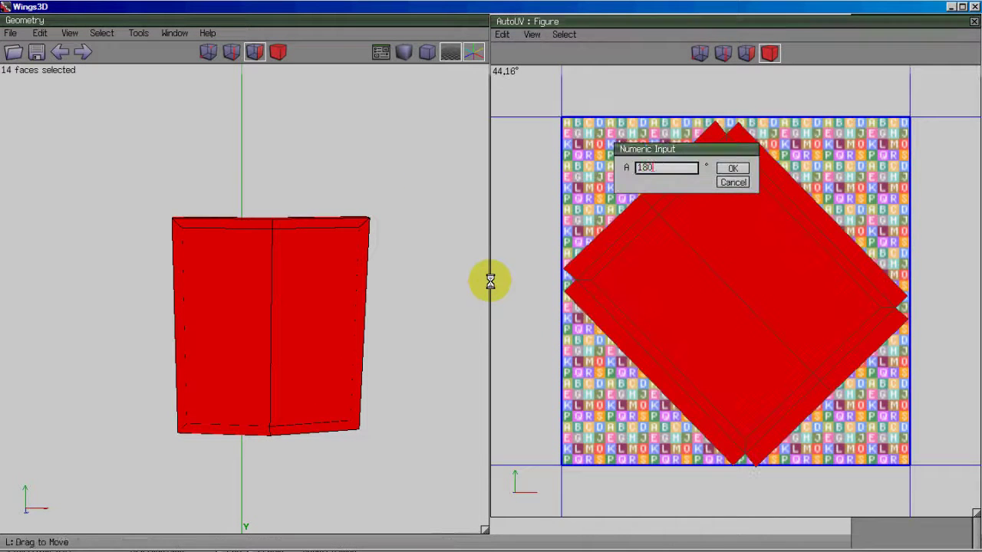
pyautogui.press('Return')
pyautogui.press('space')
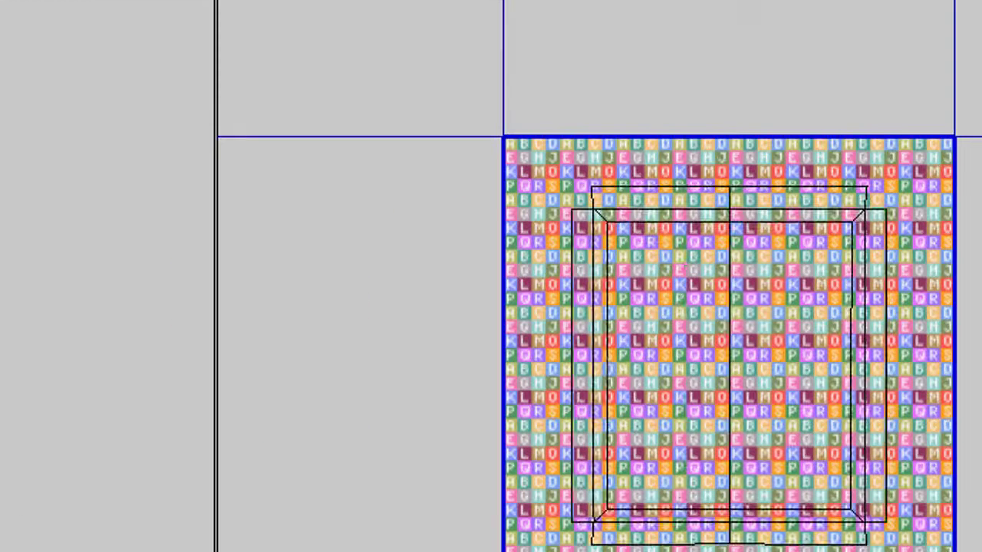
# Step: Scale the badge's UV chart uniformly within the texture area and close its UV editor
pyautogui.click(770, 53)
pyautogui.click(819, 244)
pyautogui.rightClick(920, 45)
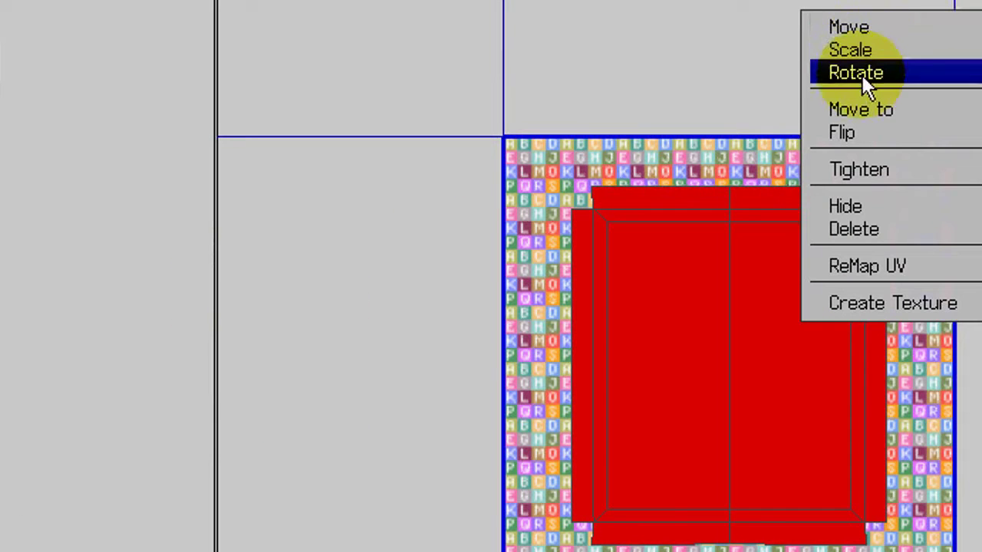
pyautogui.click(863, 50)
pyautogui.click(843, 46)
pyautogui.click(217, 340)
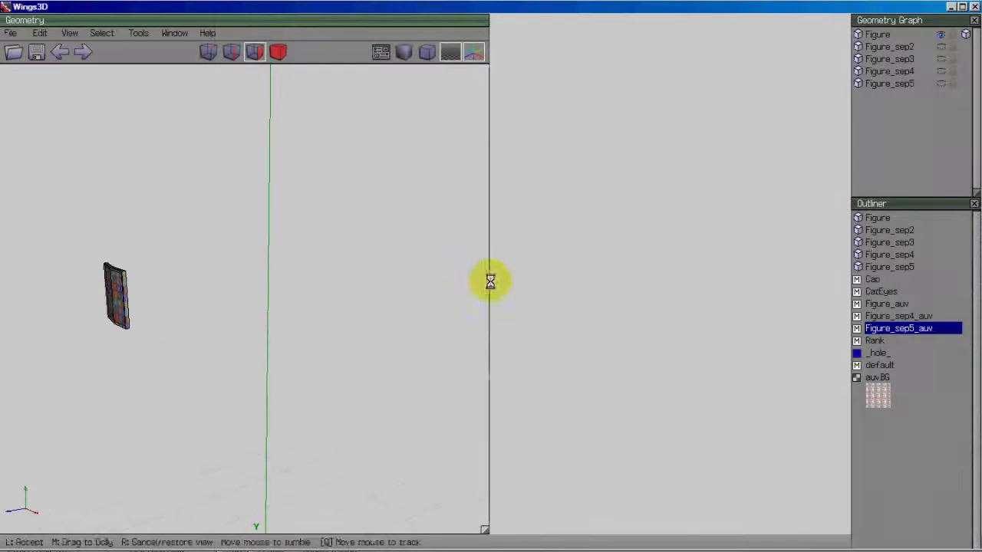
# Step: Show Figure_sep2 in place of the badge and align the view to its front face
pyautogui.click(941, 47)
pyautogui.middleClick(208, 274)
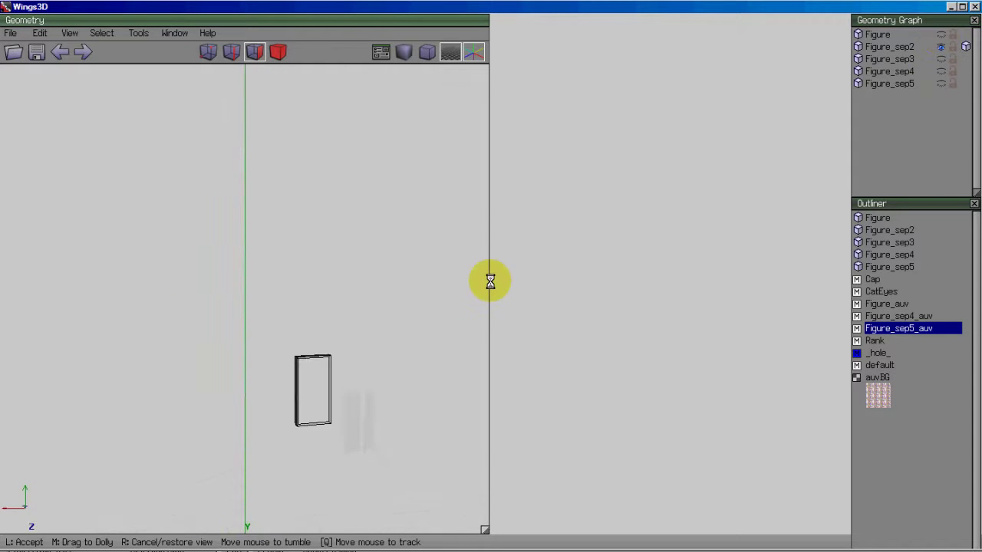
pyautogui.click(491, 283)
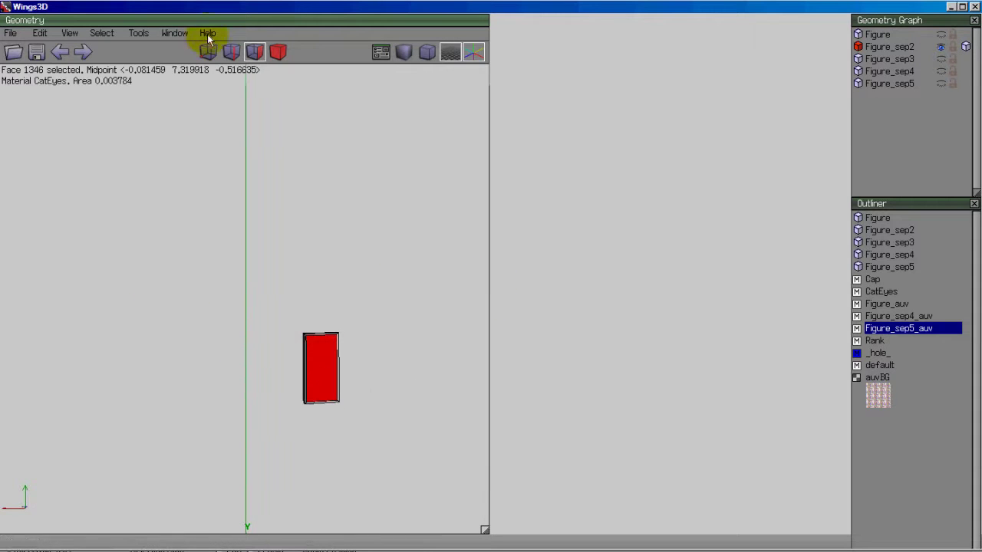
pyautogui.middleClick(360, 235)
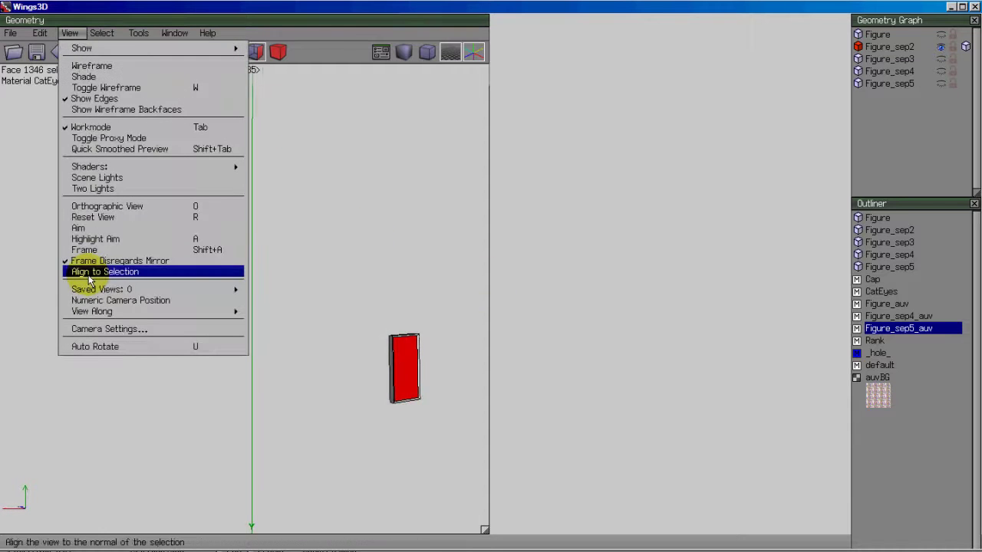
pyautogui.click(88, 273)
pyautogui.middleClick(381, 269)
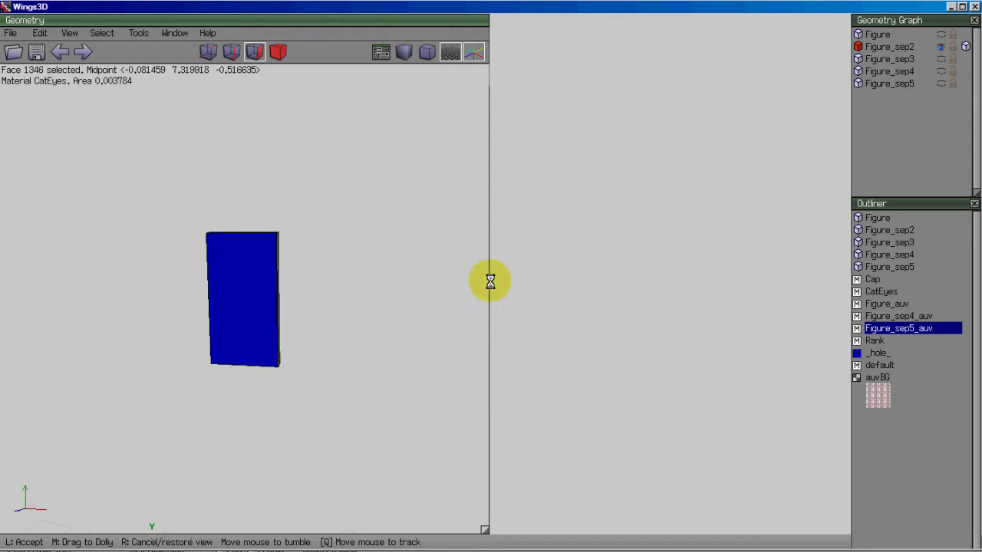
# Step: Select the _hole_ face on the back of Figure_sep2 and invert the selection to its remaining faces
pyautogui.click(479, 281)
pyautogui.click(263, 285)
pyautogui.middleClick(324, 294)
pyautogui.click(487, 280)
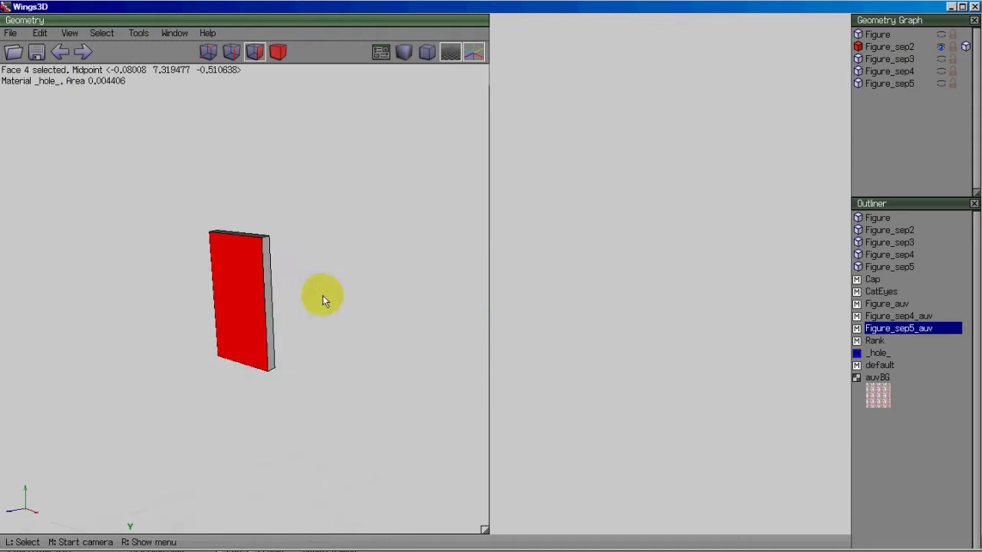
pyautogui.hotkey('ctrl', 'shift', 'i')
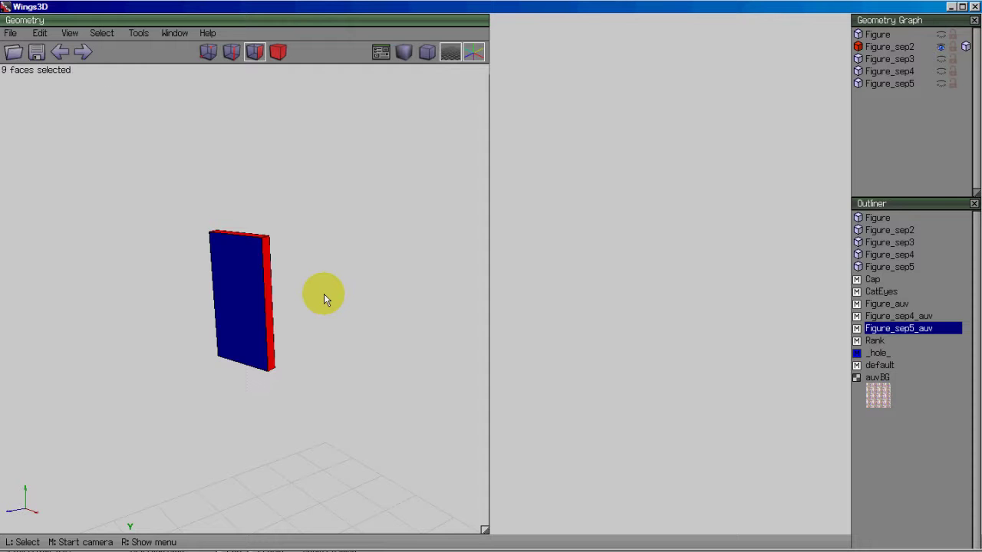
# Step: Start UV mapping of Figure_sep2's selected faces and align the segmenting view to the part
pyautogui.rightClick(374, 218)
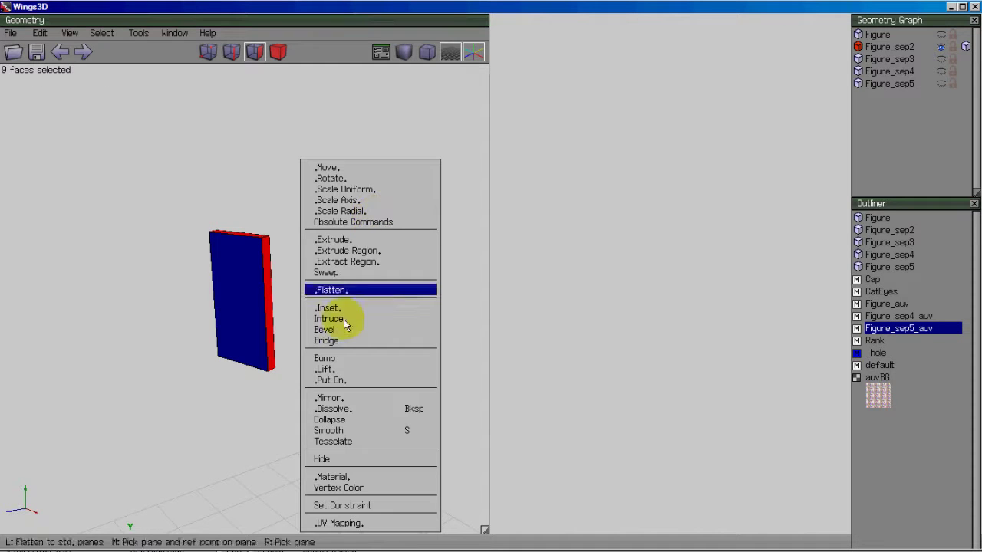
pyautogui.click(337, 523)
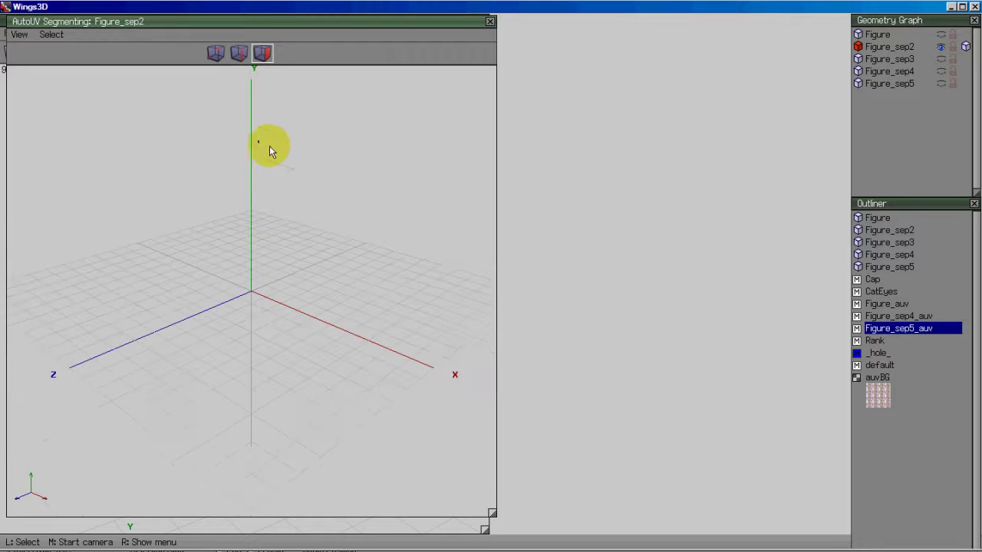
pyautogui.click(259, 142)
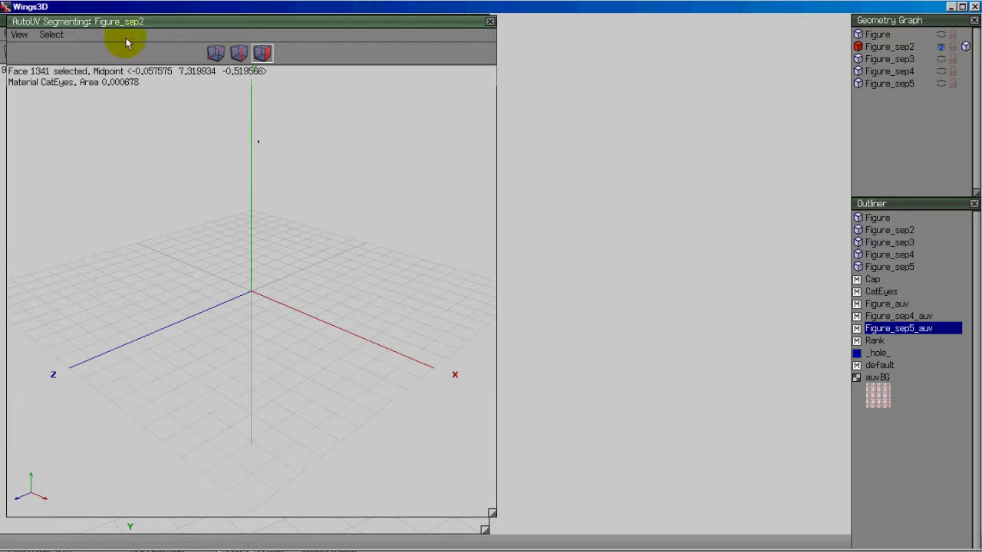
pyautogui.click(18, 35)
pyautogui.click(41, 271)
pyautogui.middleClick(223, 264)
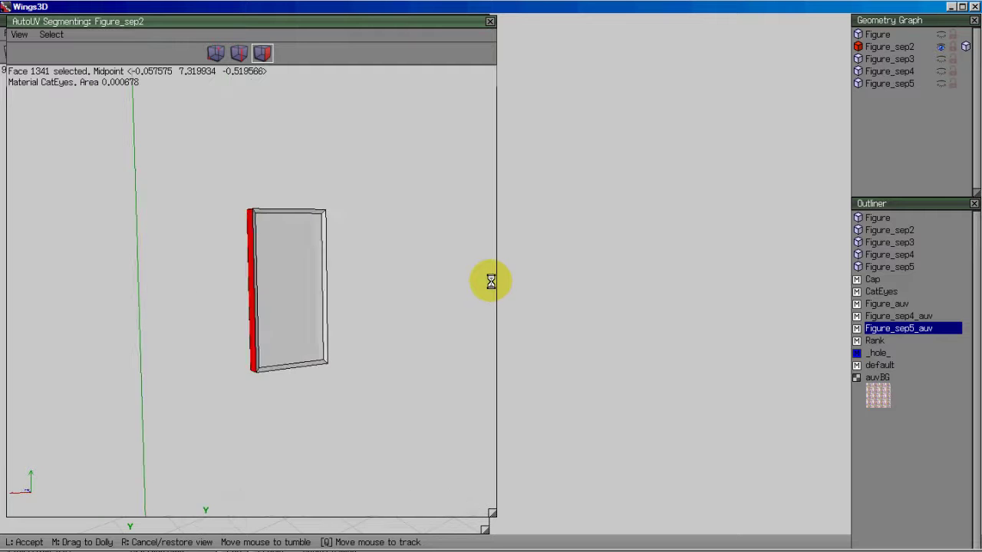
pyautogui.click(491, 281)
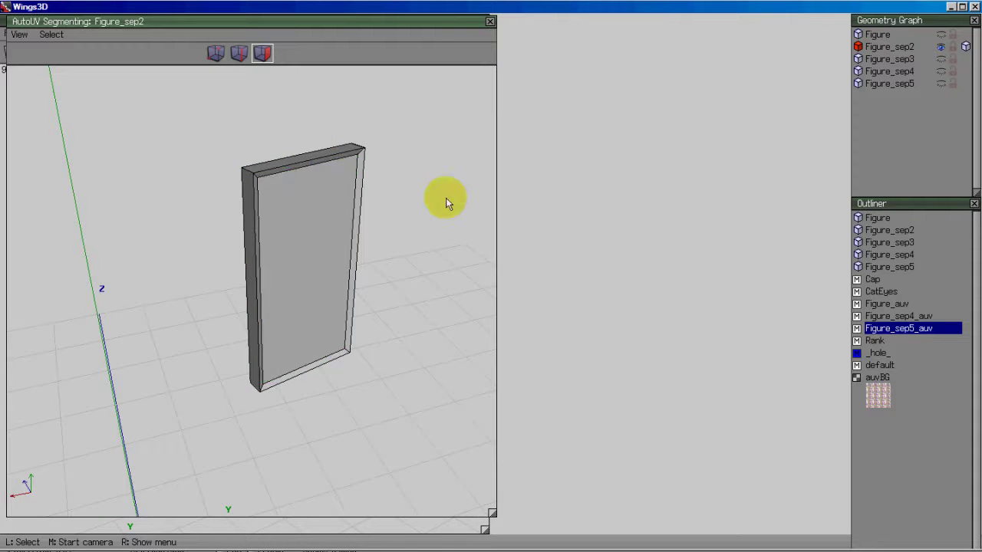
# Step: Inspect Figure_sep2 from the side and continue to its UV chart with Unfolding
pyautogui.middleClick(478, 281)
pyautogui.click(491, 281)
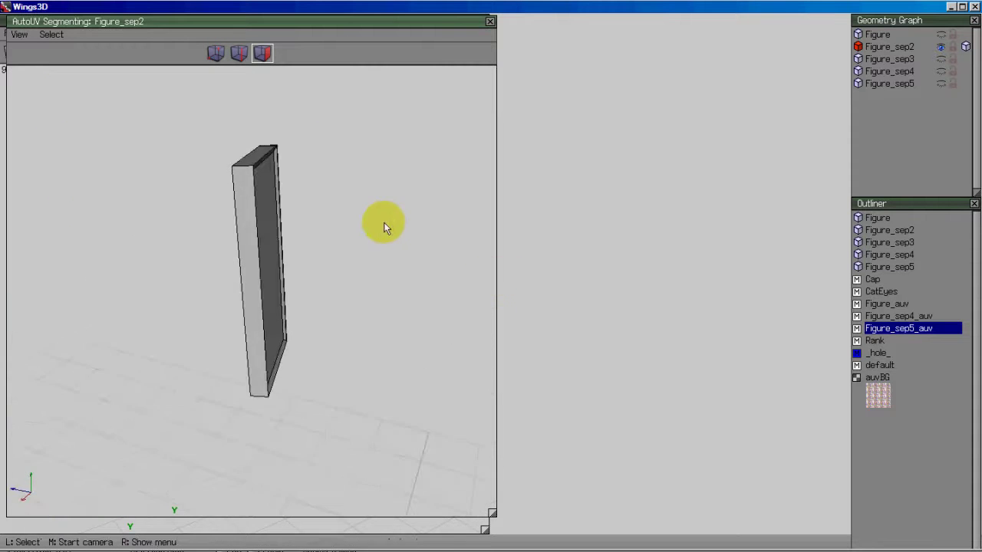
pyautogui.middleClick(384, 222)
pyautogui.click(394, 237)
pyautogui.rightClick(396, 218)
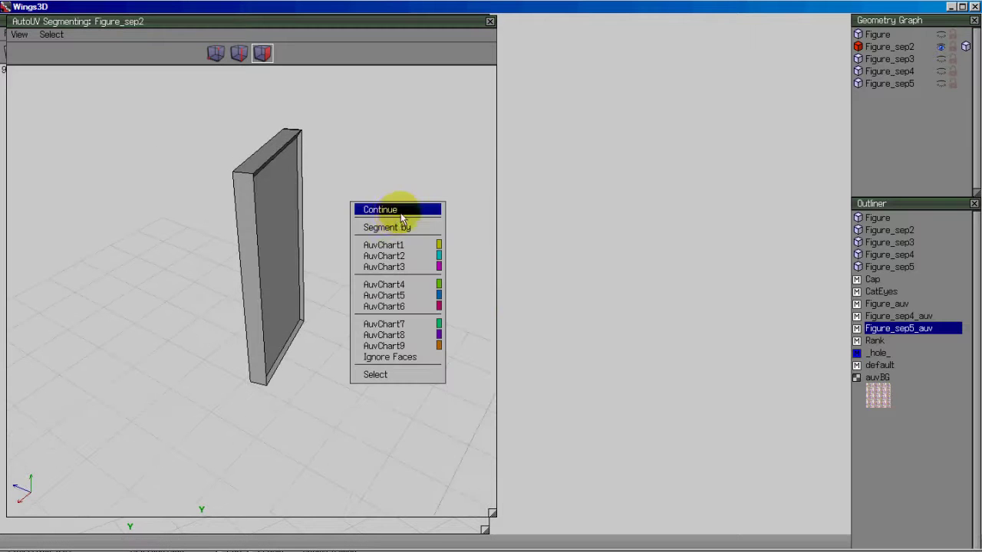
pyautogui.click(388, 210)
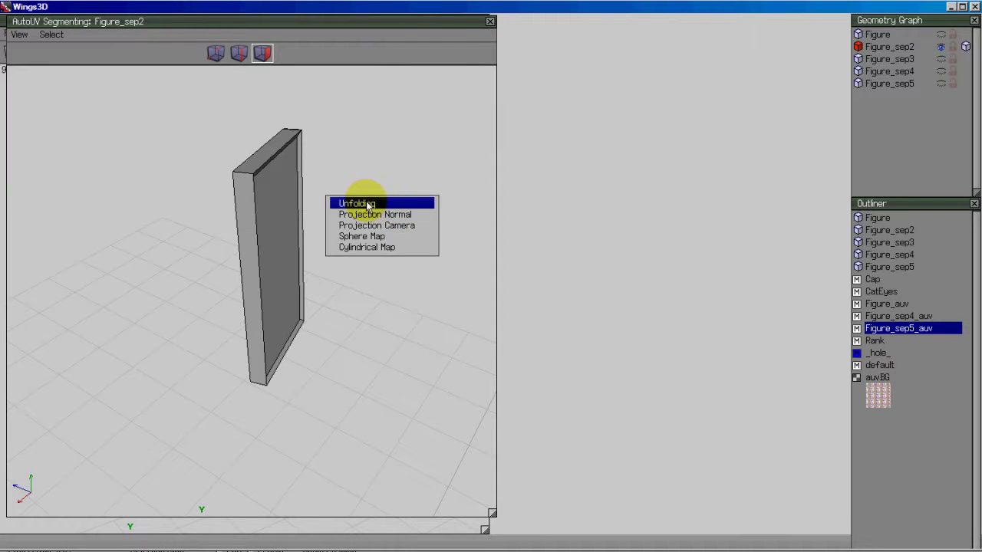
pyautogui.click(364, 202)
pyautogui.click(839, 256)
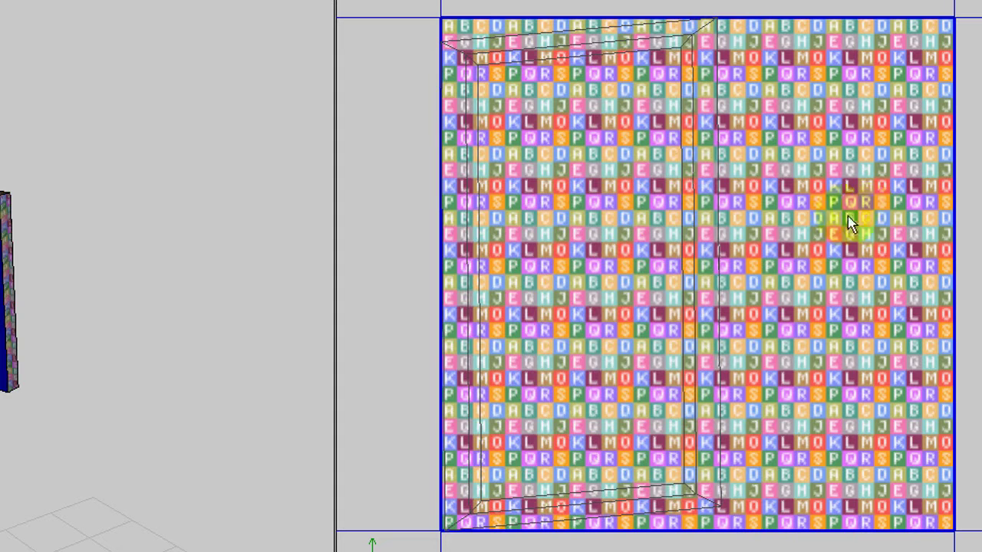
pyautogui.click(617, 227)
pyautogui.click(835, 221)
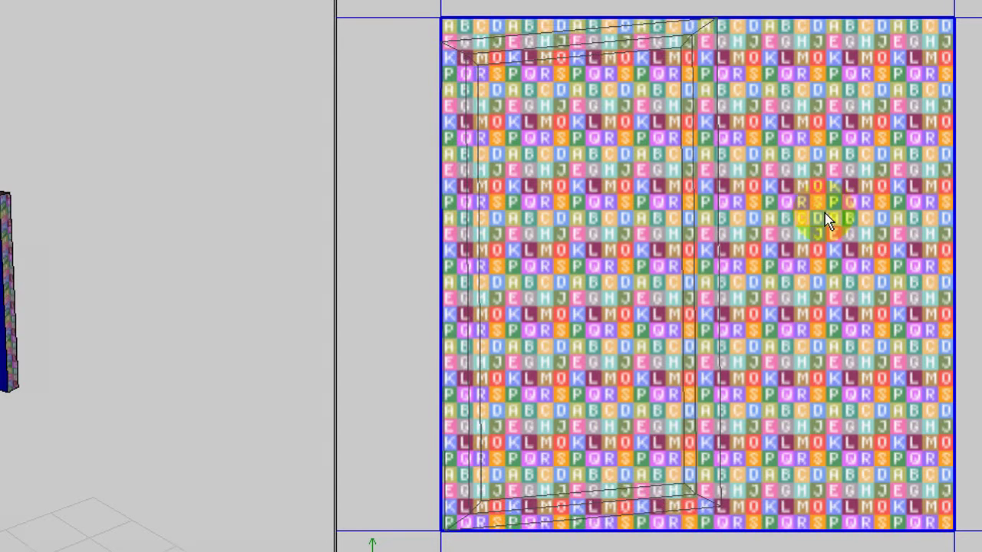
pyautogui.click(696, 481)
pyautogui.click(771, 406)
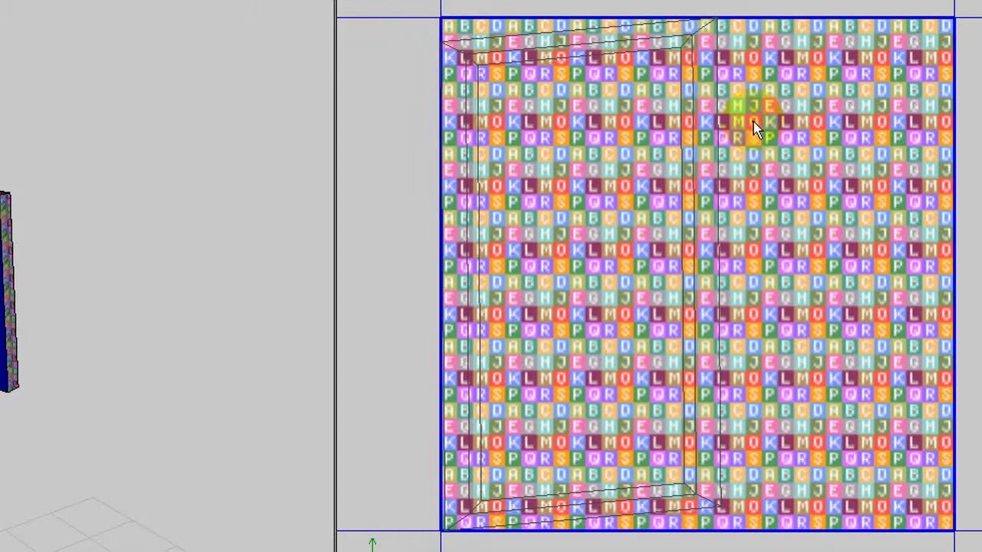
pyautogui.click(709, 61)
pyautogui.click(767, 21)
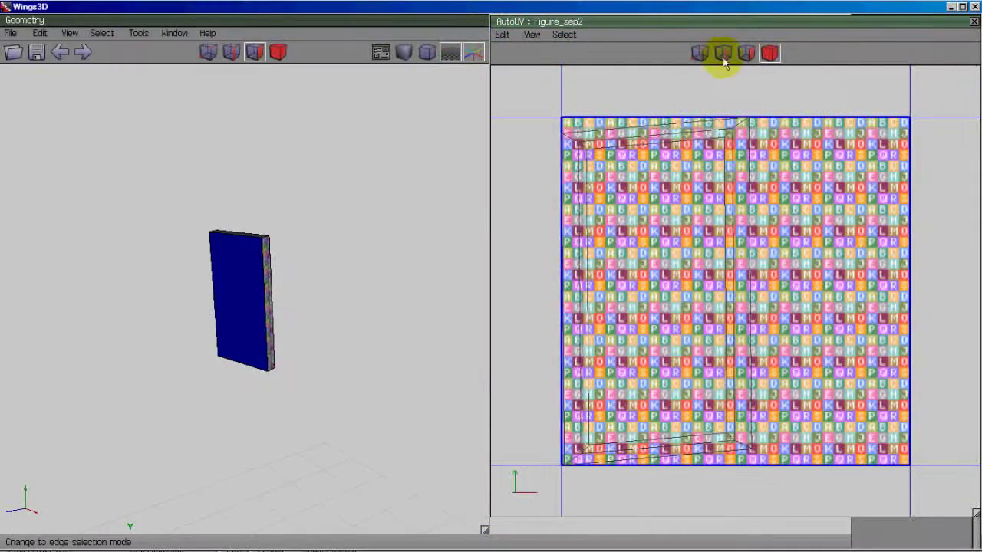
# Step: Select the four diagonal corner edges in Figure_sep2's UV chart and cut them
pyautogui.click(723, 55)
pyautogui.click(661, 129)
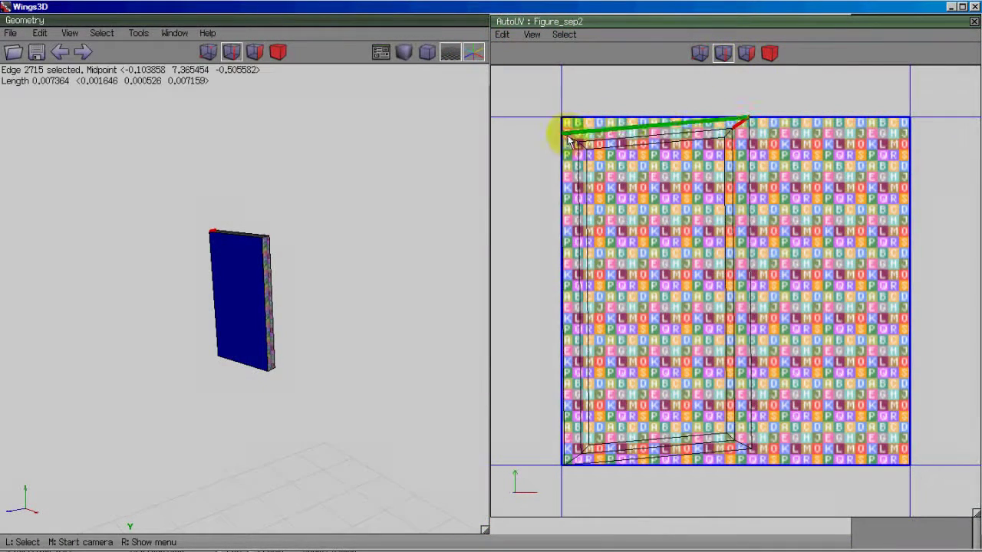
pyautogui.click(575, 466)
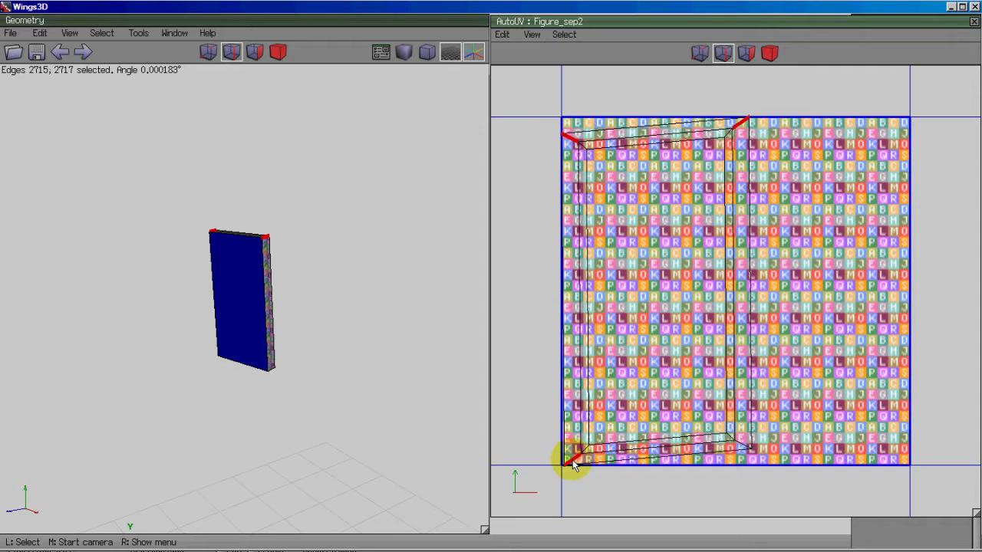
pyautogui.click(754, 457)
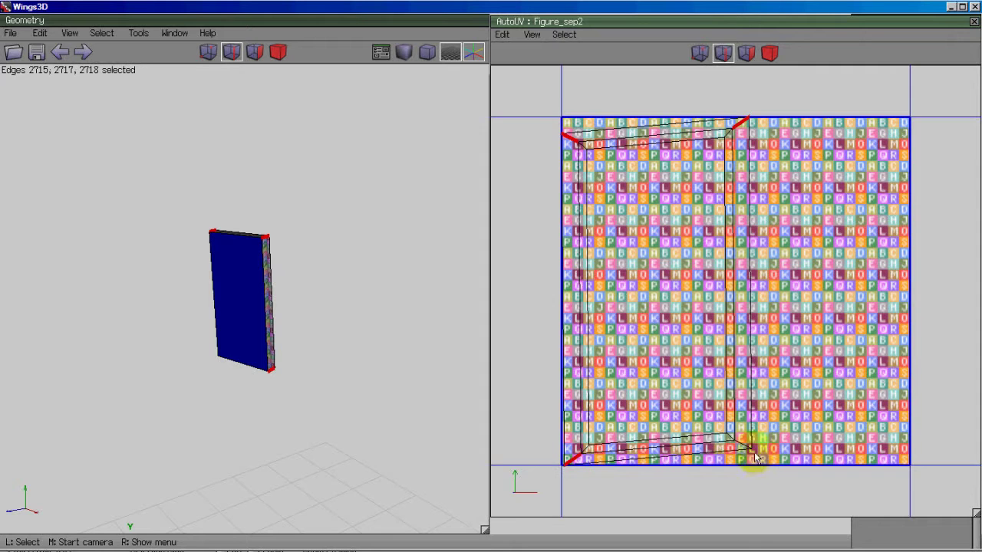
pyautogui.rightClick(811, 238)
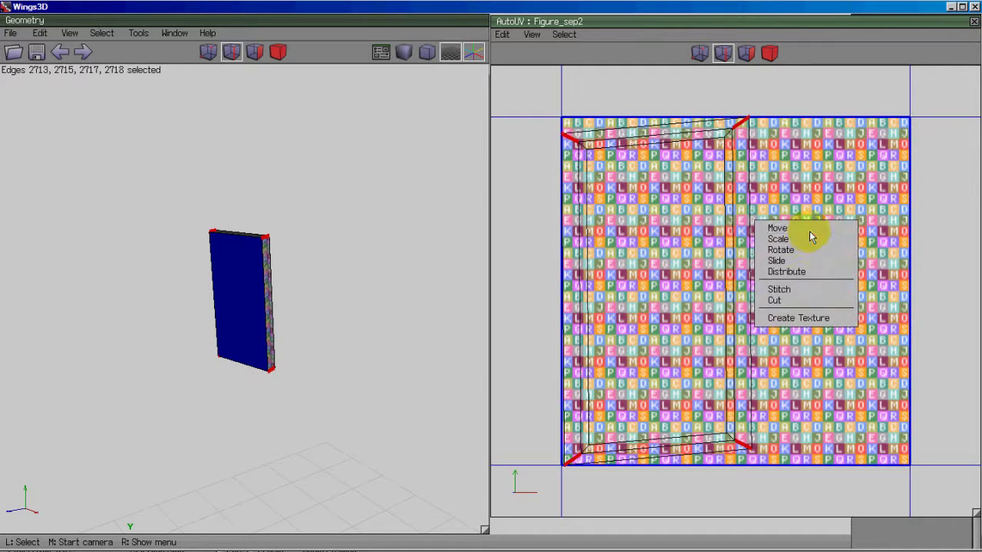
pyautogui.click(780, 300)
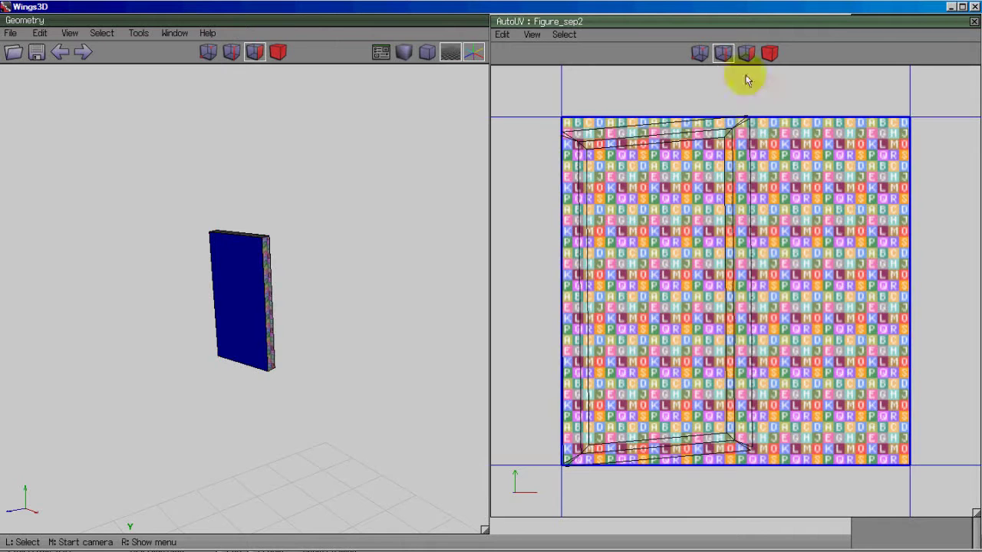
# Step: Remap the cut Figure_sep2 chart with Unfold and rotate it until its sides run parallel to the texture area
pyautogui.click(770, 52)
pyautogui.click(695, 192)
pyautogui.rightClick(774, 186)
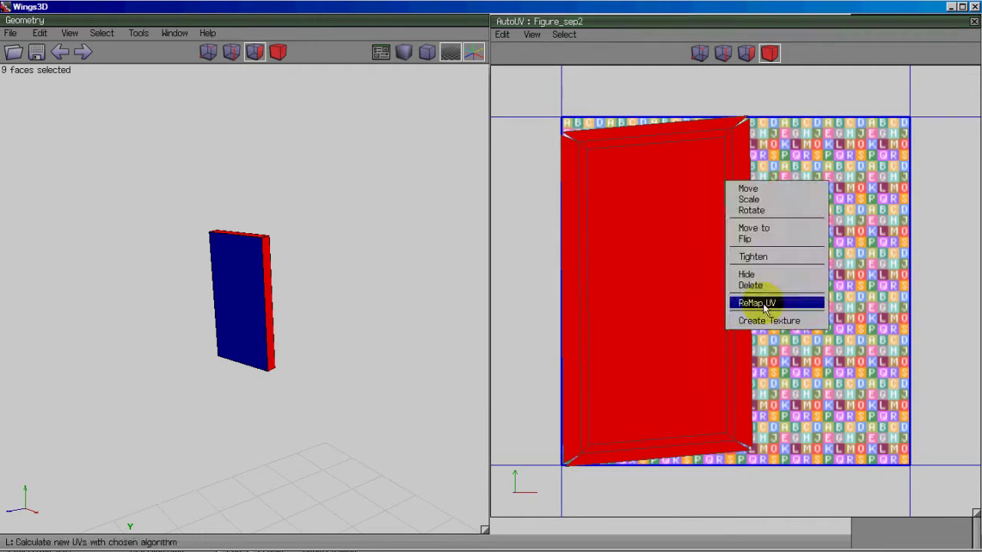
pyautogui.click(741, 304)
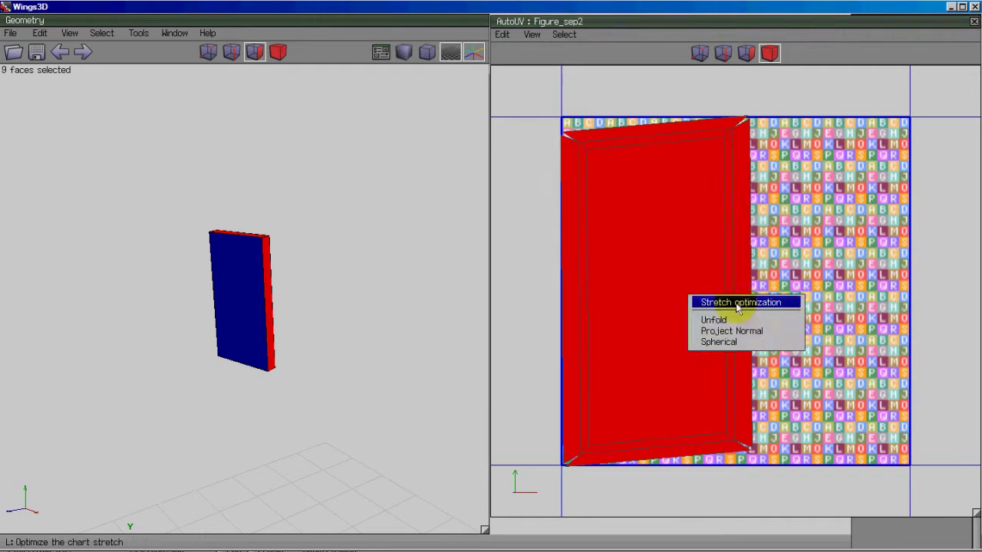
pyautogui.click(728, 319)
pyautogui.rightClick(804, 268)
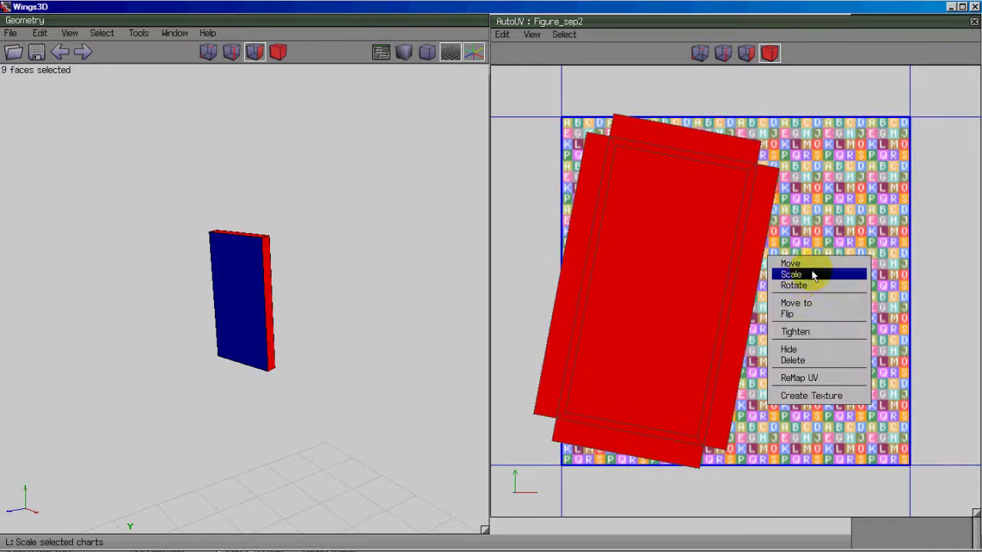
pyautogui.click(798, 285)
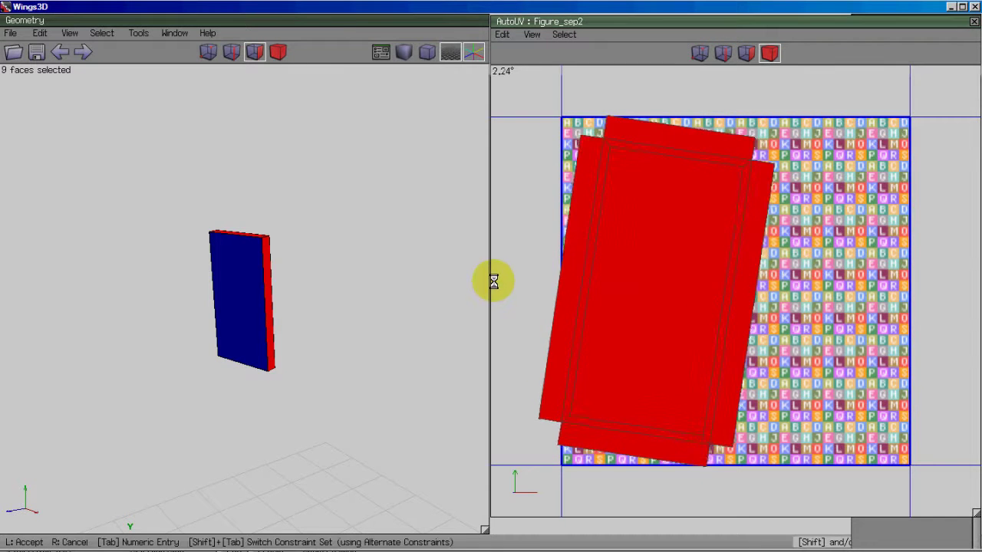
# Step: Scale the Figure_sep2 chart down uniformly to a small rectangle and close its UV editor
pyautogui.rightClick(784, 240)
pyautogui.click(809, 254)
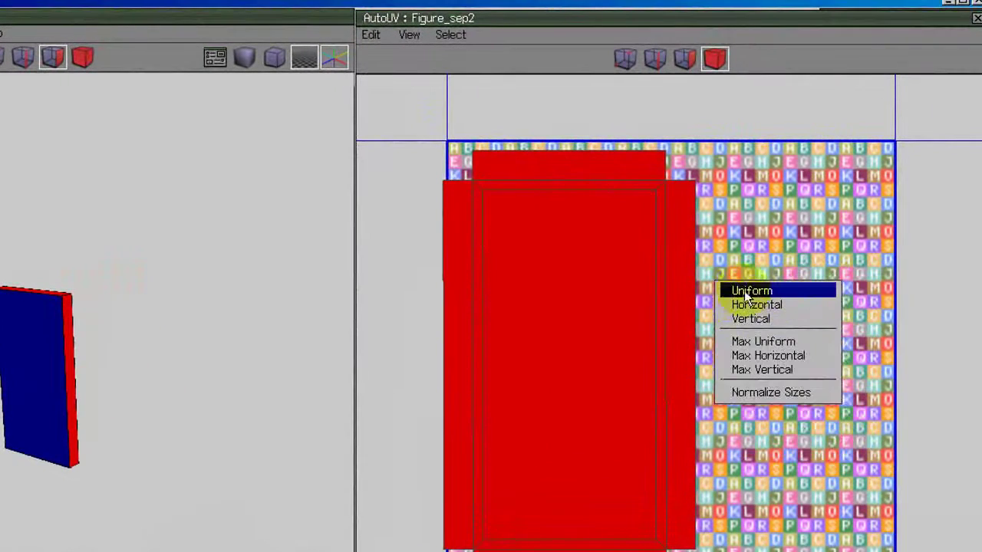
pyautogui.click(750, 291)
pyautogui.click(353, 350)
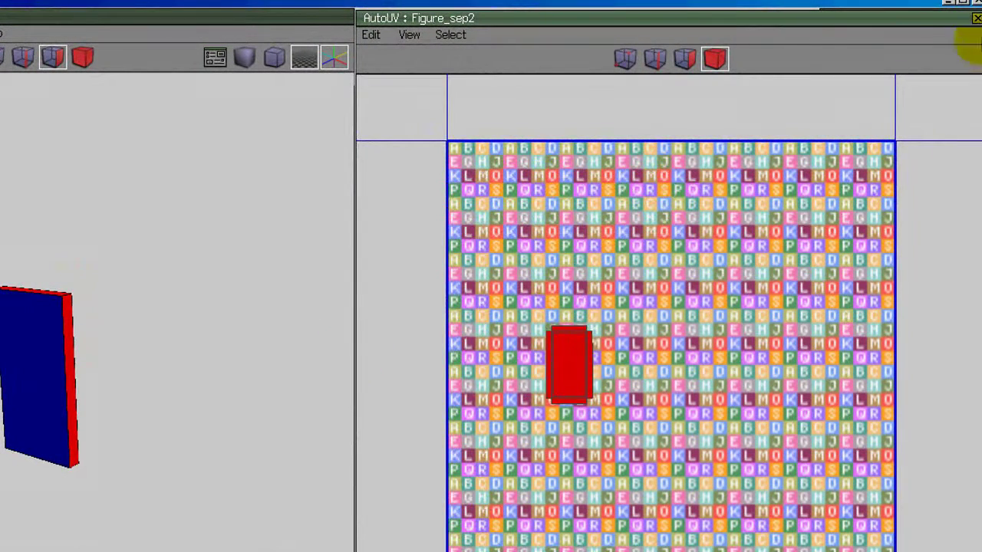
pyautogui.click(976, 17)
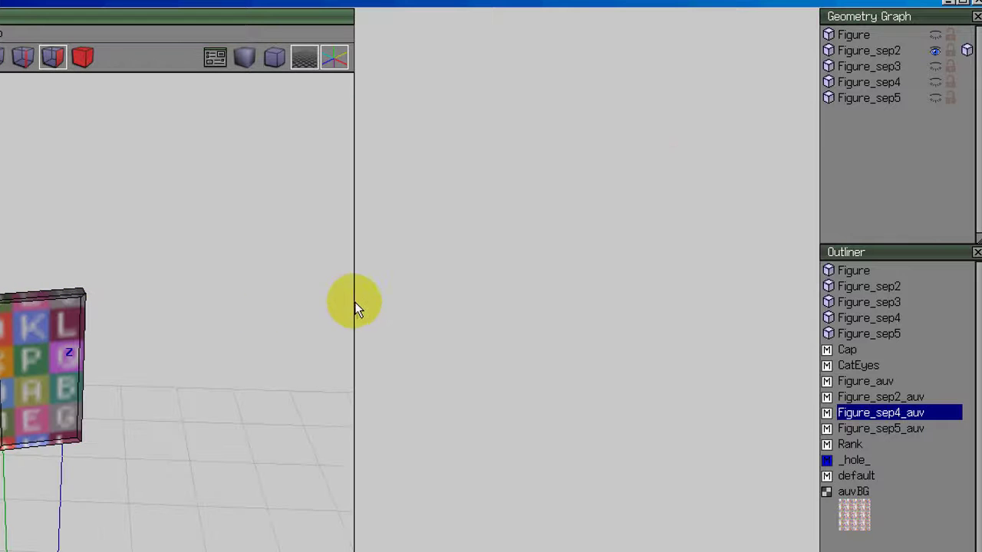
# Step: Show the hidden Figure_sep3 object and delete it from the scene
pyautogui.click(936, 38)
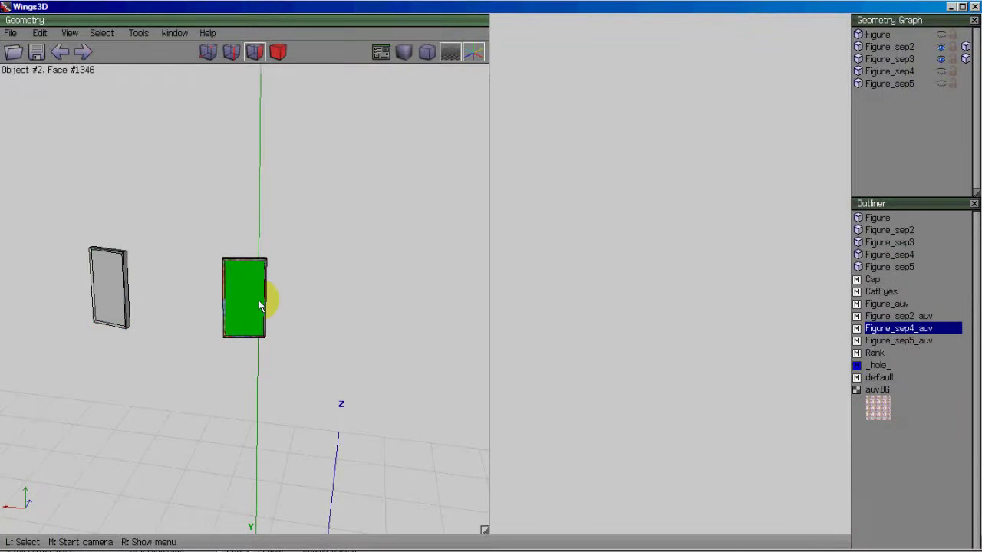
pyautogui.middleClick(385, 392)
pyautogui.click(488, 280)
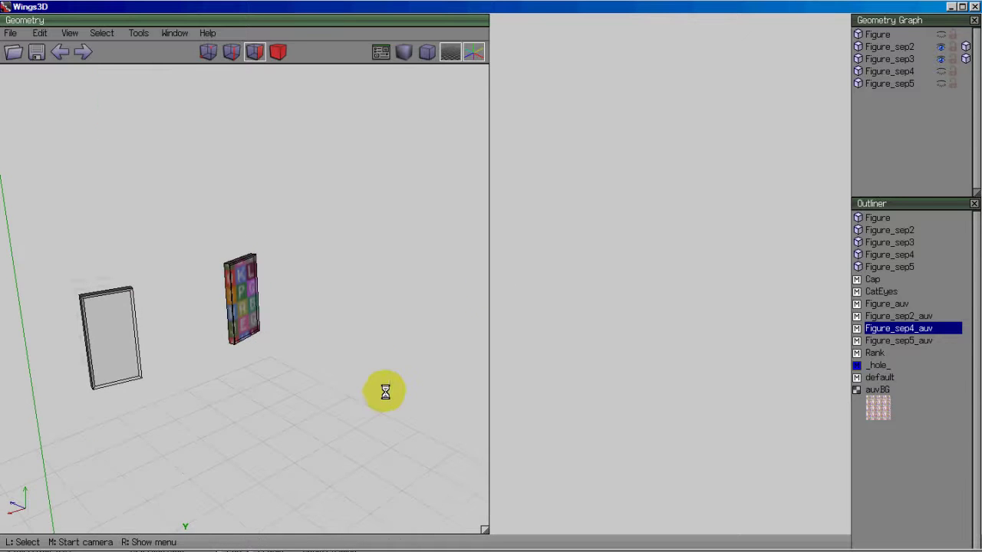
pyautogui.click(278, 51)
pyautogui.click(120, 307)
pyautogui.press('Delete')
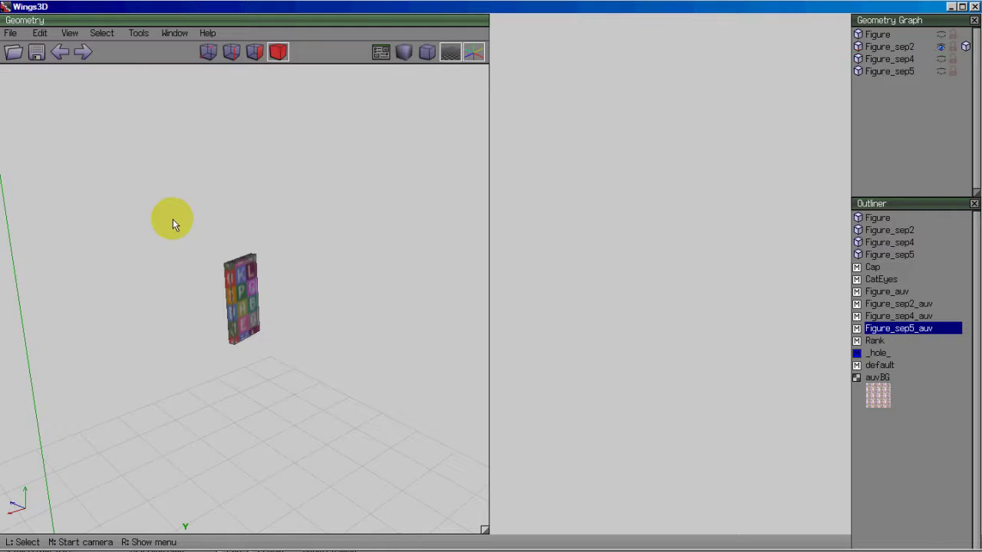
# Step: Select the back face of Figure_sep2, the one with the _hole_ material
pyautogui.middleClick(173, 219)
pyautogui.click(487, 281)
pyautogui.middleClick(420, 287)
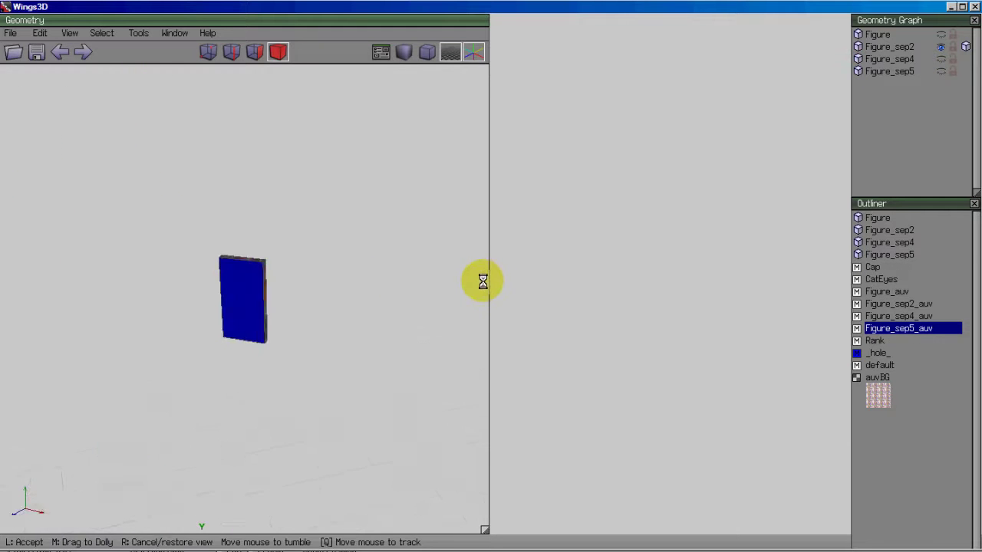
pyautogui.click(487, 280)
pyautogui.click(258, 56)
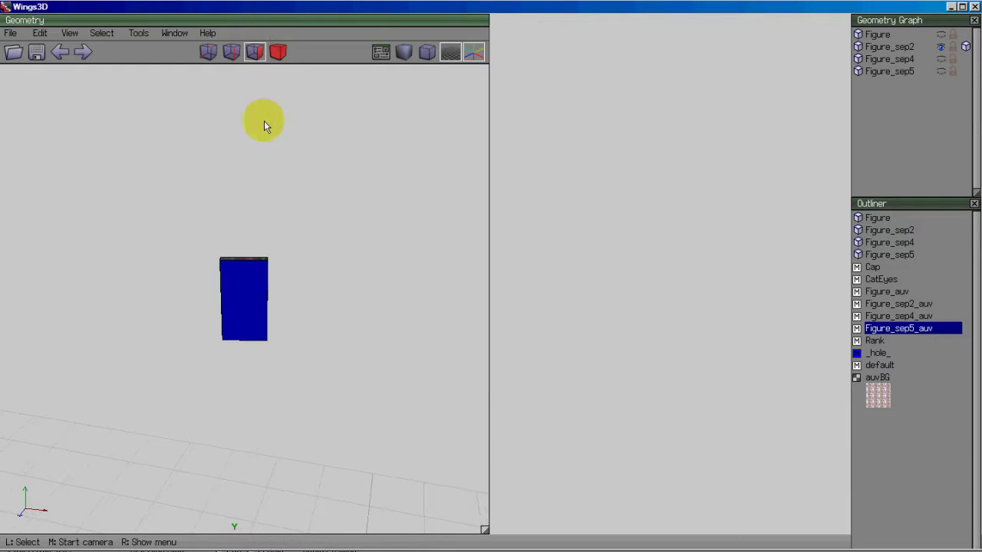
pyautogui.click(257, 302)
pyautogui.middleClick(314, 311)
pyautogui.click(492, 280)
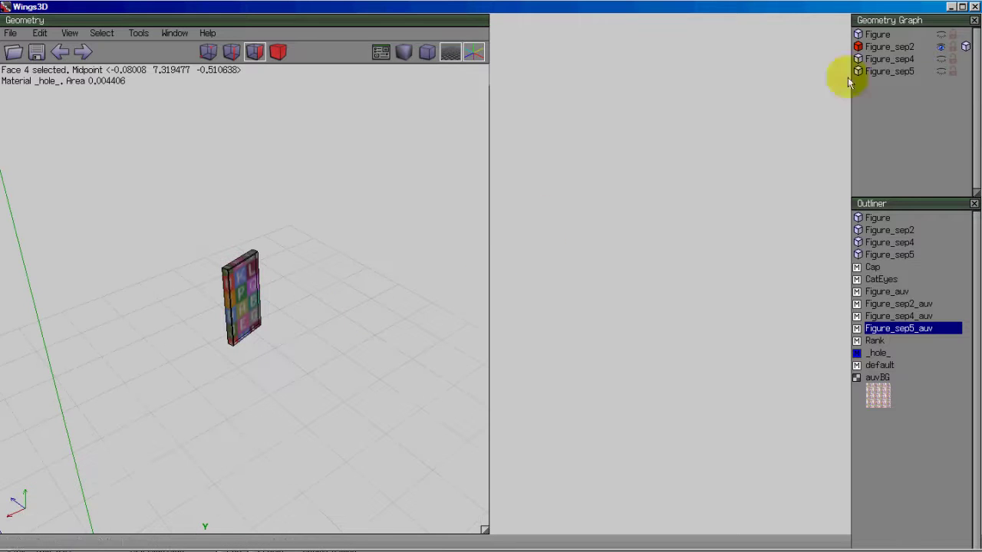
# Step: Make the hidden Figure, Figure_sep4 and Figure_sep5 objects visible around Figure_sep2
pyautogui.click(941, 59)
pyautogui.click(940, 71)
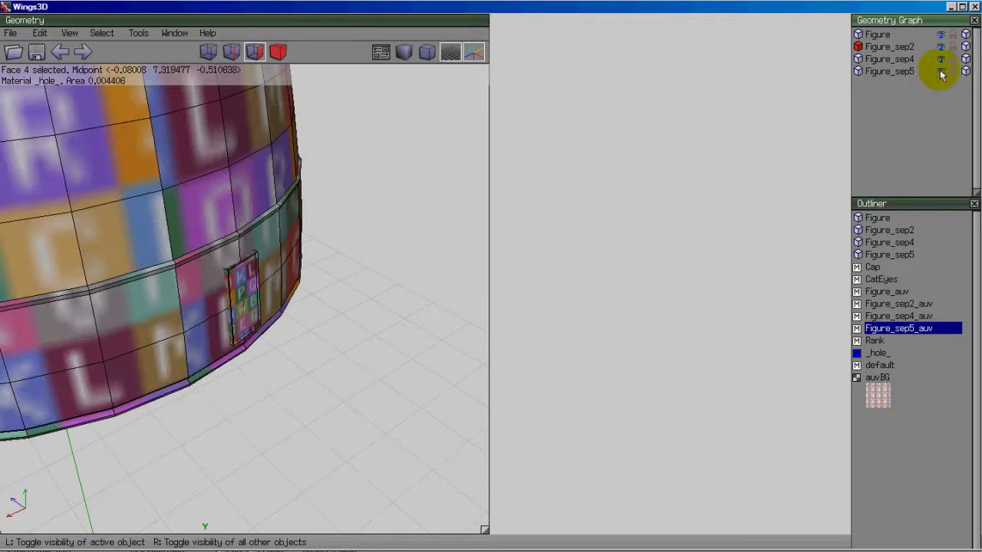
pyautogui.middleClick(377, 286)
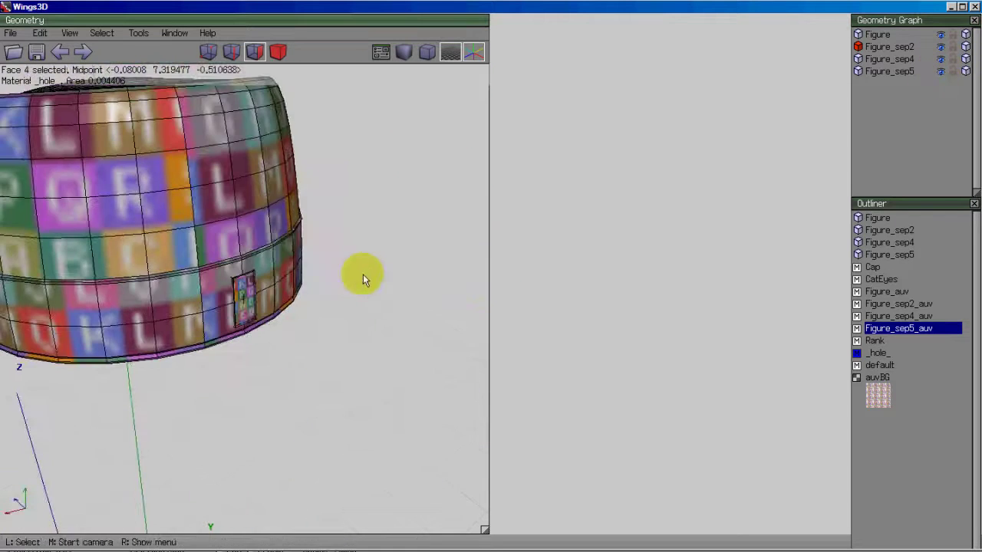
# Step: Use Put On to place a clone of Figure_sep2 at a vertex on the cap's lower band, two columns from the original
pyautogui.rightClick(342, 178)
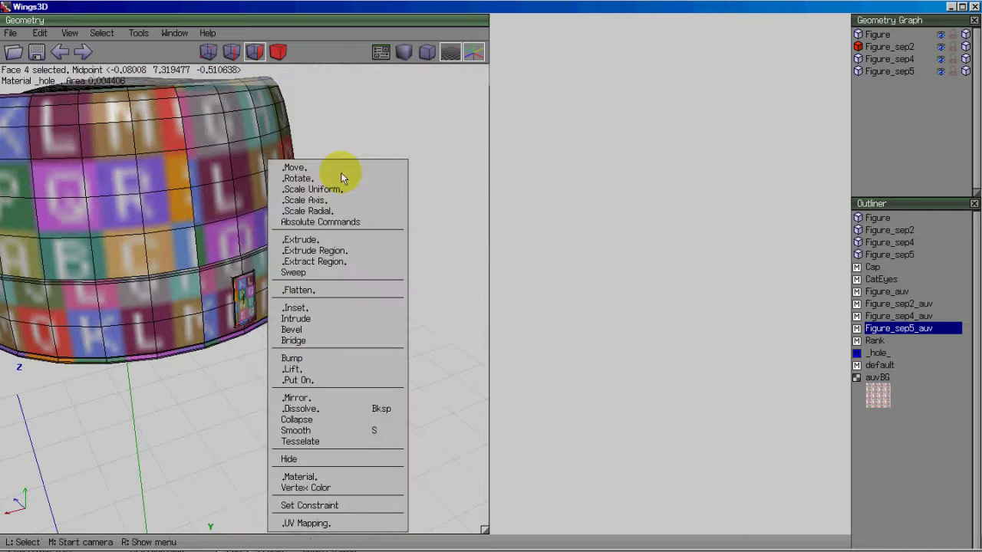
pyautogui.click(300, 380)
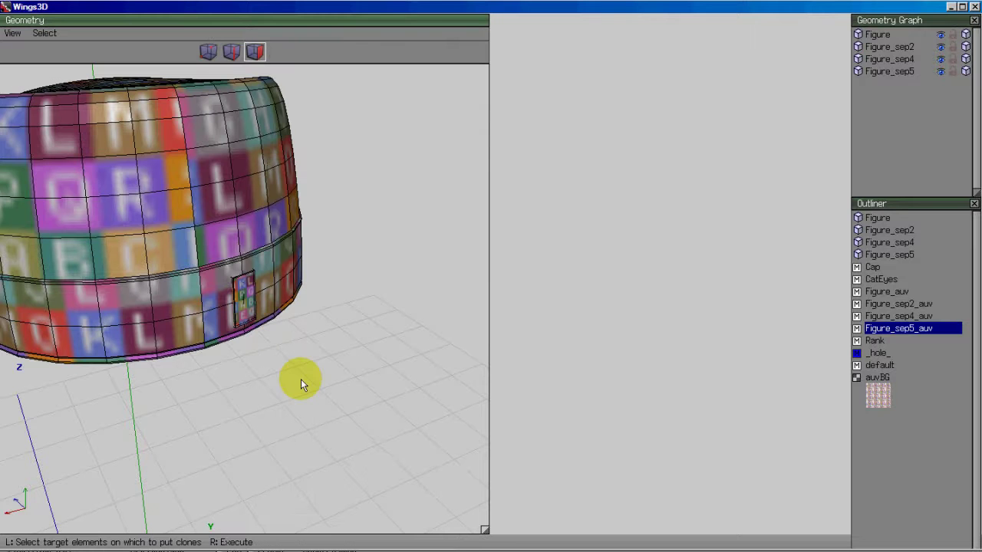
pyautogui.click(206, 52)
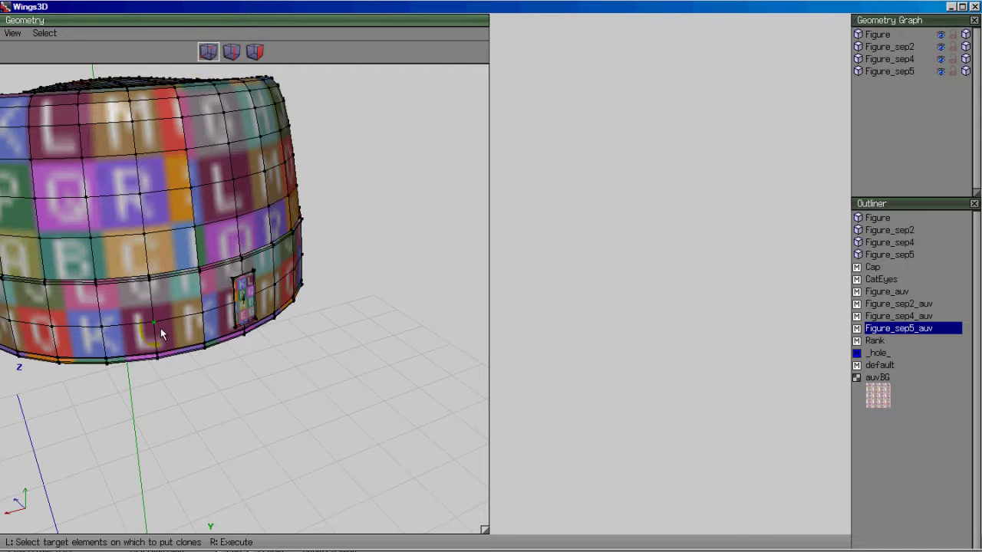
pyautogui.click(161, 328)
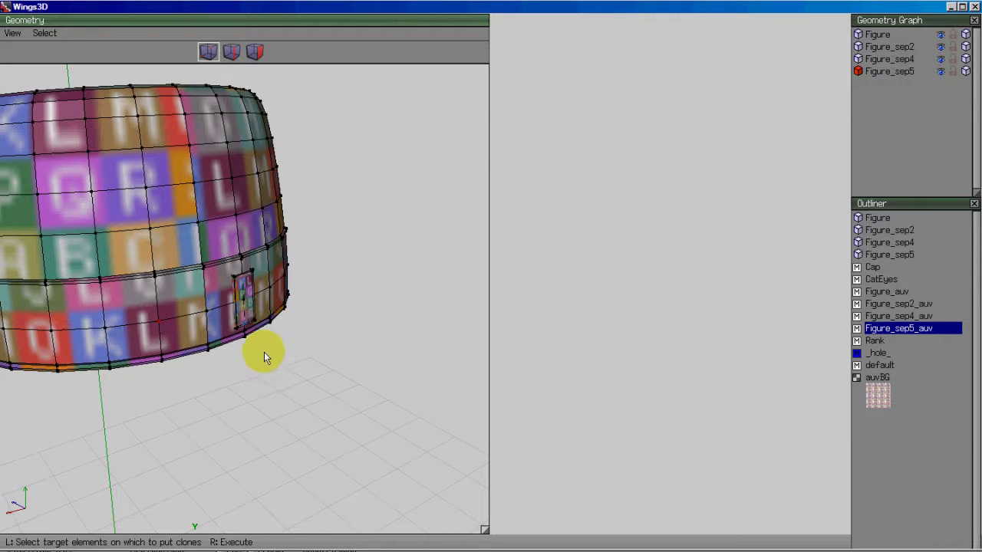
pyautogui.rightClick(303, 387)
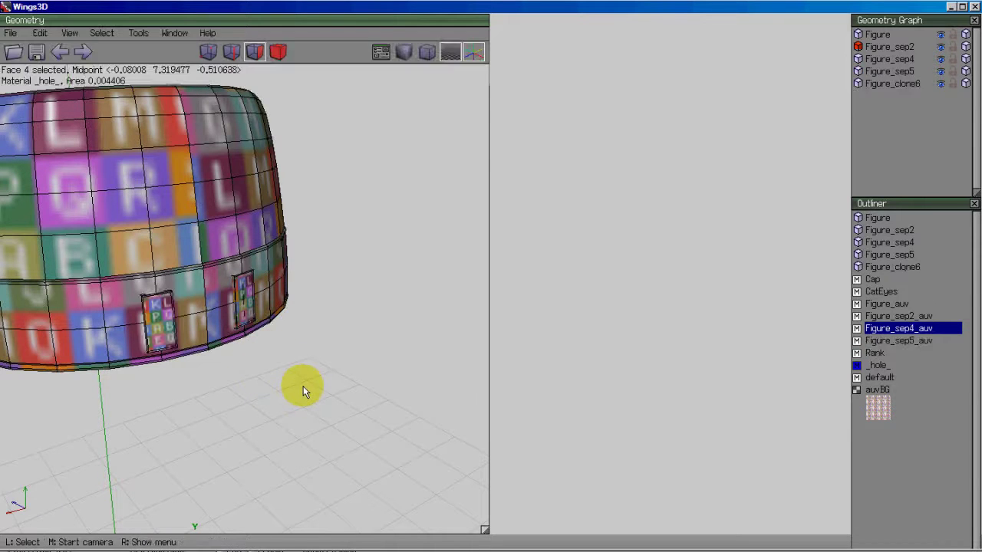
# Step: Examine how the original and cloned rectangles sit on the cap's band from several sides
pyautogui.middleClick(303, 387)
pyautogui.scroll(5, 490, 282)
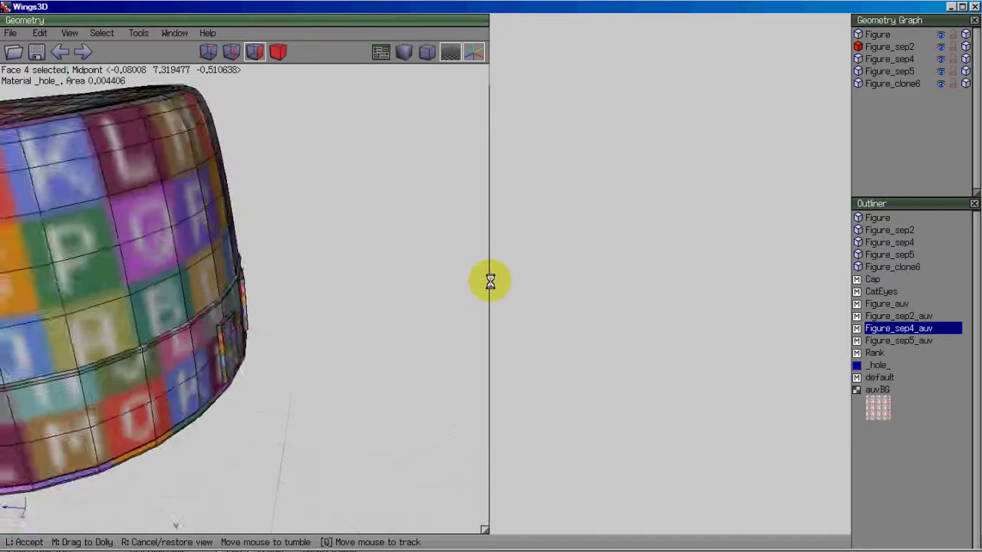
pyautogui.click(490, 282)
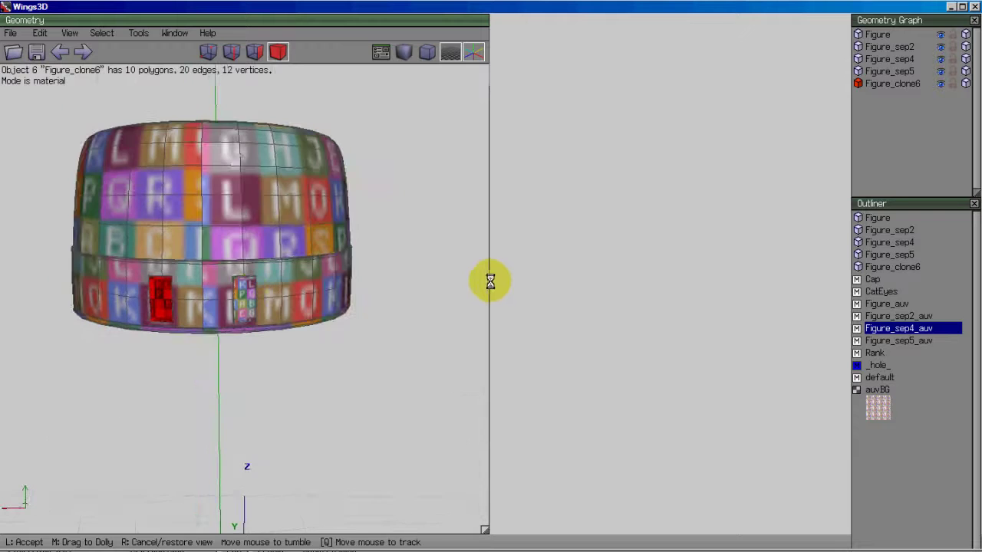
pyautogui.click(486, 279)
pyautogui.middleClick(423, 373)
pyautogui.click(484, 281)
pyautogui.press('space')
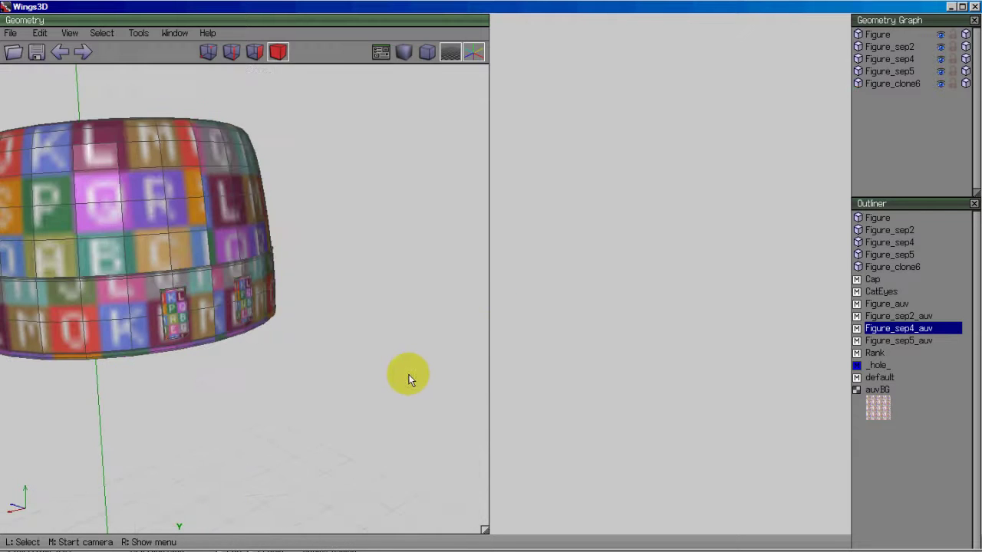
pyautogui.middleClick(408, 374)
pyautogui.click(488, 281)
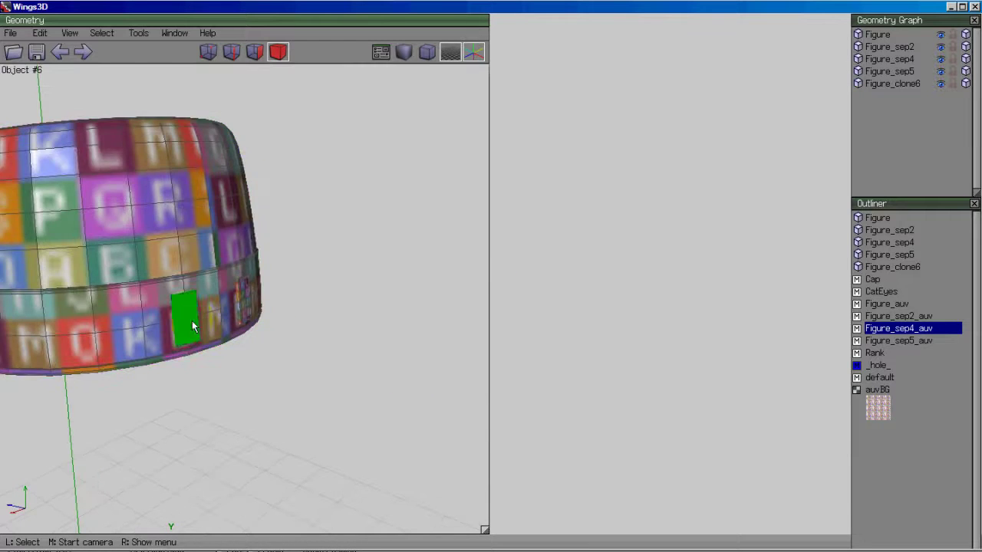
# Step: Select all five cap objects, including Figure_clone6, and combine them into one object
pyautogui.click(187, 320)
pyautogui.click(246, 300)
pyautogui.middleClick(340, 373)
pyautogui.click(490, 280)
pyautogui.click(184, 320)
pyautogui.middleClick(184, 320)
pyautogui.click(489, 280)
pyautogui.click(284, 420)
pyautogui.click(211, 347)
pyautogui.rightClick(351, 198)
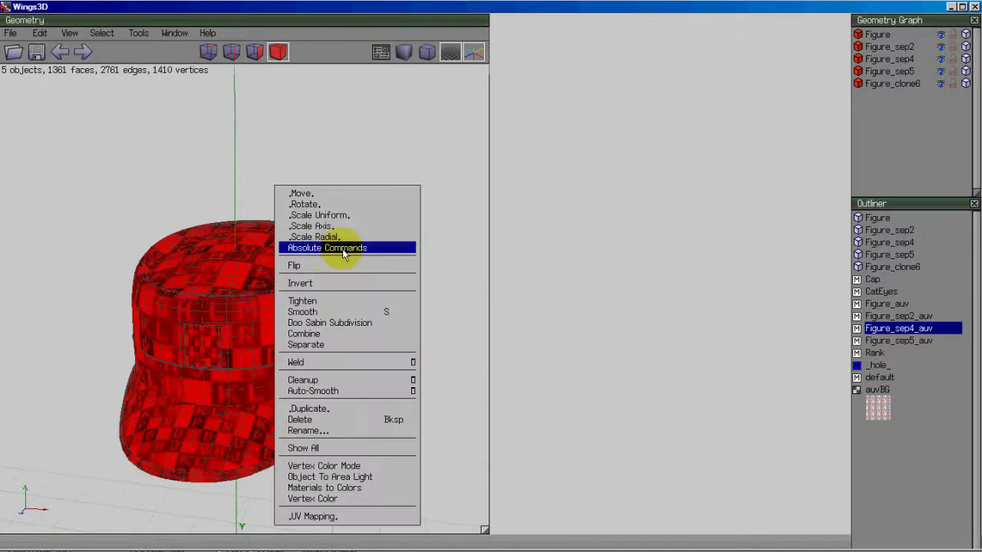
pyautogui.click(305, 334)
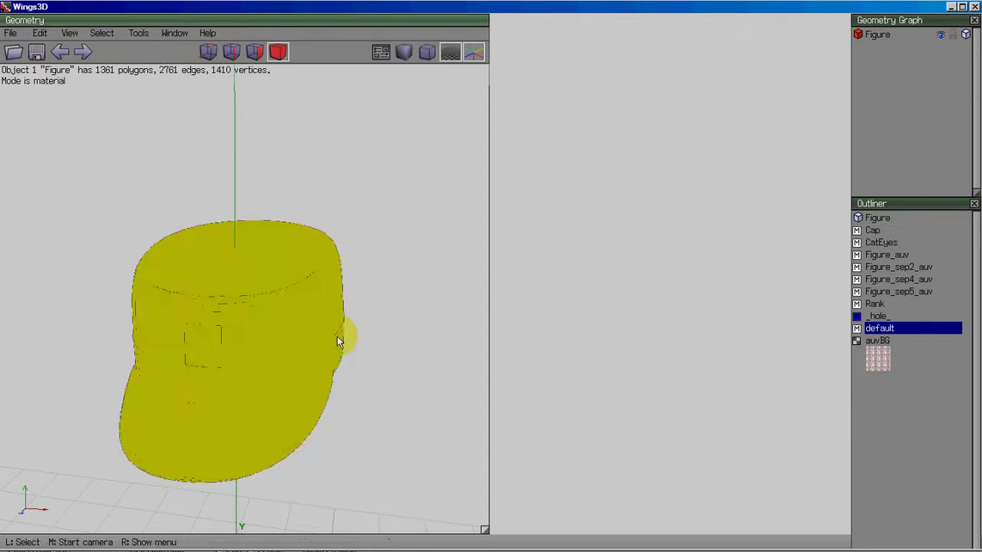
# Step: Open the combined Figure's charts in the UV editor with UV Mapping
pyautogui.middleClick(339, 340)
pyautogui.click(328, 335)
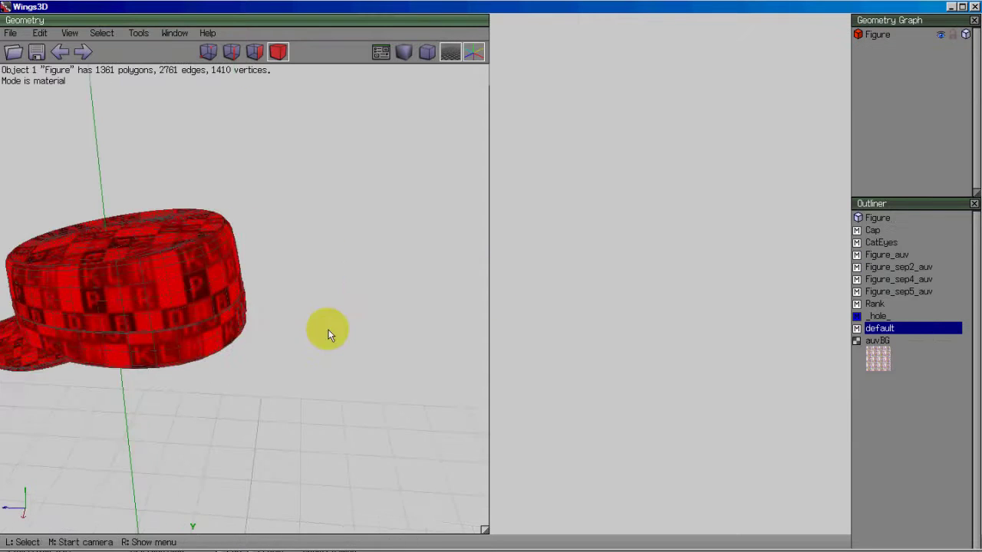
pyautogui.rightClick(324, 228)
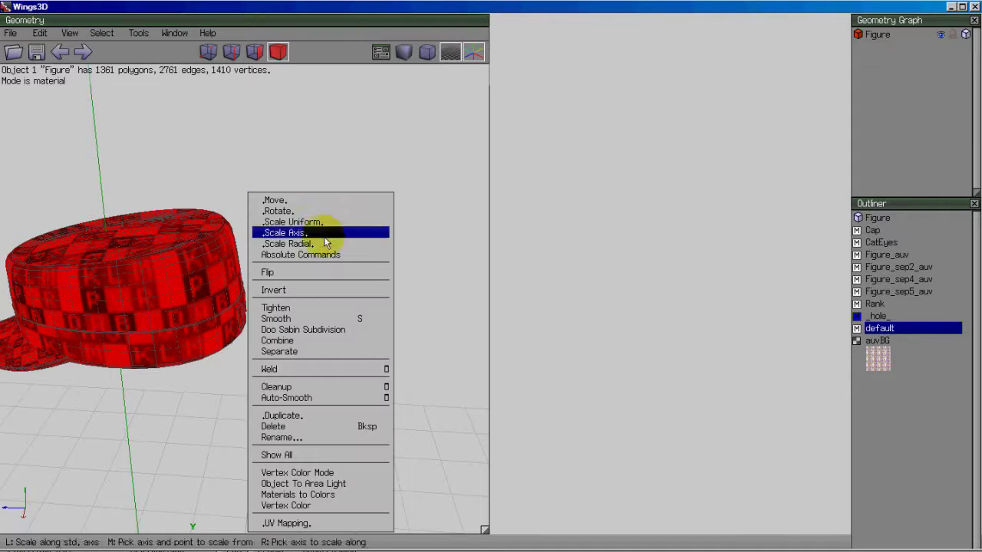
pyautogui.click(307, 523)
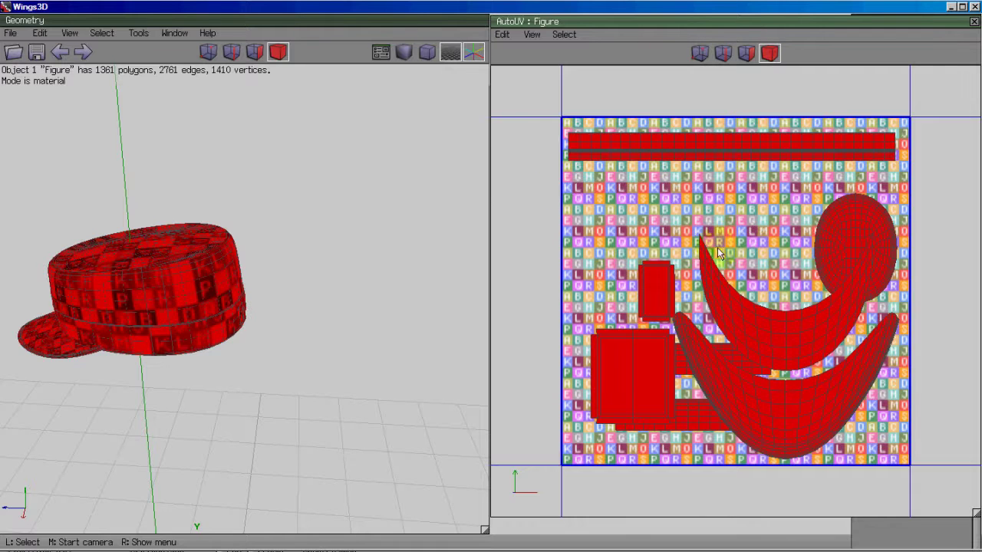
pyautogui.middleClick(400, 304)
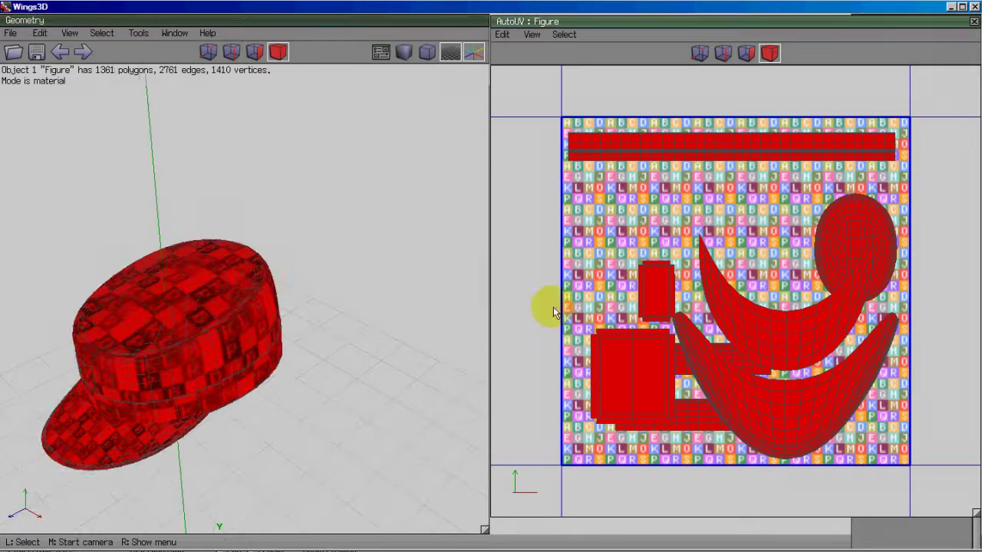
pyautogui.click(491, 281)
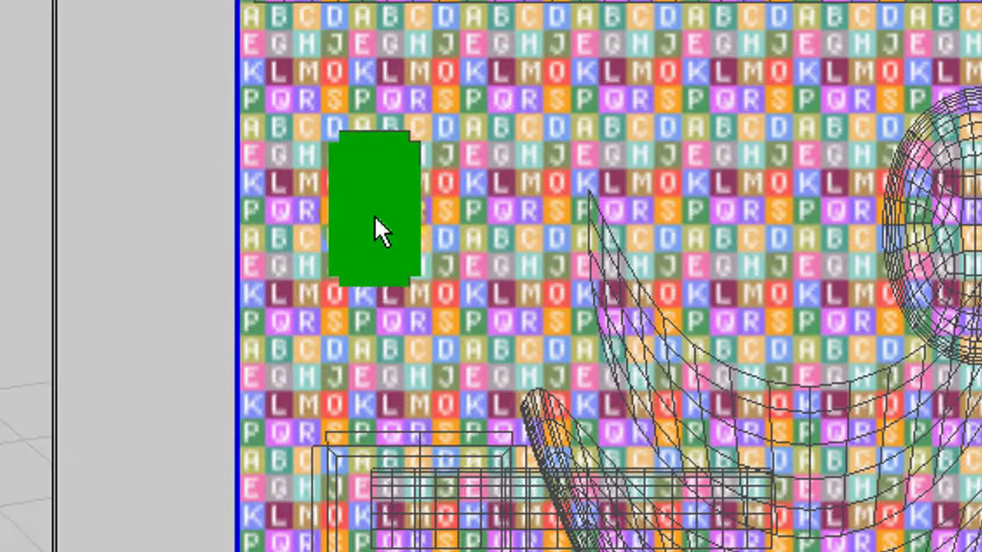
# Step: Select one of the two stacked small rectangle charts and move it horizontally beside its twin
pyautogui.click(374, 229)
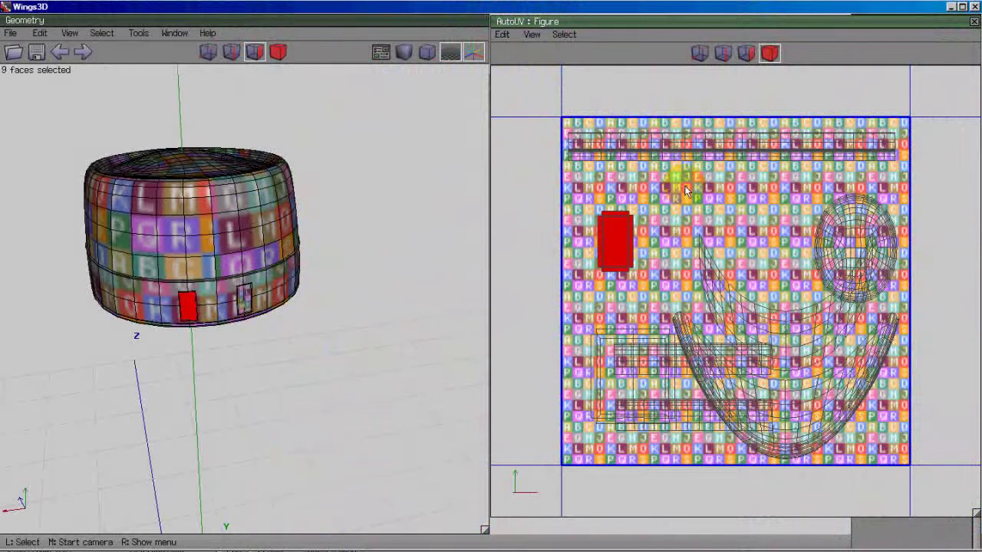
pyautogui.rightClick(675, 197)
pyautogui.click(666, 198)
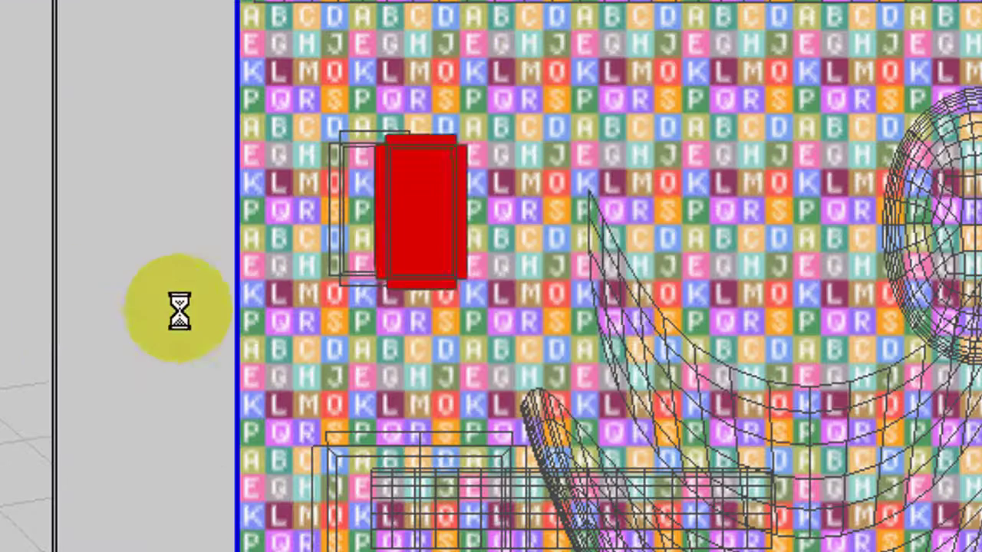
pyautogui.click(48, 313)
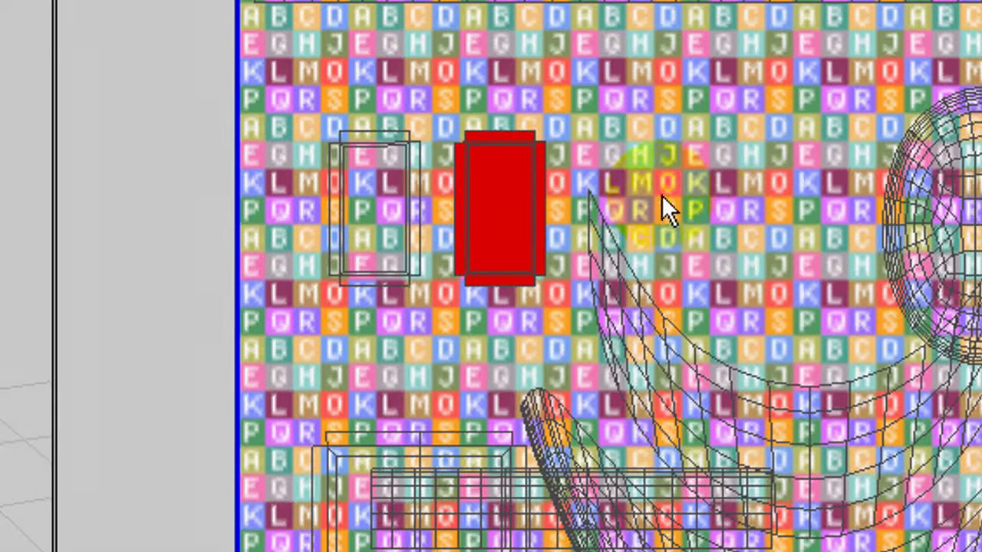
pyautogui.click(704, 157)
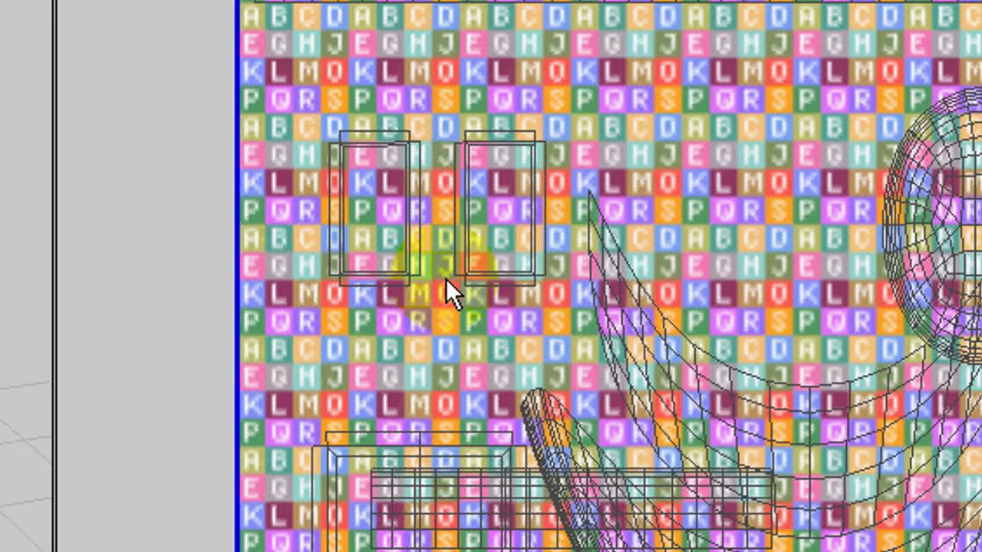
pyautogui.scroll(1, 445, 277)
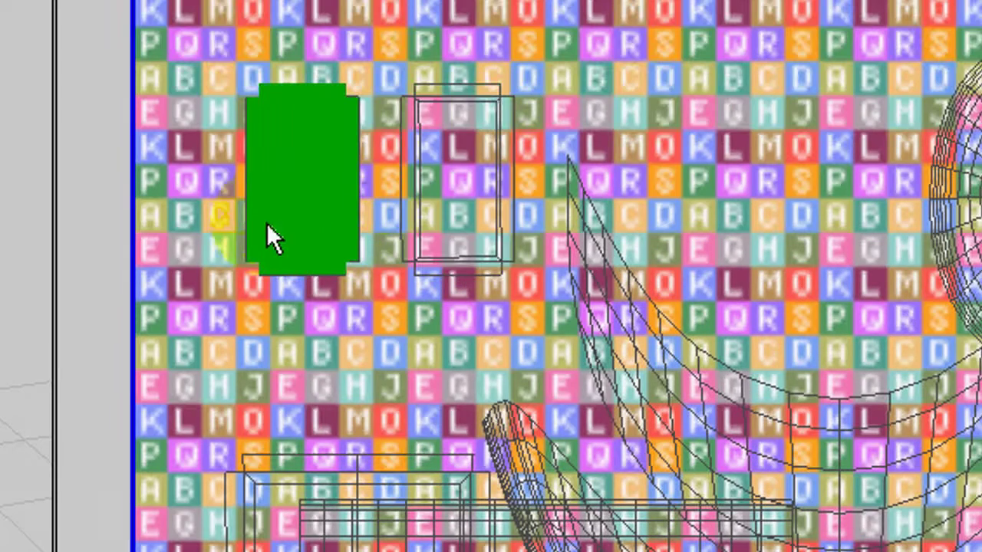
pyautogui.scroll(-2, 719, 5)
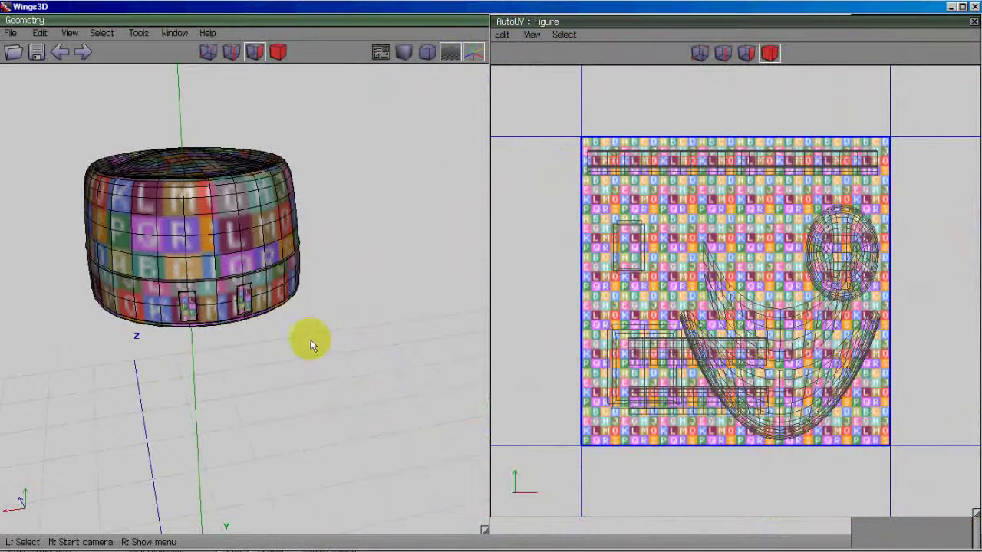
# Step: Examine the checker texture on the combined cap's small rectangles, front badge, band and visor
pyautogui.middleClick(314, 345)
pyautogui.click(205, 328)
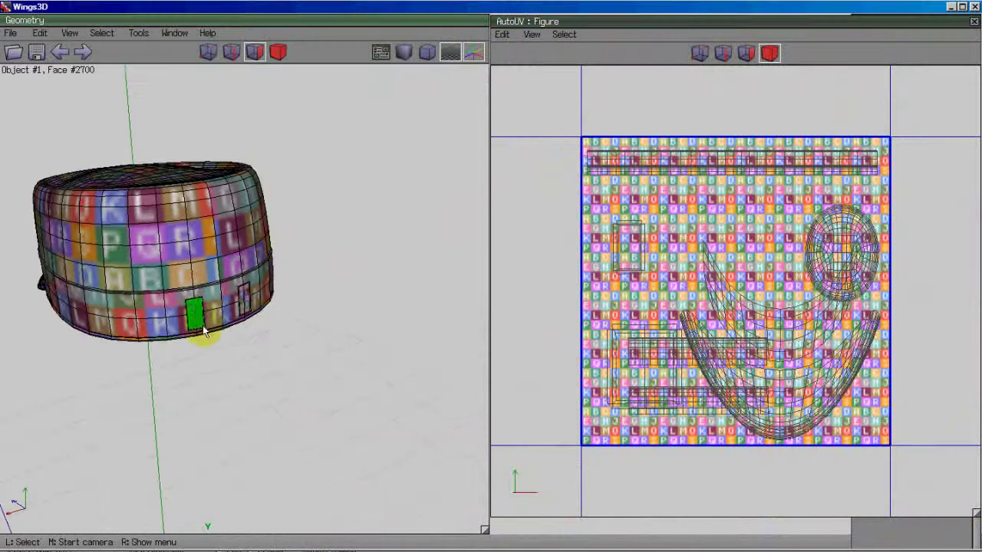
pyautogui.middleClick(268, 380)
pyautogui.click(268, 381)
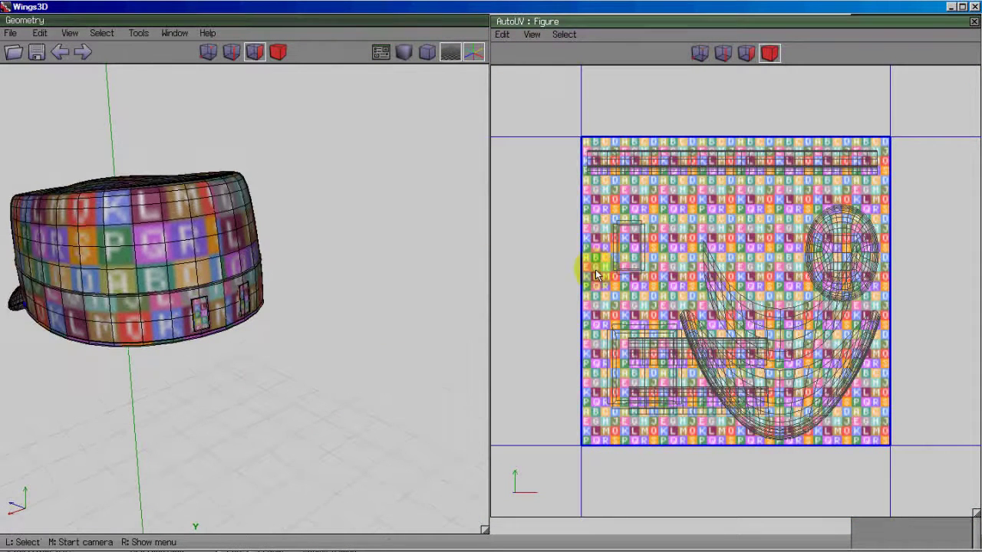
pyautogui.middleClick(303, 383)
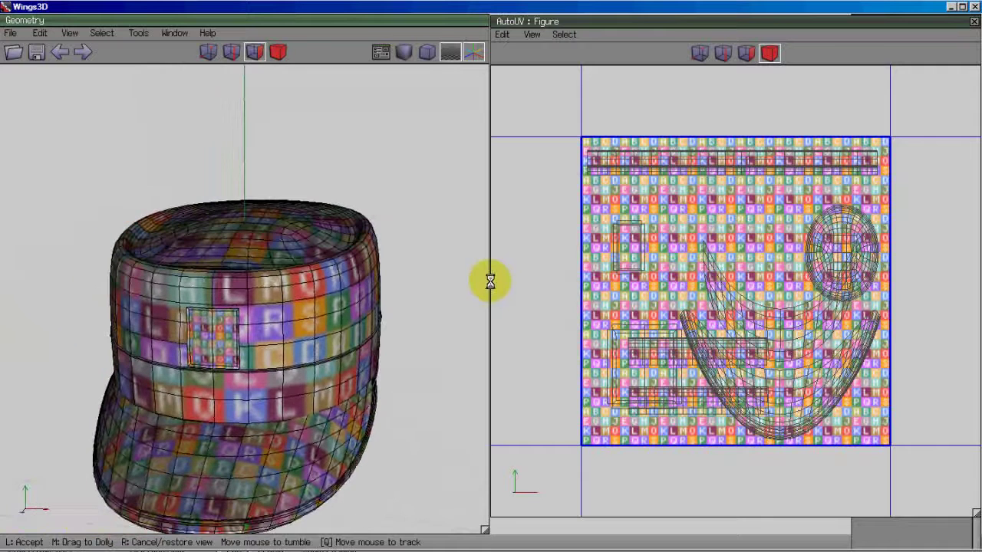
pyautogui.click(489, 282)
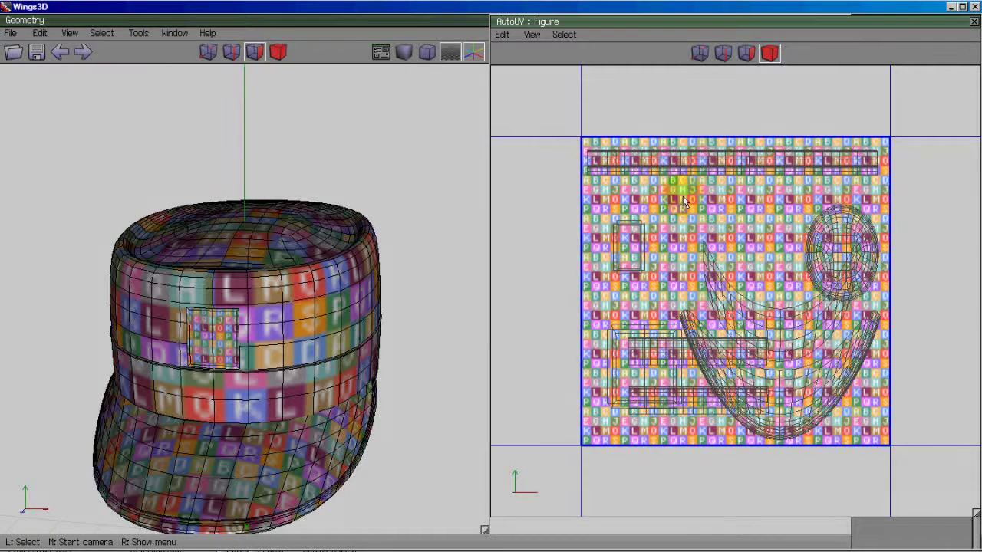
pyautogui.click(695, 166)
pyautogui.press('space')
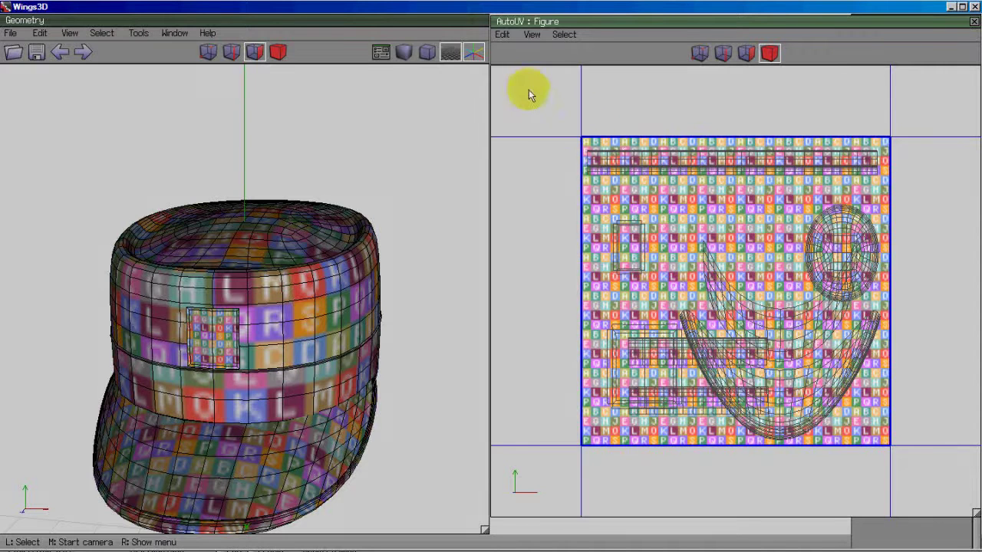
# Step: Select all the cap's UV charts and normalize their sizes
pyautogui.moveTo(526, 86); pyautogui.dragTo(942, 475)
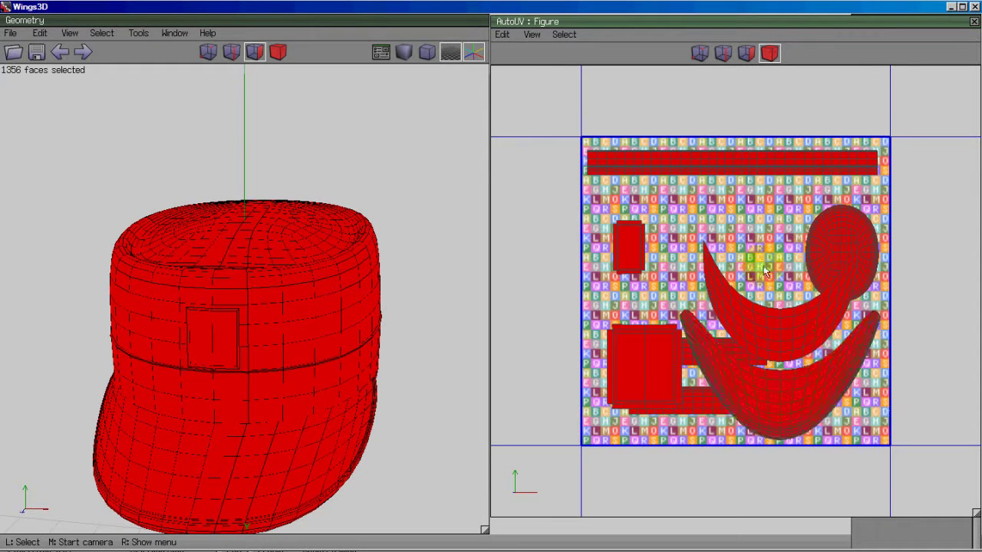
pyautogui.rightClick(756, 214)
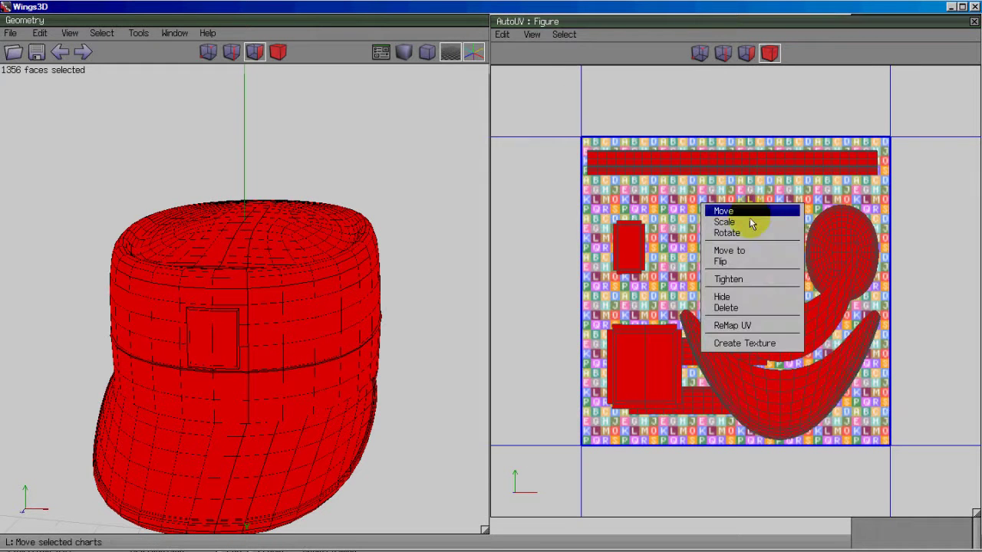
pyautogui.click(740, 224)
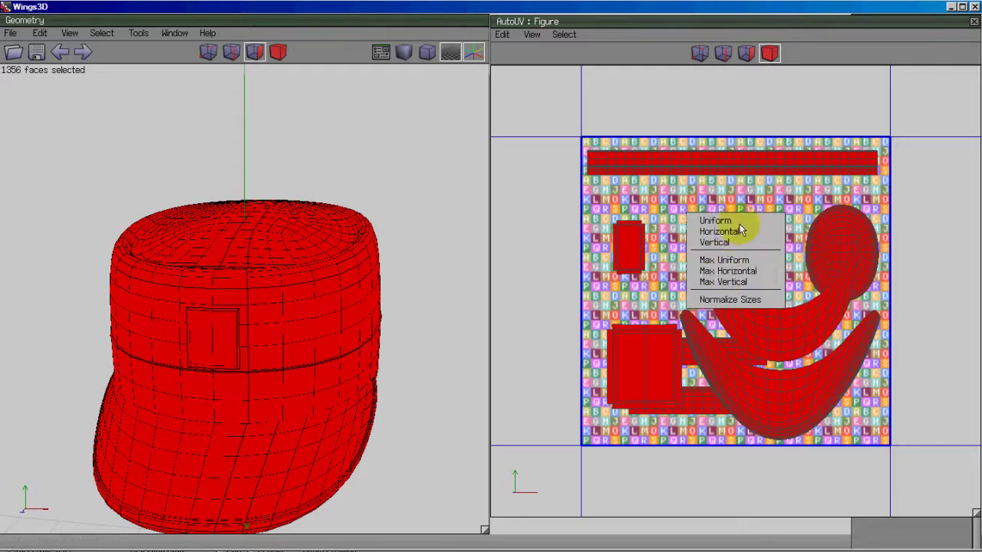
pyautogui.click(727, 304)
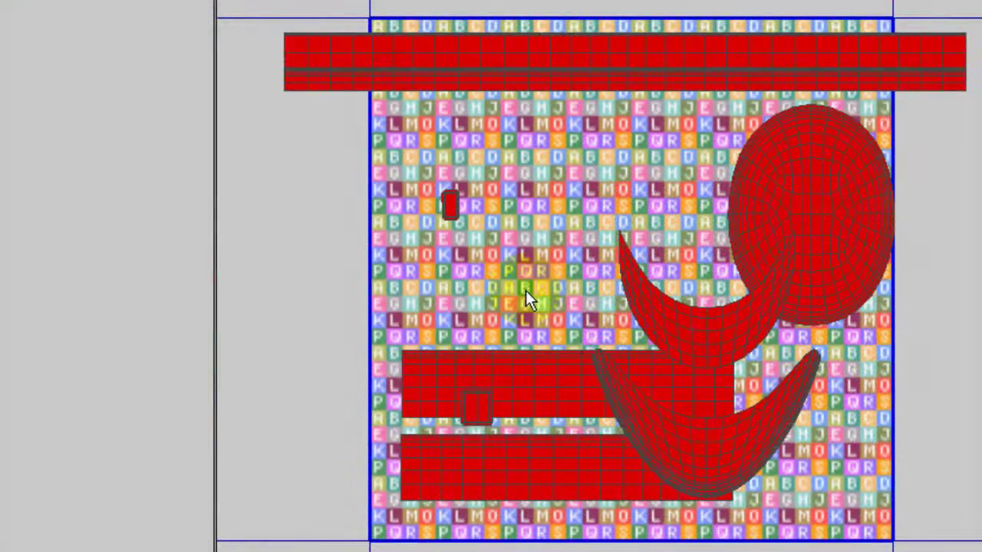
pyautogui.click(261, 289)
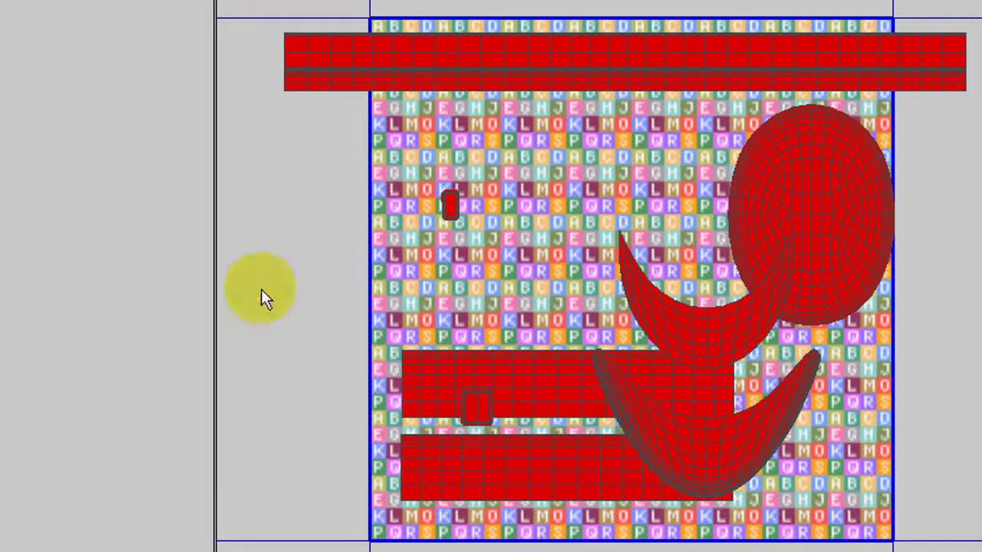
pyautogui.click(43, 302)
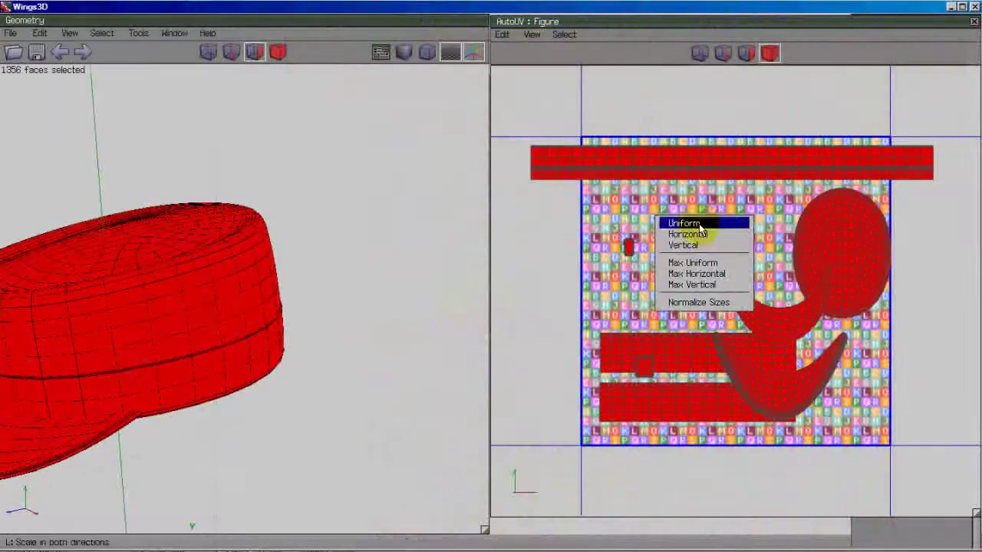
# Step: Scale all charts uniformly to about 75% and move them together to fit inside the texture square
pyautogui.click(698, 225)
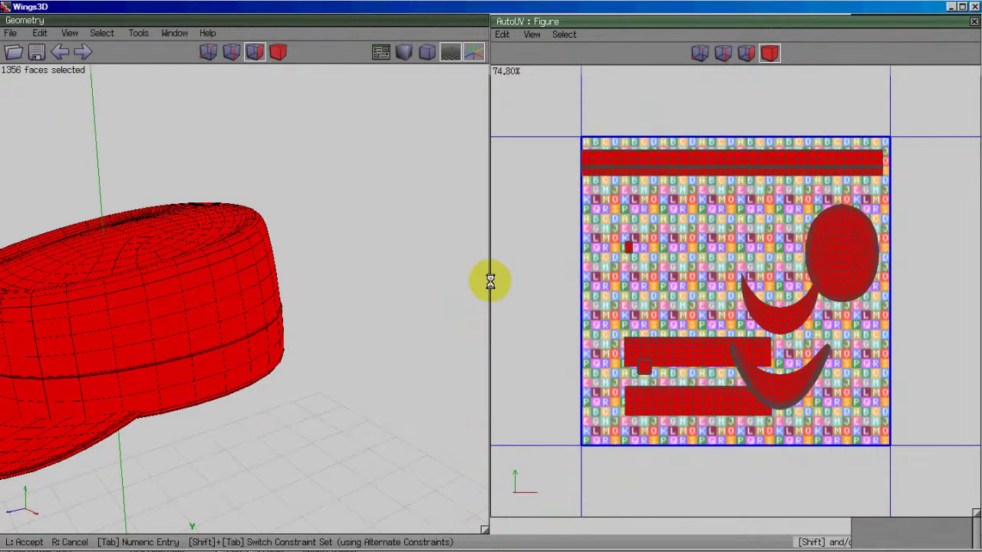
pyautogui.click(490, 281)
pyautogui.rightClick(698, 223)
pyautogui.click(698, 221)
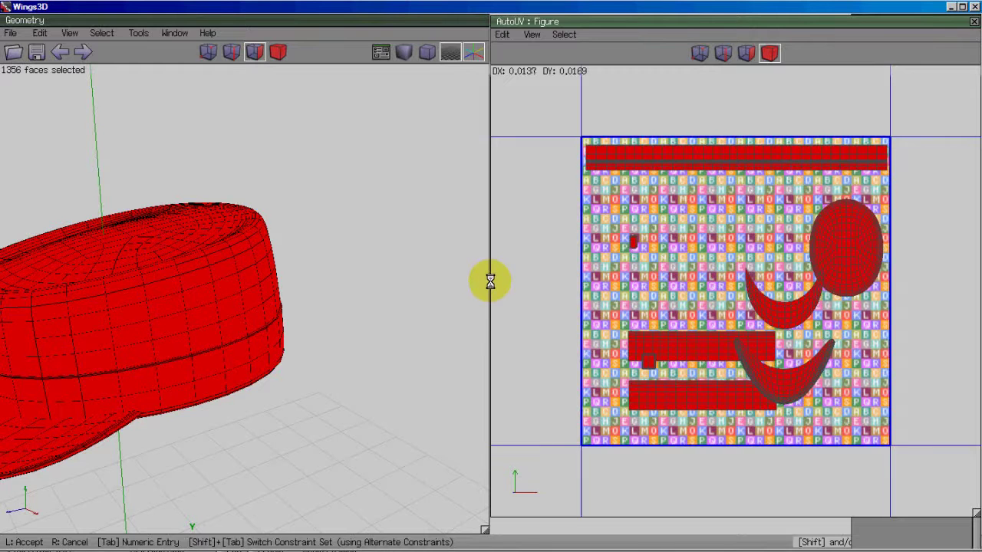
pyautogui.click(491, 282)
# Step: Select only the smallest rectangle chart and move it below the oval chart, near the texture square's right edge
pyautogui.press('space')
pyautogui.moveTo(619, 219); pyautogui.dragTo(644, 269)
pyautogui.rightClick(618, 216)
pyautogui.click(640, 224)
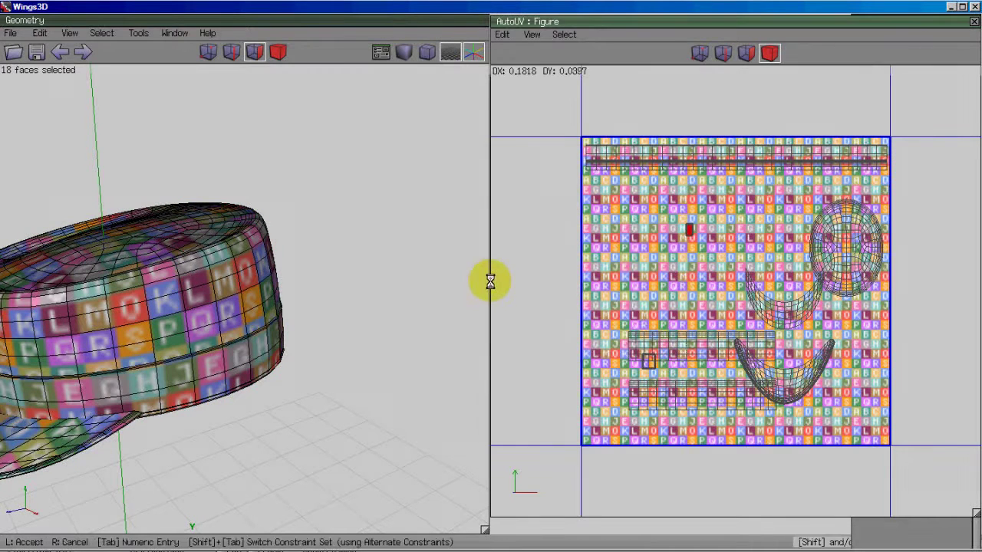
pyautogui.click(491, 282)
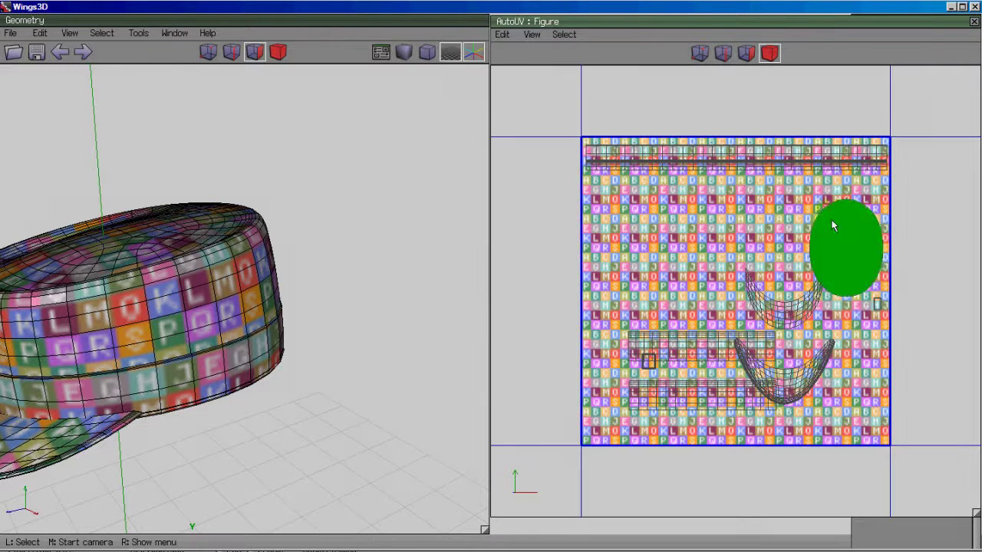
# Step: Move the oval crown chart up against the texture square's right edge, beneath the long strip, and clear the selection
pyautogui.click(804, 208)
pyautogui.rightClick(778, 212)
pyautogui.click(778, 214)
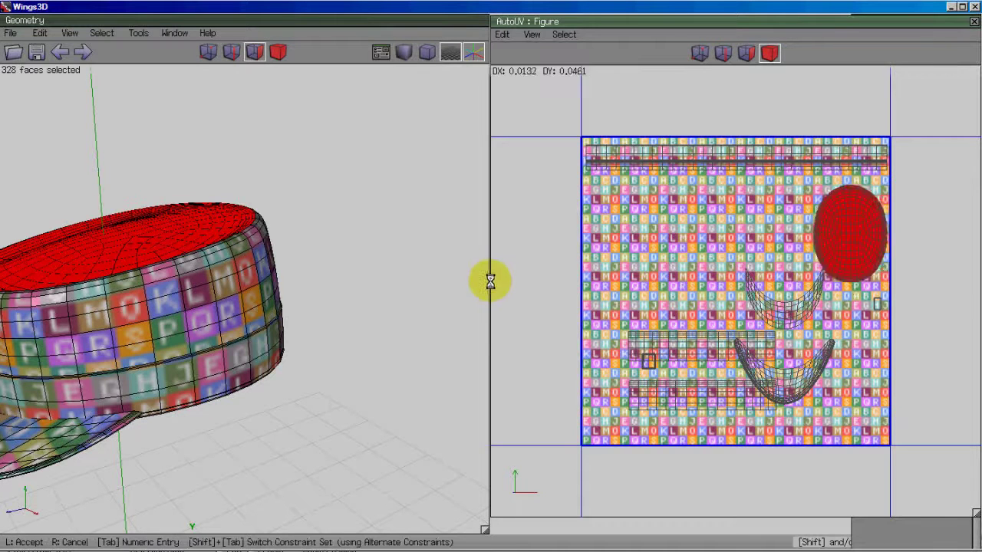
pyautogui.click(490, 282)
pyautogui.press('space')
# Step: Select both crescent visor charts, move them up between the long strip and the wide rectangles, and deselect them
pyautogui.click(784, 314)
pyautogui.click(782, 382)
pyautogui.rightClick(690, 251)
pyautogui.click(676, 247)
pyautogui.click(488, 278)
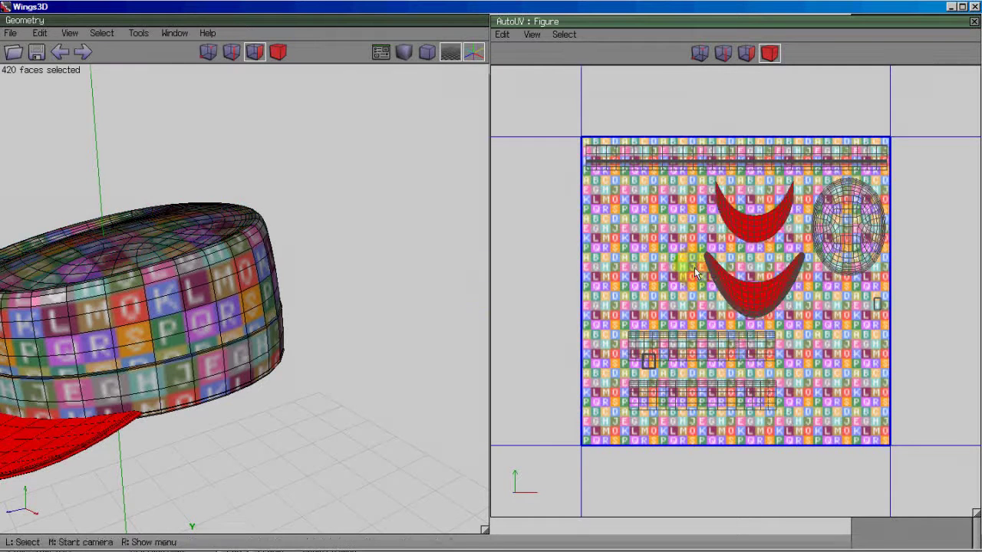
pyautogui.click(690, 264)
pyautogui.click(713, 145)
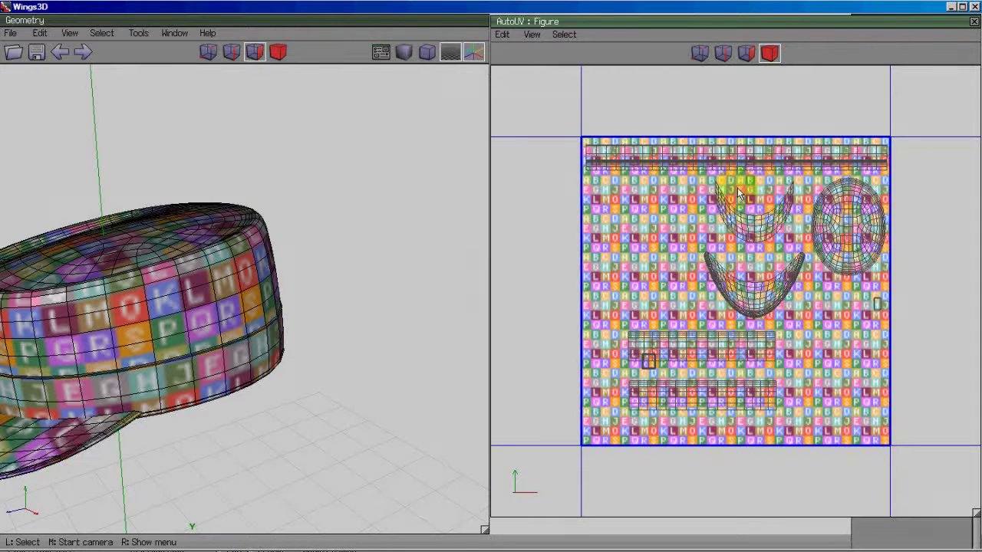
# Step: Move the two wide rectangle charts to the texture square's right edge and bring the lower one closer beneath the upper
pyautogui.rightClick(781, 330)
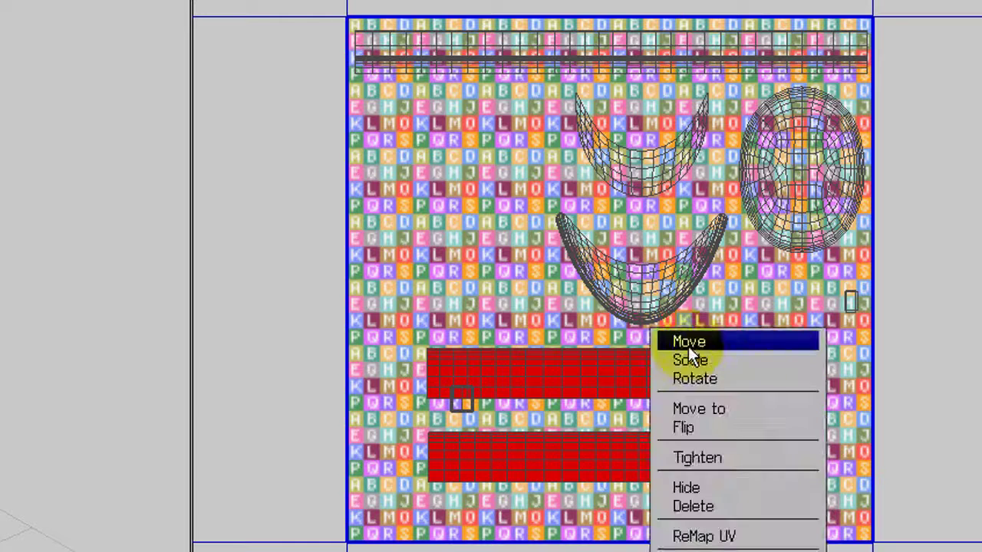
pyautogui.click(688, 341)
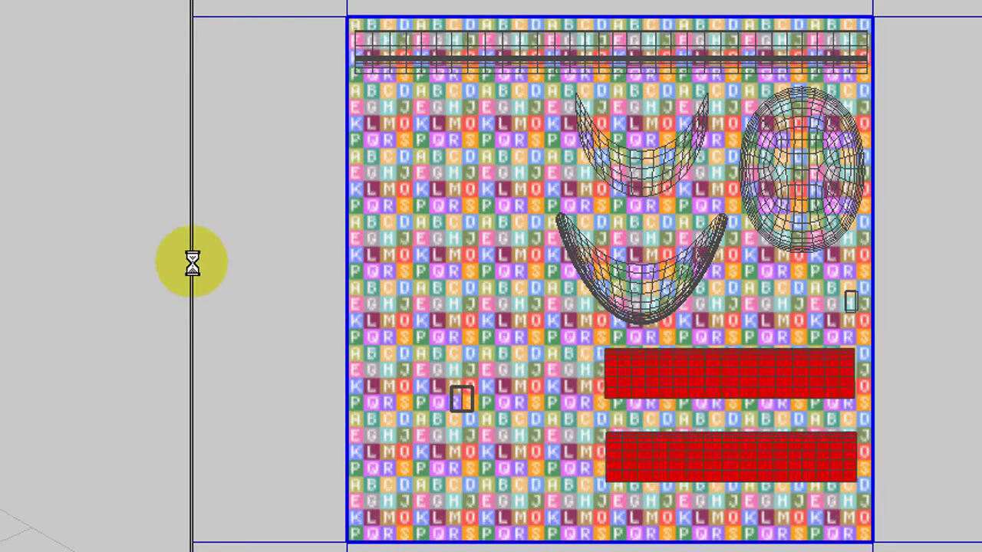
pyautogui.click(677, 473)
pyautogui.rightClick(679, 471)
pyautogui.click(697, 334)
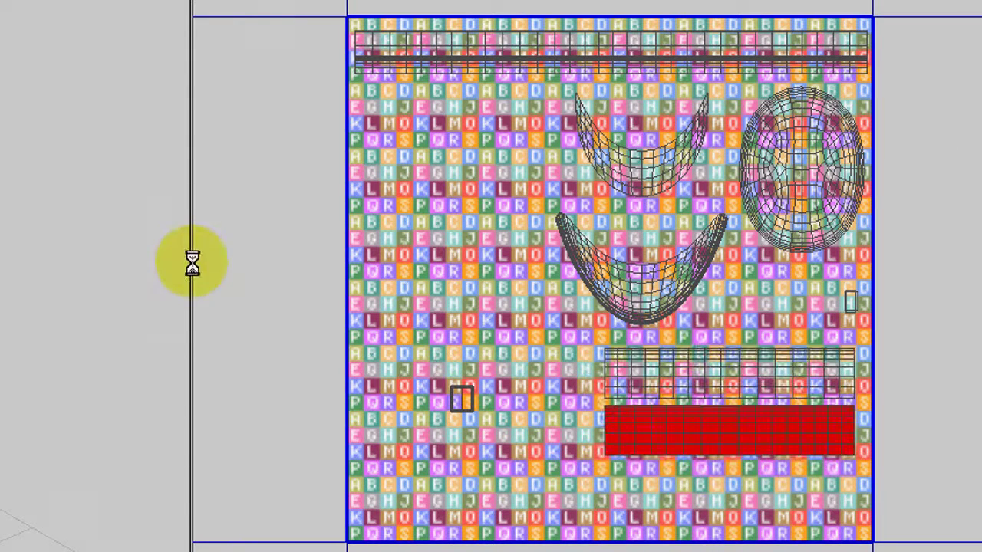
pyautogui.click(193, 263)
# Step: Move the remaining small rectangle chart beside the other small rectangle below the oval chart
pyautogui.rightClick(460, 399)
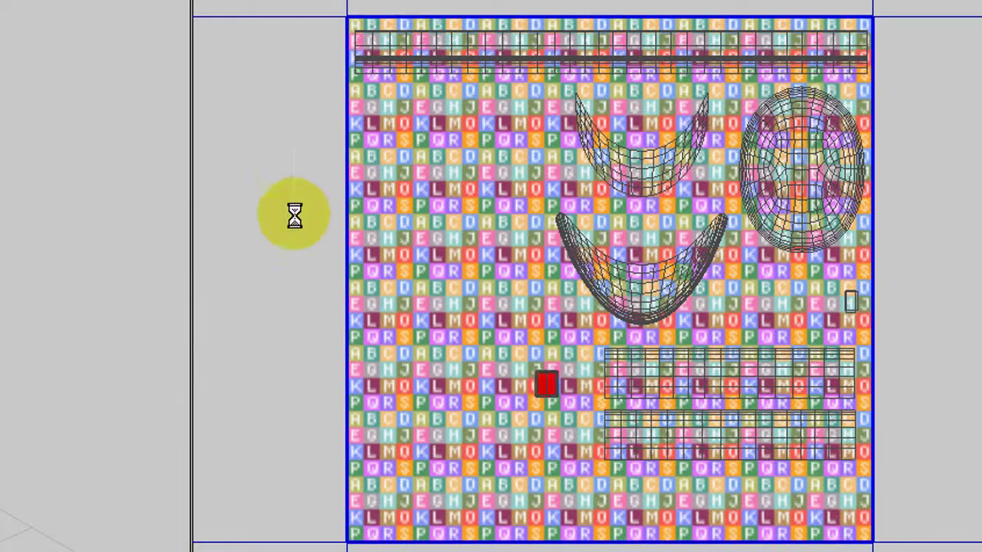
pyautogui.click(465, 282)
pyautogui.click(526, 247)
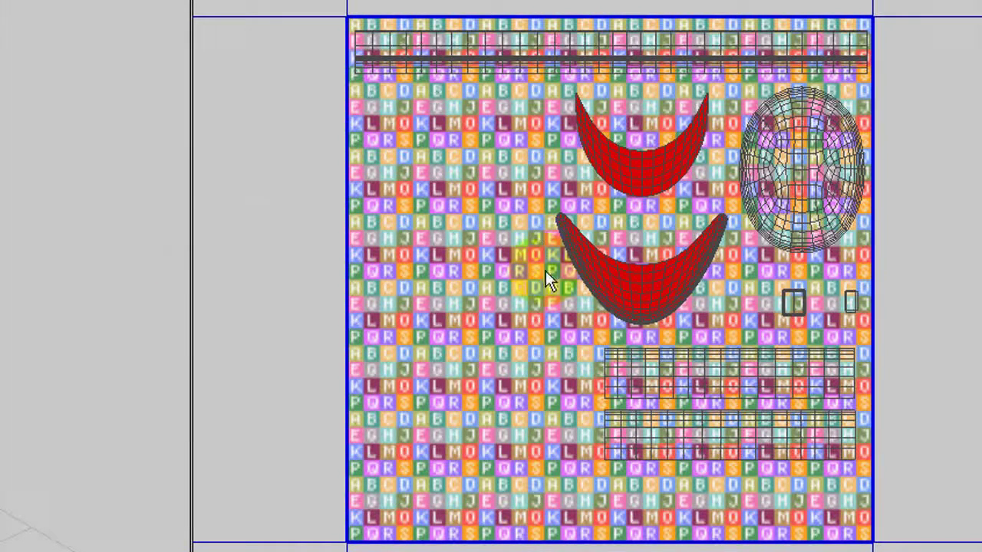